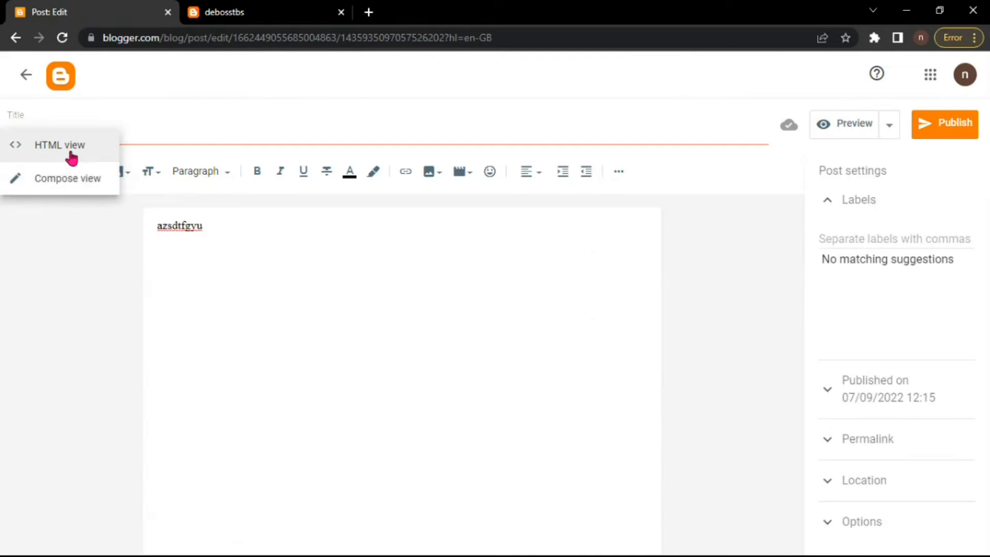
# Switch the post editor to HTML view and highlight the post's single line of code
pyautogui.click(71, 152)
pyautogui.moveTo(146, 200); pyautogui.dragTo(32, 201)
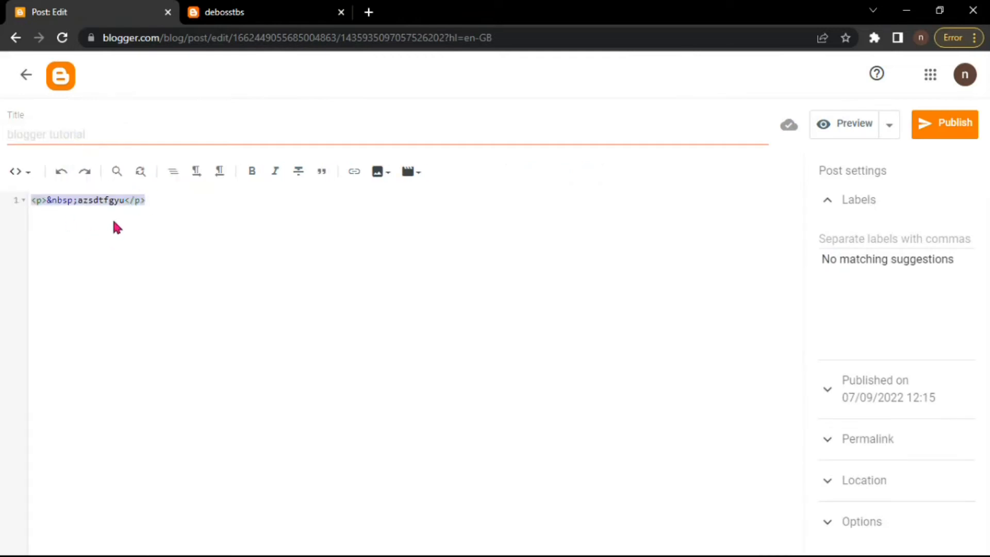
pyautogui.click(157, 202)
pyautogui.moveTo(148, 201); pyautogui.dragTo(29, 201)
pyautogui.click(64, 234)
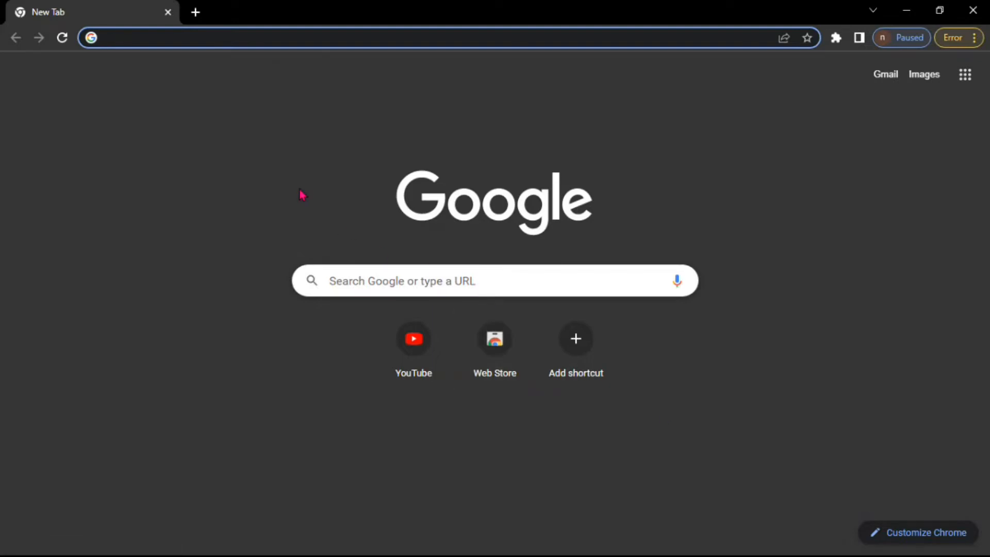
# Open the website blogger.com in the new browser tab
pyautogui.write('blo')
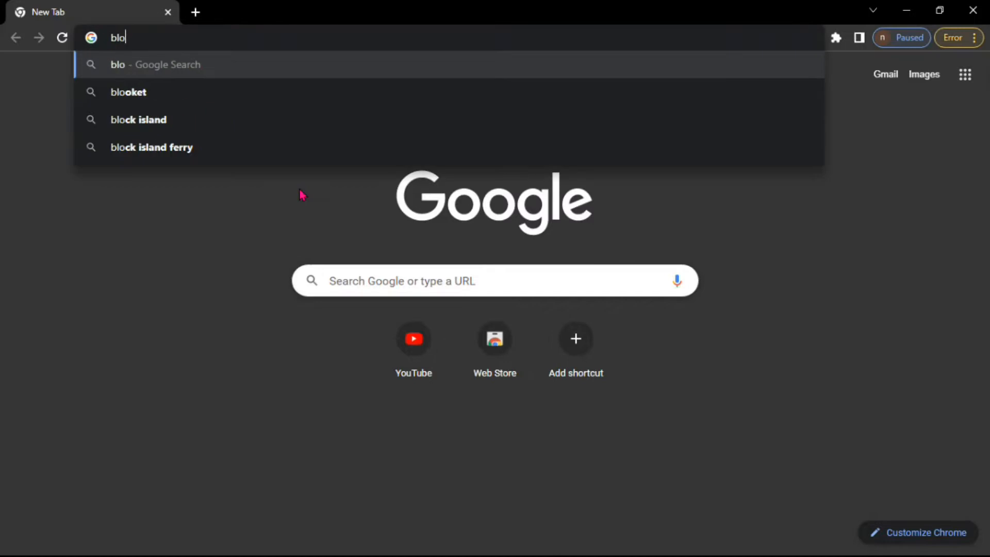
pyautogui.write('gger')
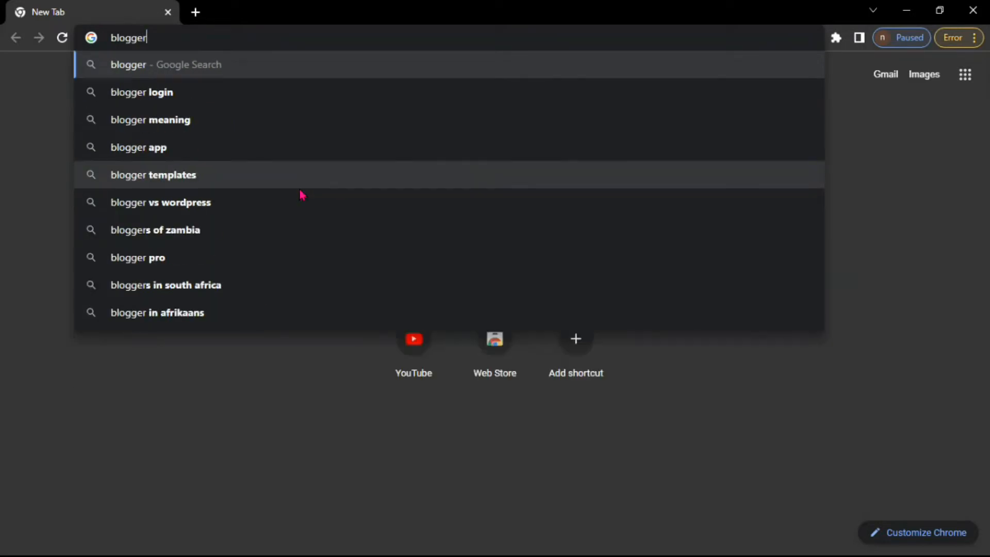
pyautogui.write('.com')
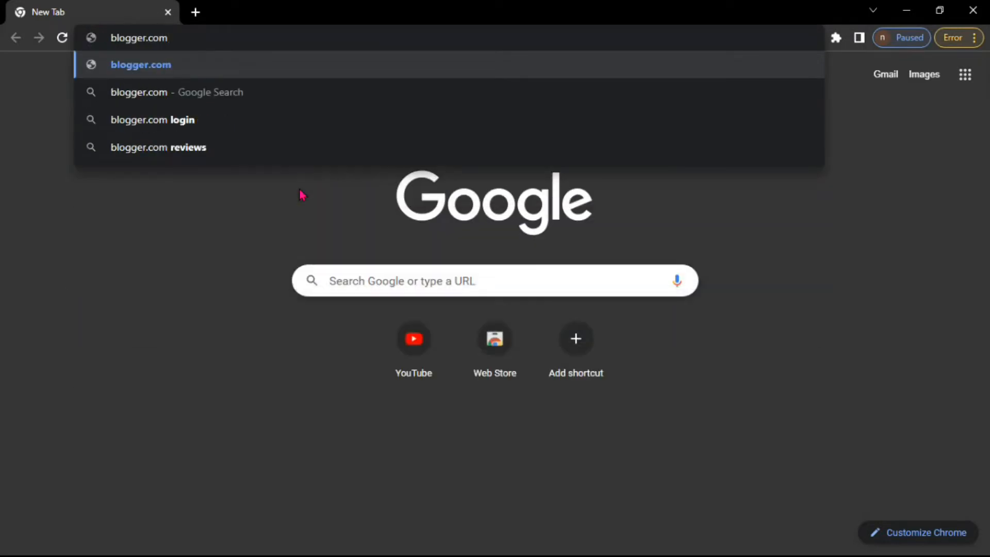
pyautogui.press('Return')
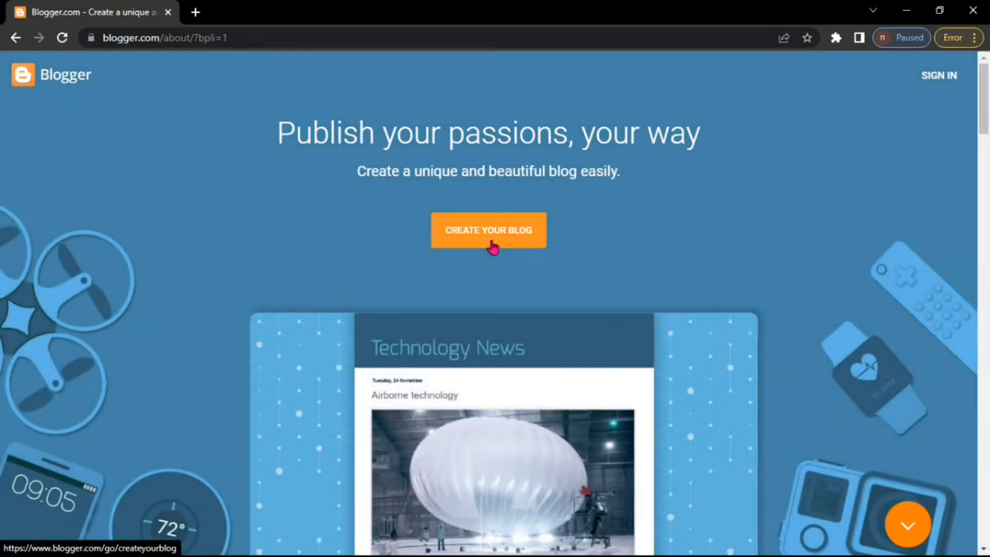
# Start creating a blog with the listed Google account and give it the title debosstbs
pyautogui.click(492, 247)
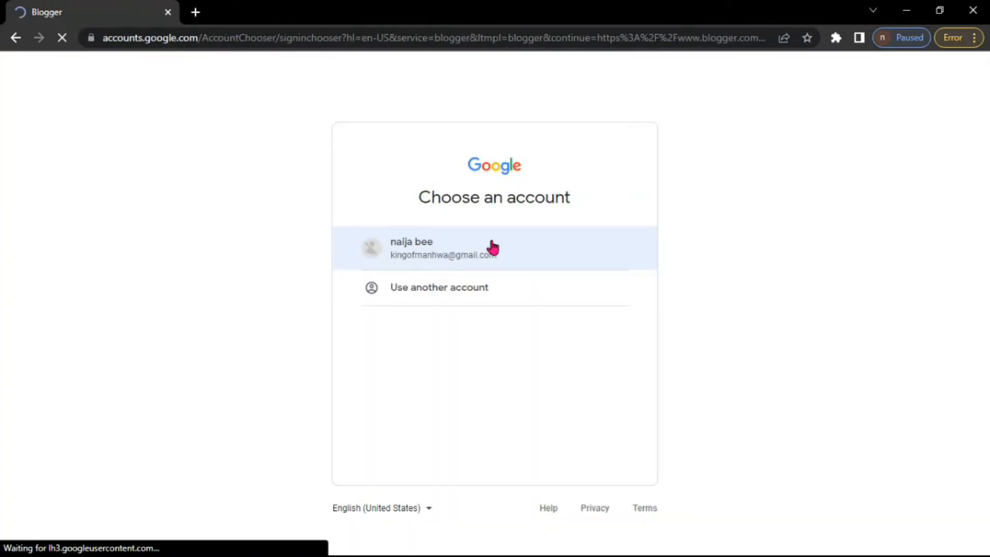
pyautogui.click(435, 268)
pyautogui.scroll(-3, 405, 355)
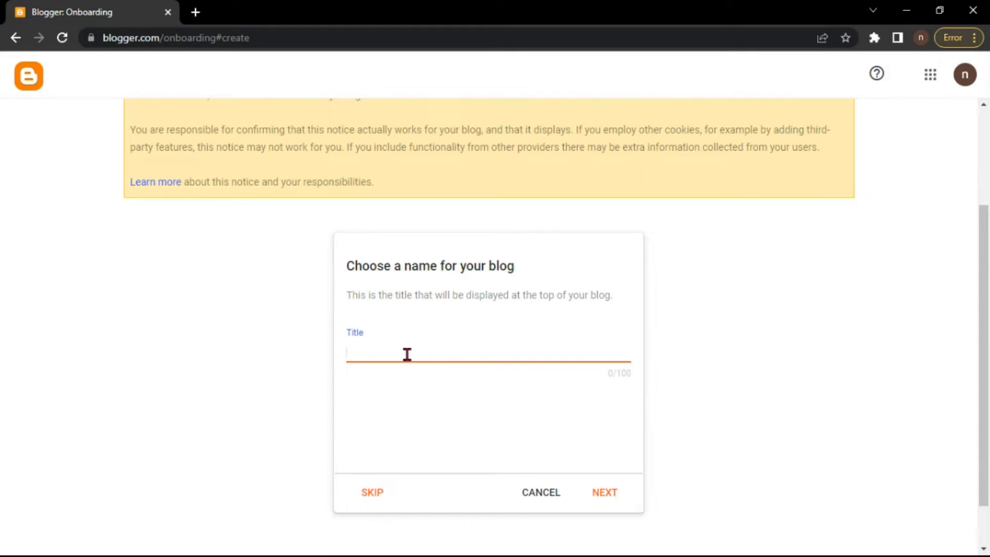
pyautogui.write('da')
pyautogui.click(606, 494)
# Set the blog address to debosstbs2.blogspot.com and finish the setup with the display name debosstbs
pyautogui.click(418, 354)
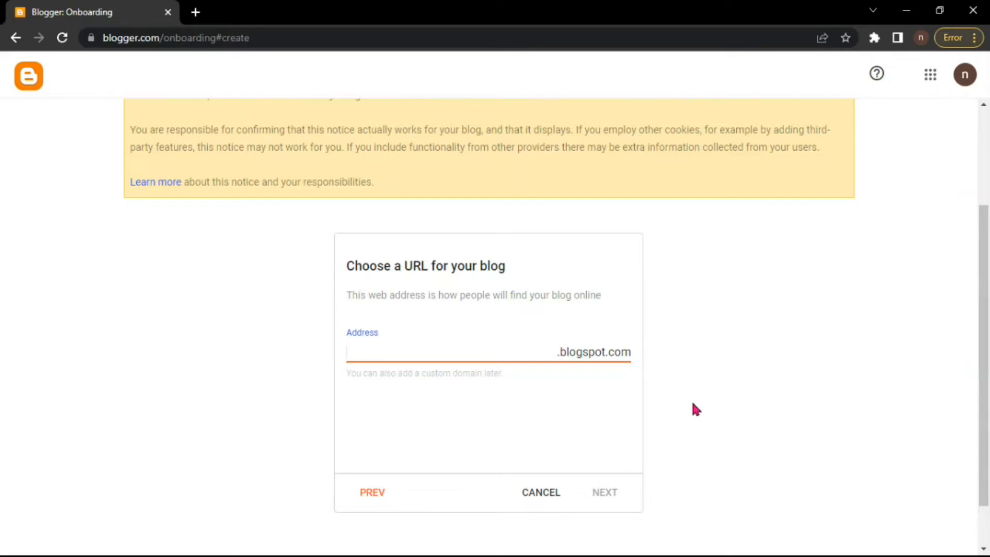
pyautogui.write('bosstbs')
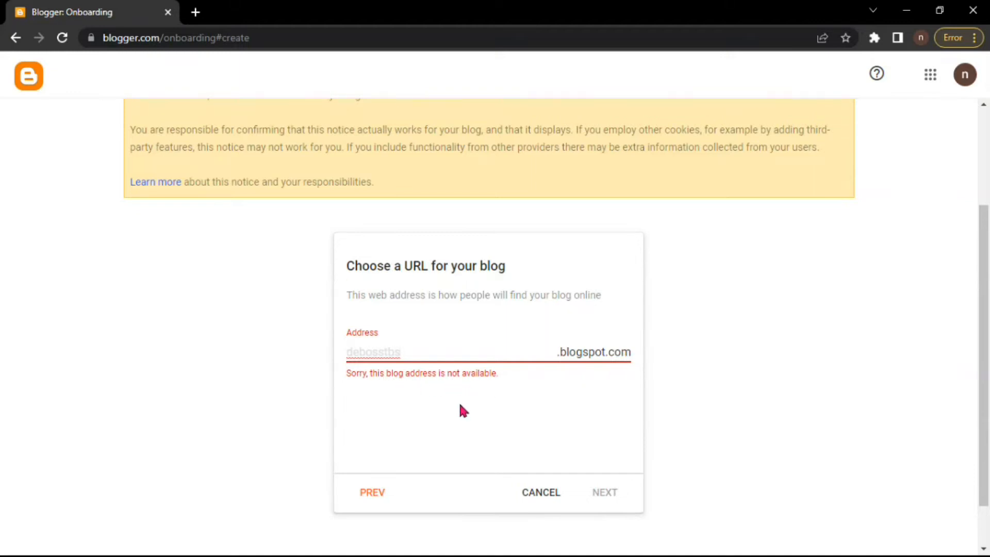
pyautogui.write('2')
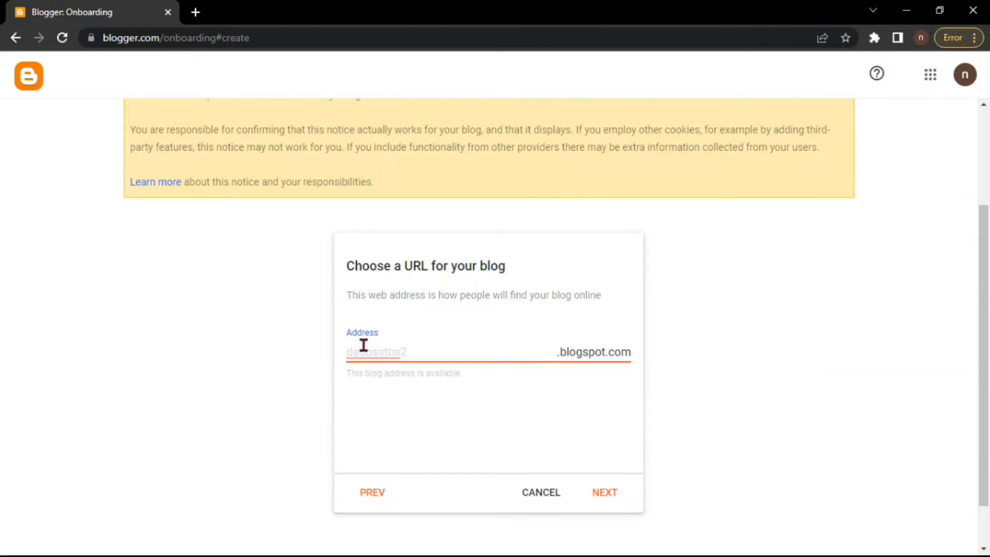
pyautogui.click(610, 498)
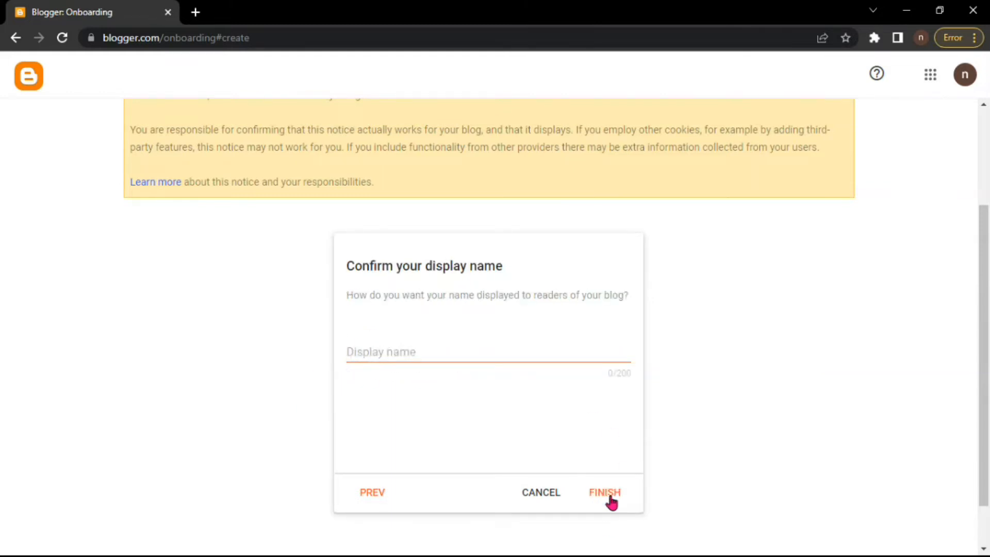
pyautogui.click(397, 353)
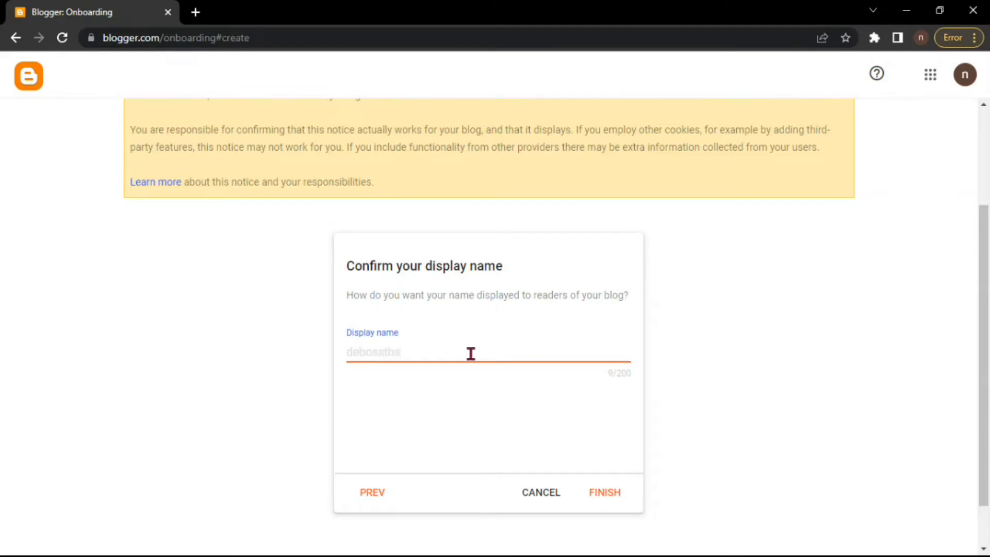
pyautogui.click(604, 498)
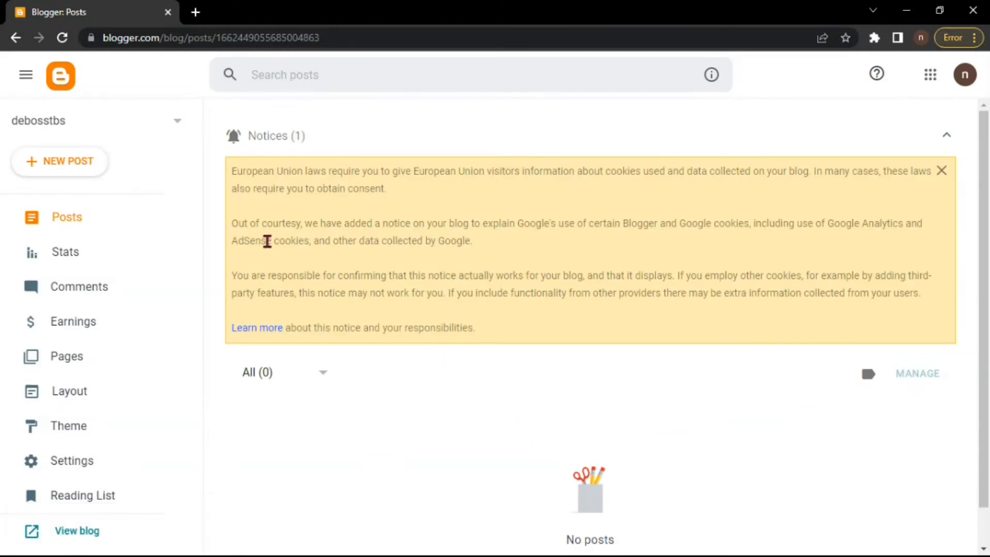
pyautogui.click(30, 81)
pyautogui.click(30, 82)
pyautogui.click(30, 82)
pyautogui.click(30, 81)
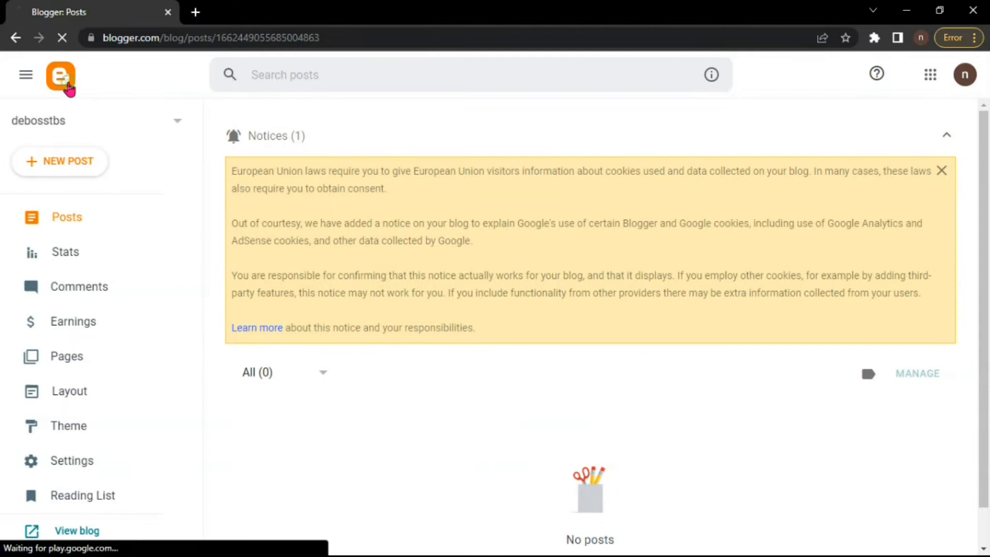
pyautogui.click(60, 76)
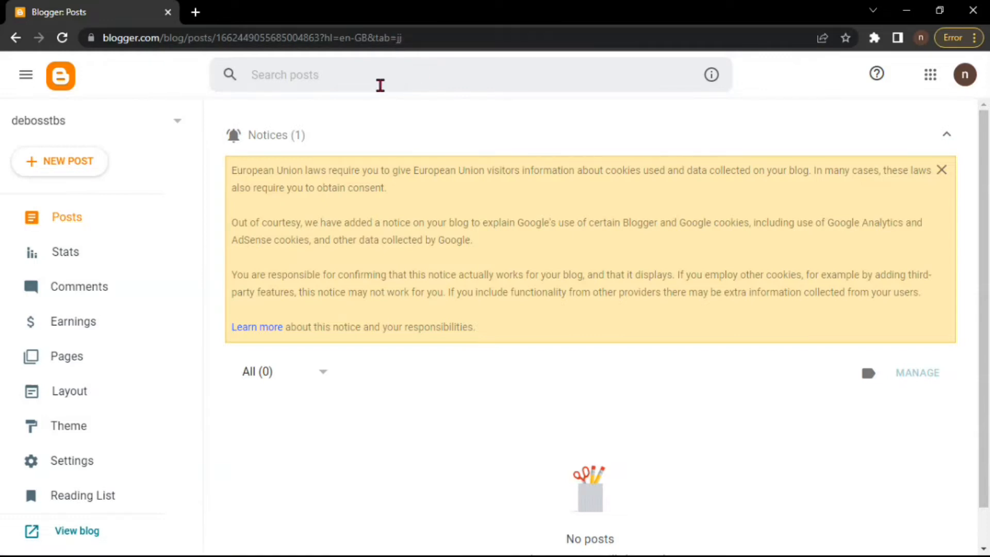
# Dismiss the European Union cookie notice and select debosstbs from the list of blogs
pyautogui.click(942, 175)
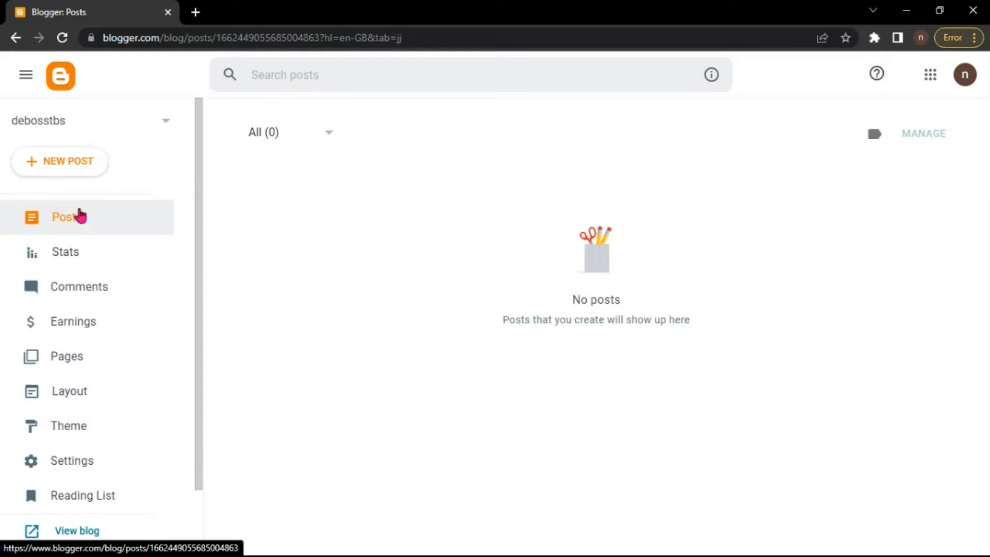
pyautogui.click(116, 128)
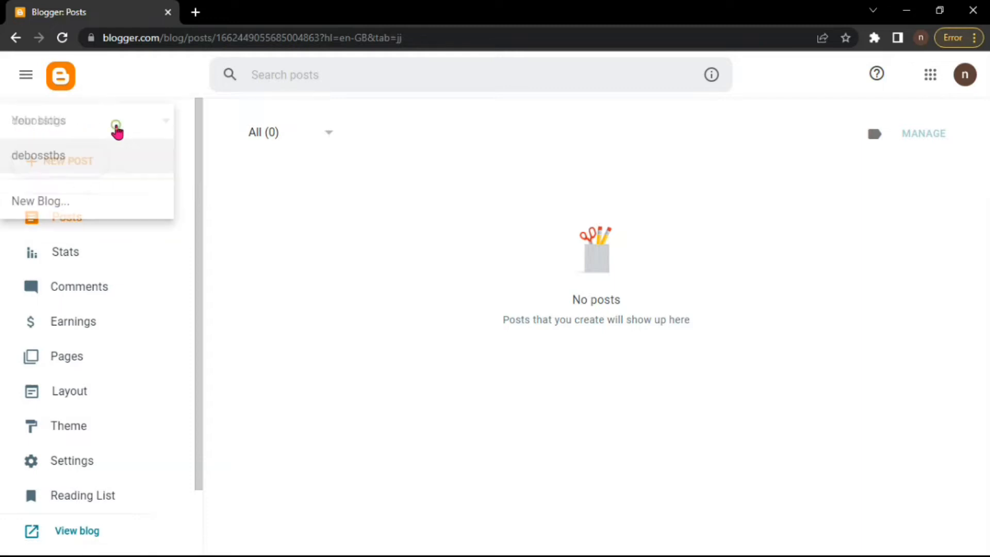
pyautogui.click(36, 159)
# Review the blog's statistics, including the latest post, posts and pages sections
pyautogui.click(65, 265)
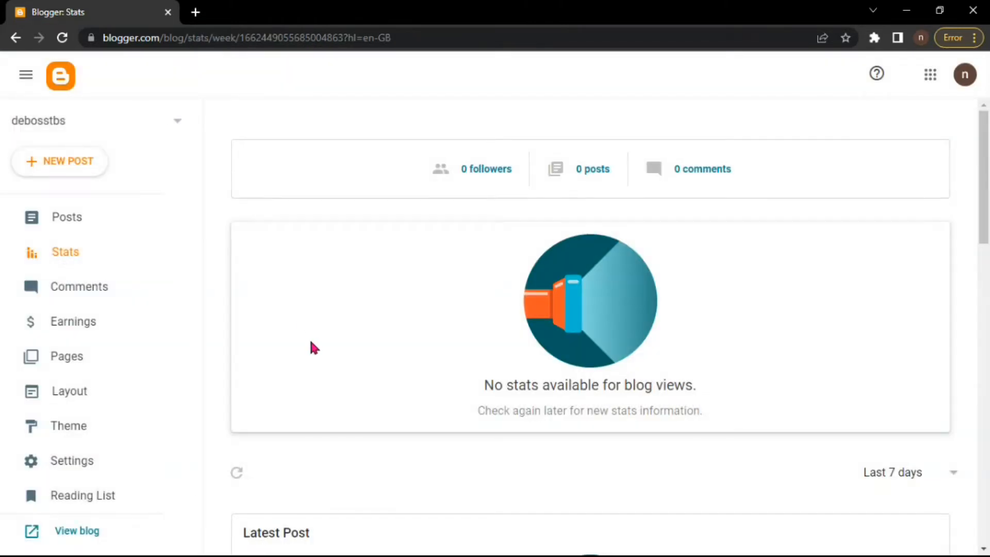
pyautogui.scroll(-10, 312, 345)
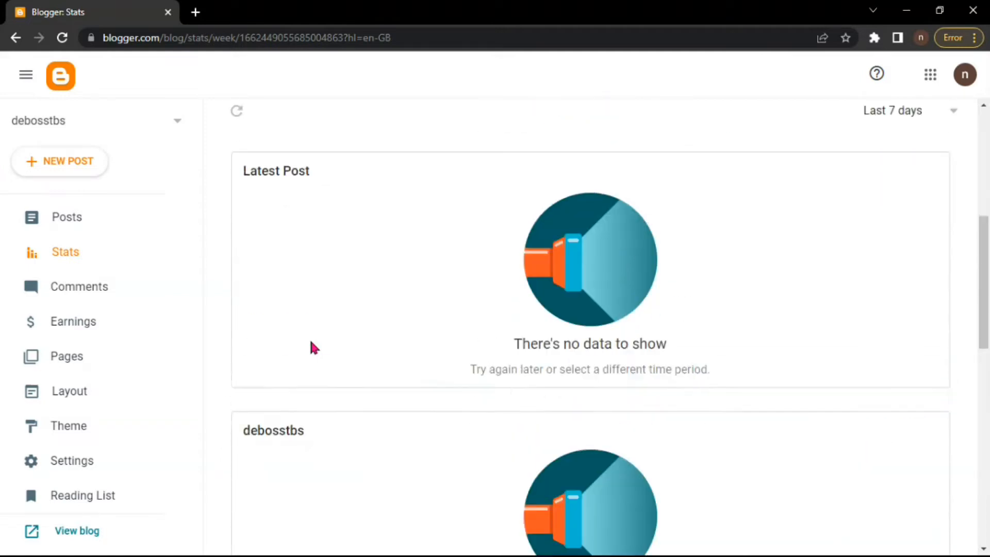
pyautogui.scroll(-8, 314, 347)
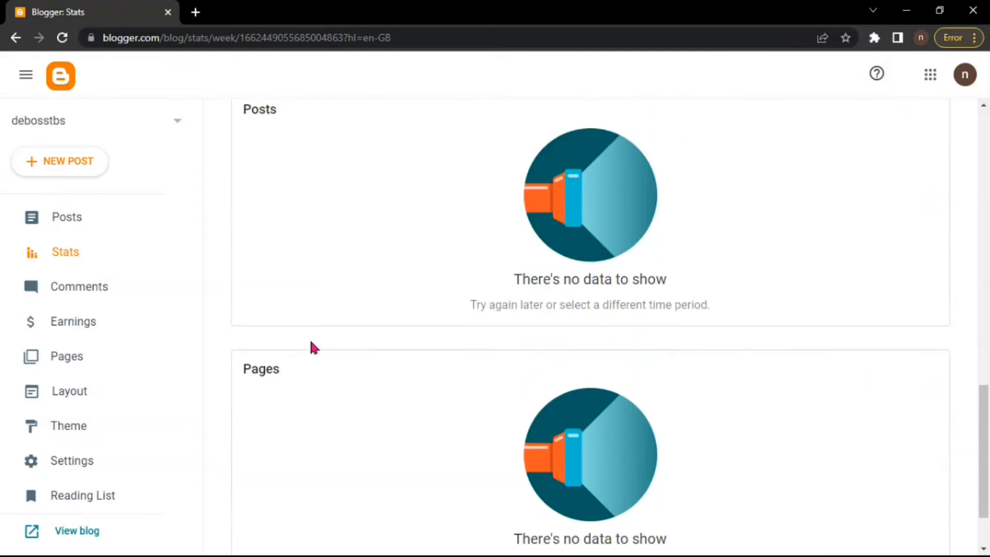
pyautogui.scroll(4, 313, 347)
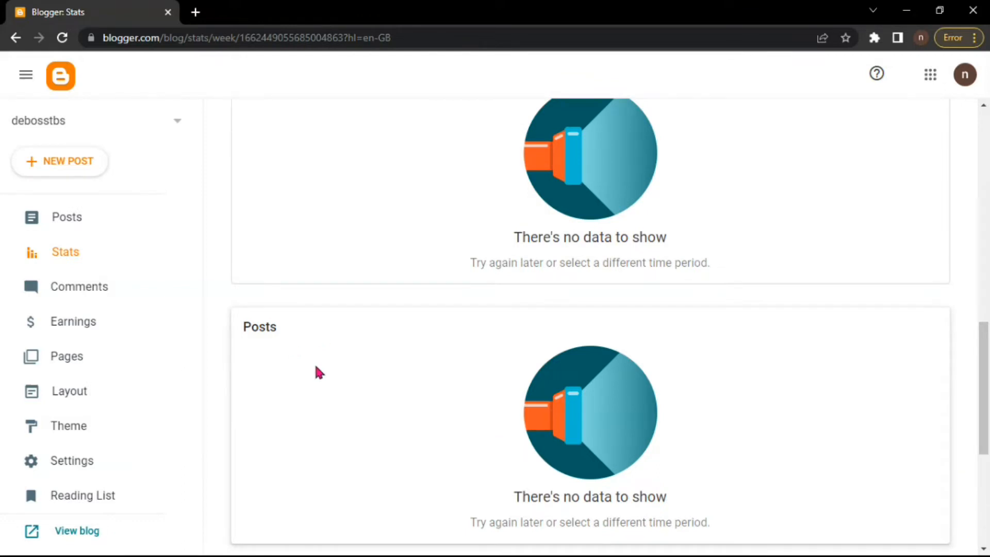
# Look through the blog's Comments, Earnings, Pages and Layout sections
pyautogui.click(71, 287)
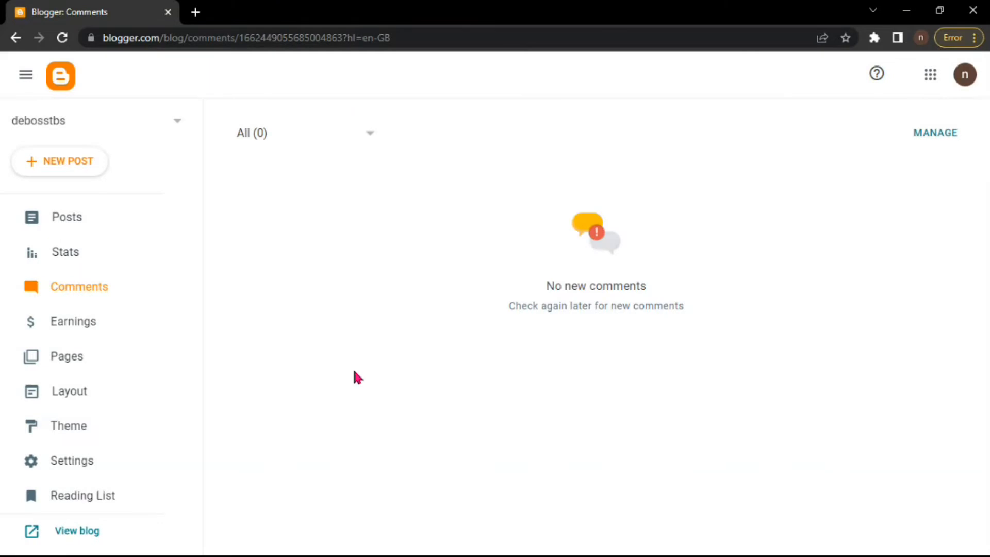
pyautogui.click(105, 326)
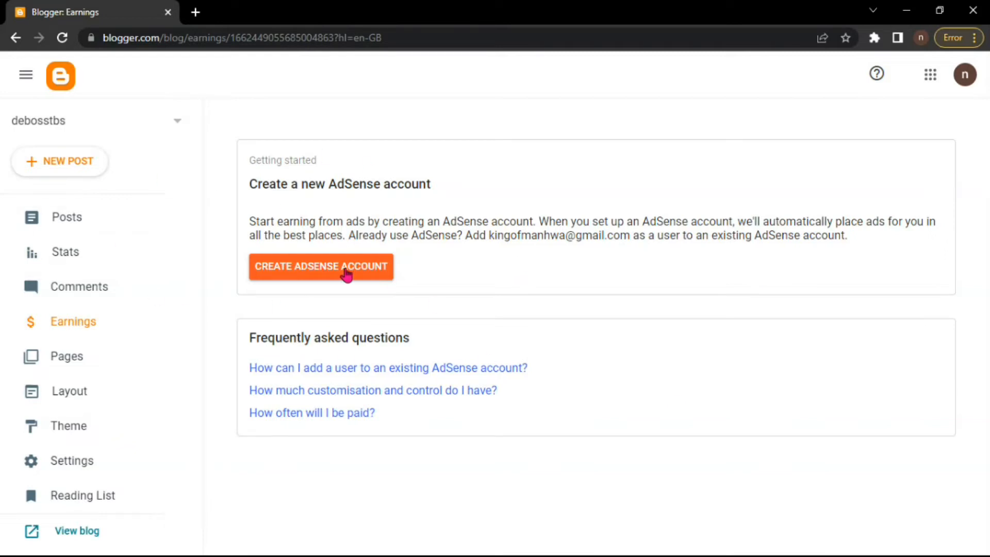
pyautogui.click(93, 367)
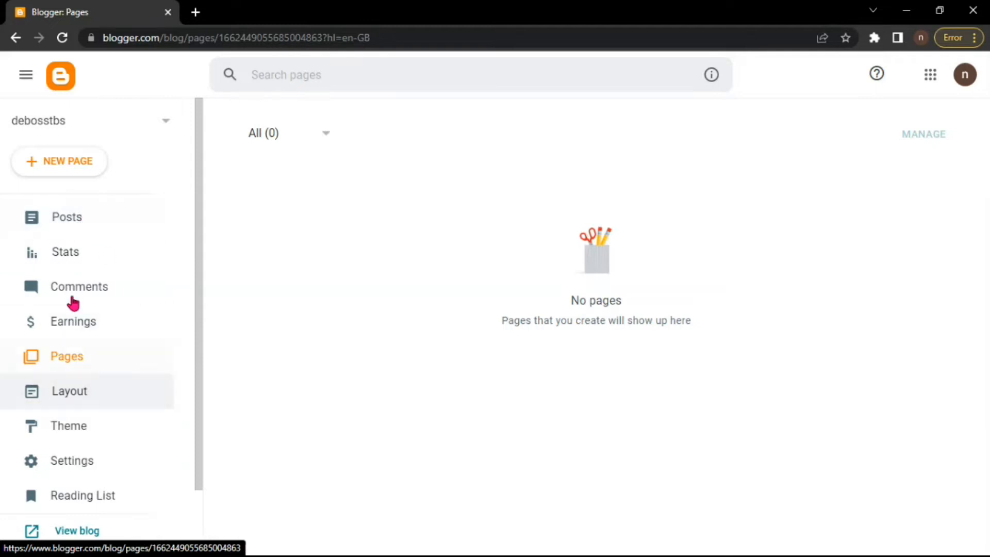
pyautogui.click(90, 404)
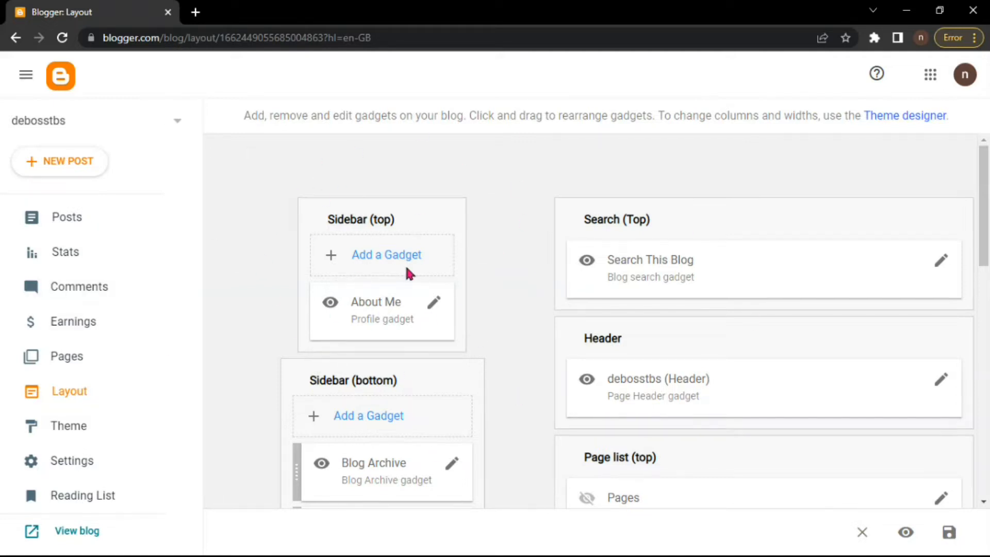
# Browse the available blog themes and view the extra options for the current Contempo Light theme
pyautogui.click(107, 443)
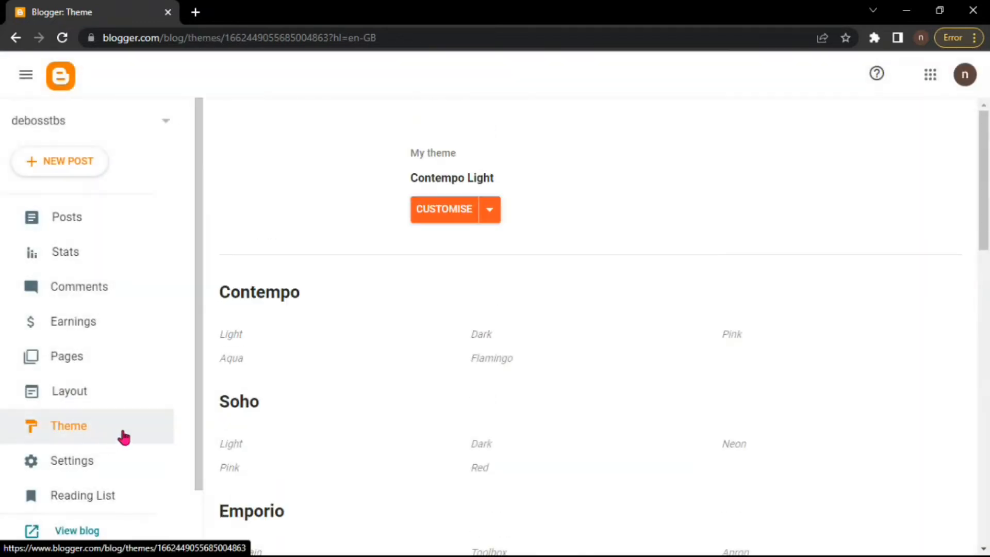
pyautogui.scroll(-5, 369, 221)
pyautogui.scroll(-3, 369, 211)
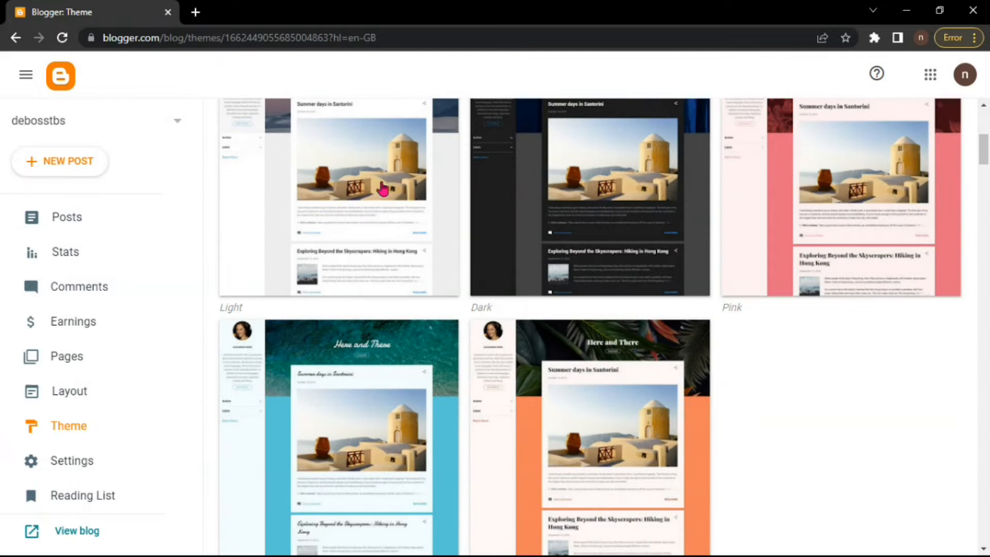
pyautogui.scroll(-8, 895, 276)
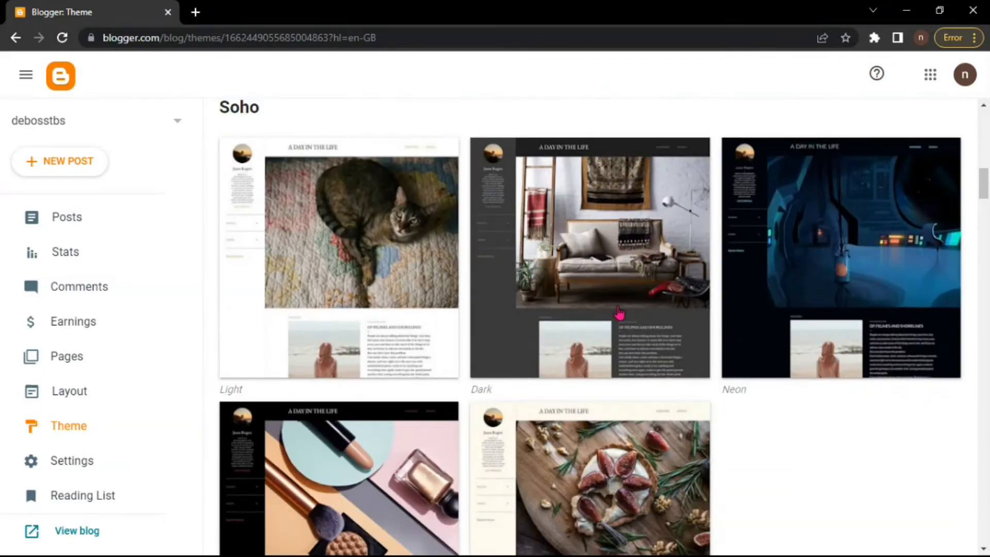
pyautogui.scroll(-9, 618, 313)
pyautogui.scroll(14, 463, 200)
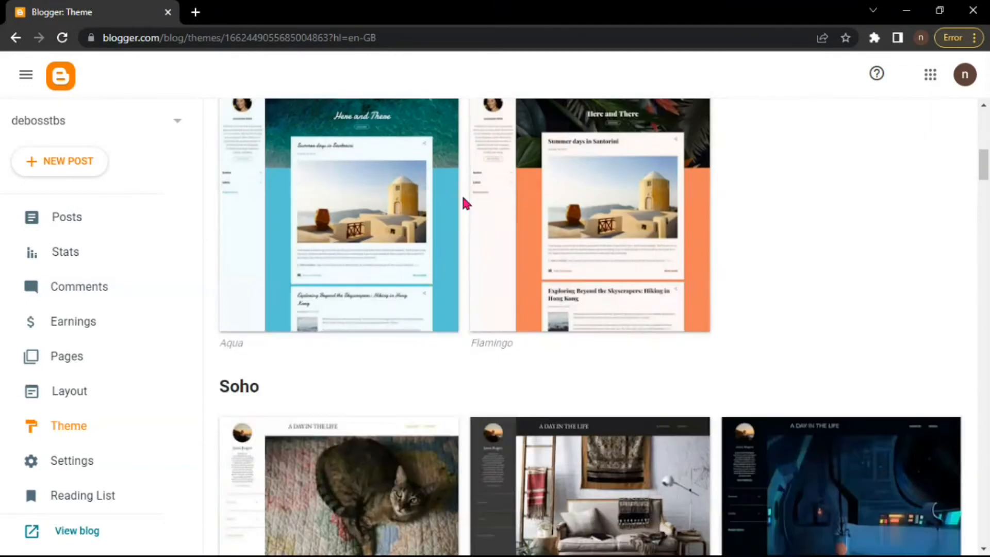
pyautogui.scroll(10, 448, 207)
pyautogui.click(490, 221)
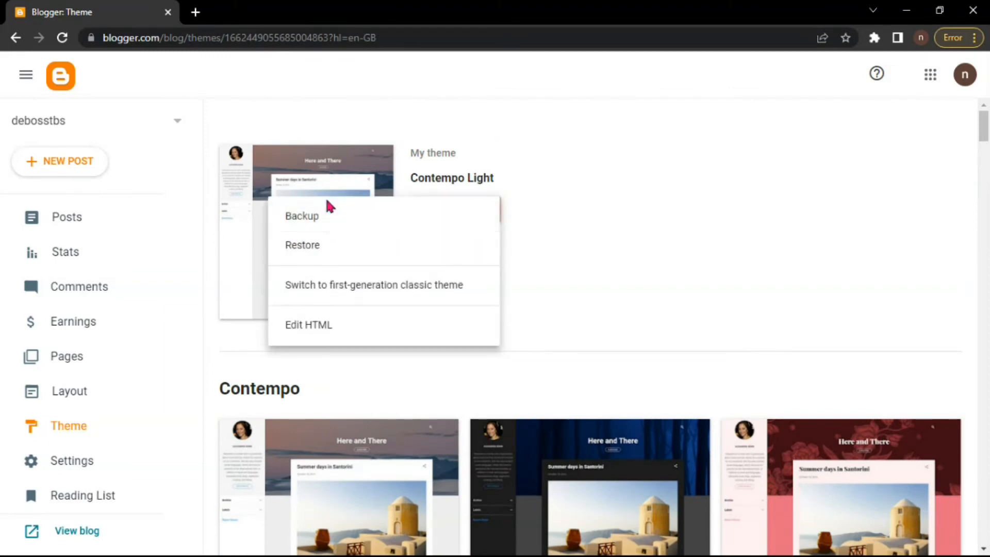
pyautogui.click(607, 233)
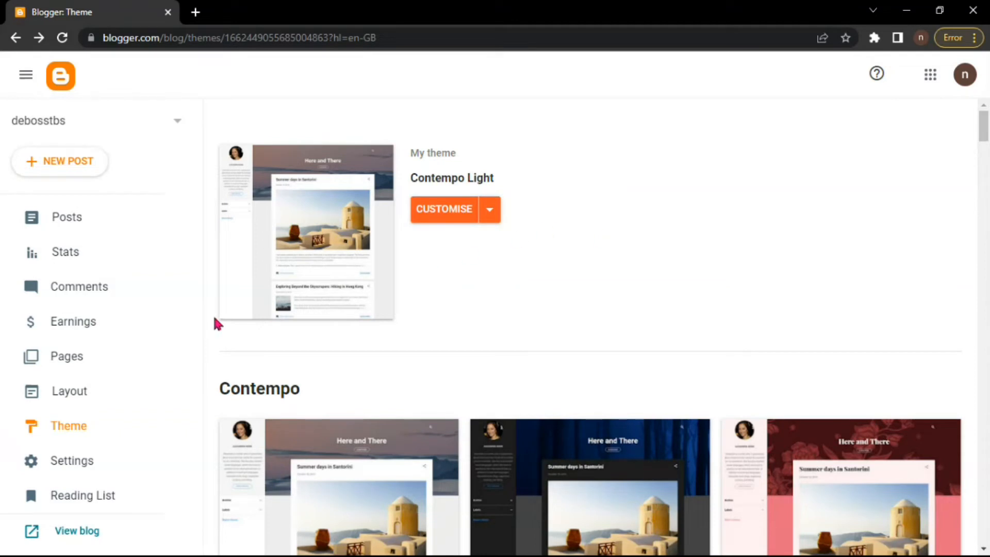
# Look through the blog's settings, covering the Basic, Privacy, Publishing, HTTPS and Permissions sections
pyautogui.click(101, 461)
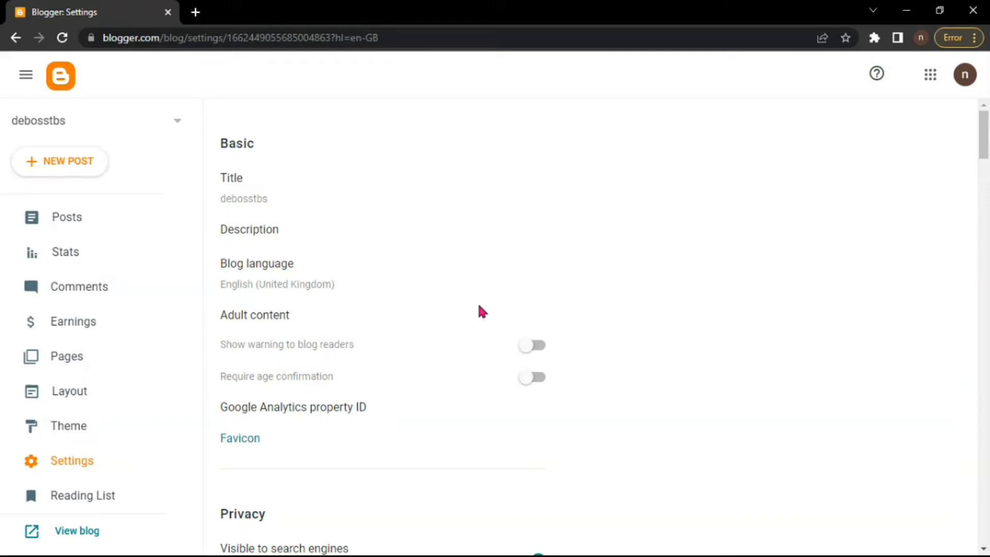
pyautogui.scroll(-1, 499, 314)
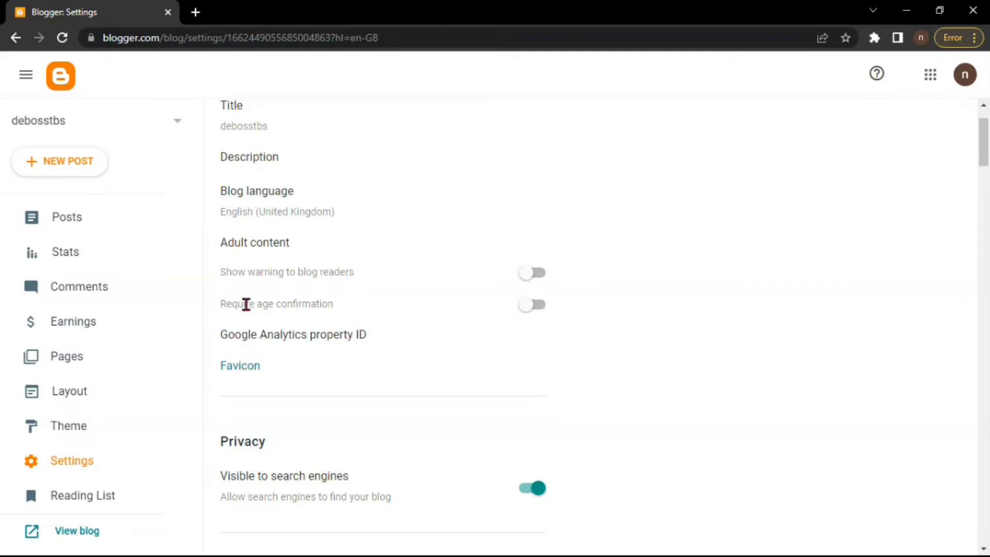
pyautogui.scroll(-4, 617, 301)
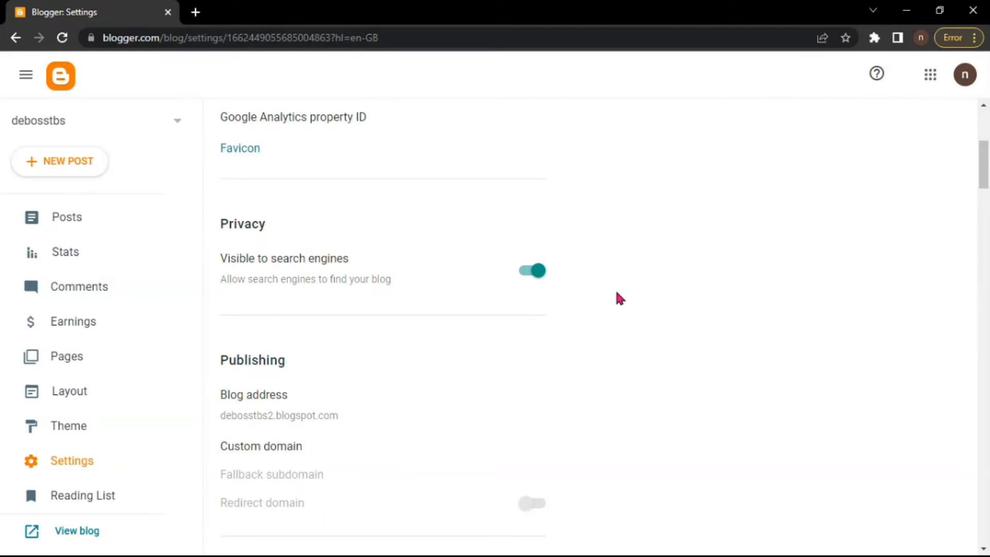
pyautogui.scroll(-3, 619, 298)
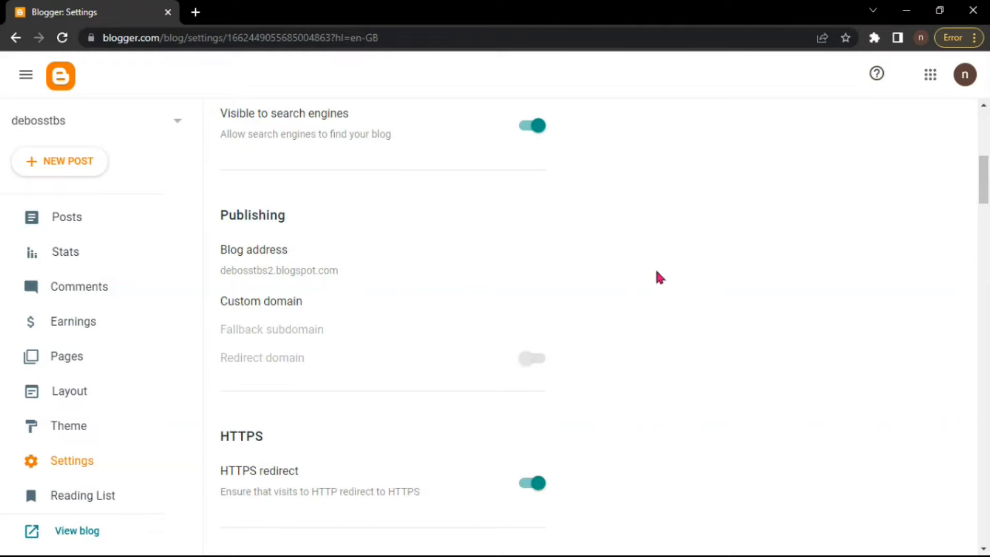
pyautogui.scroll(-10, 671, 293)
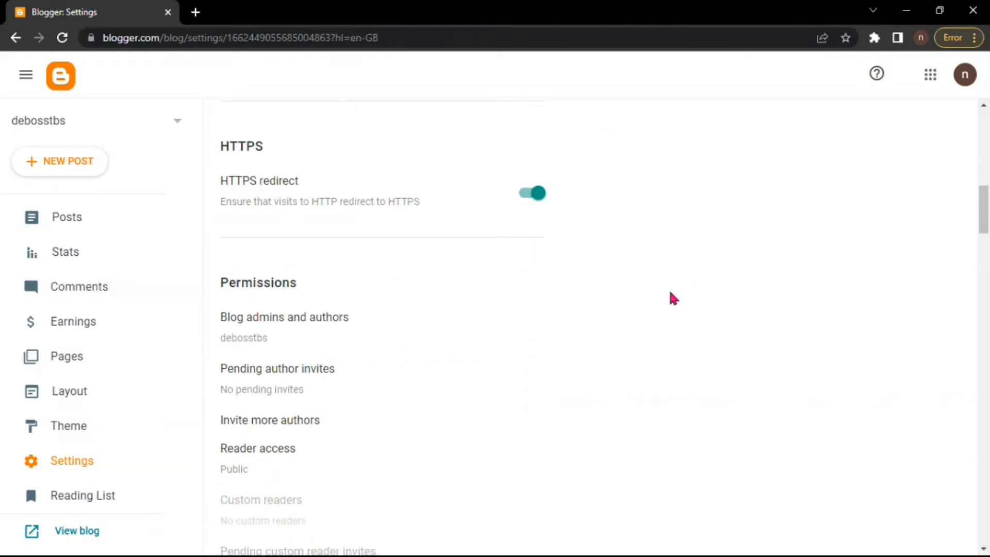
pyautogui.scroll(-4, 670, 294)
pyautogui.scroll(12, 671, 294)
pyautogui.scroll(10, 671, 294)
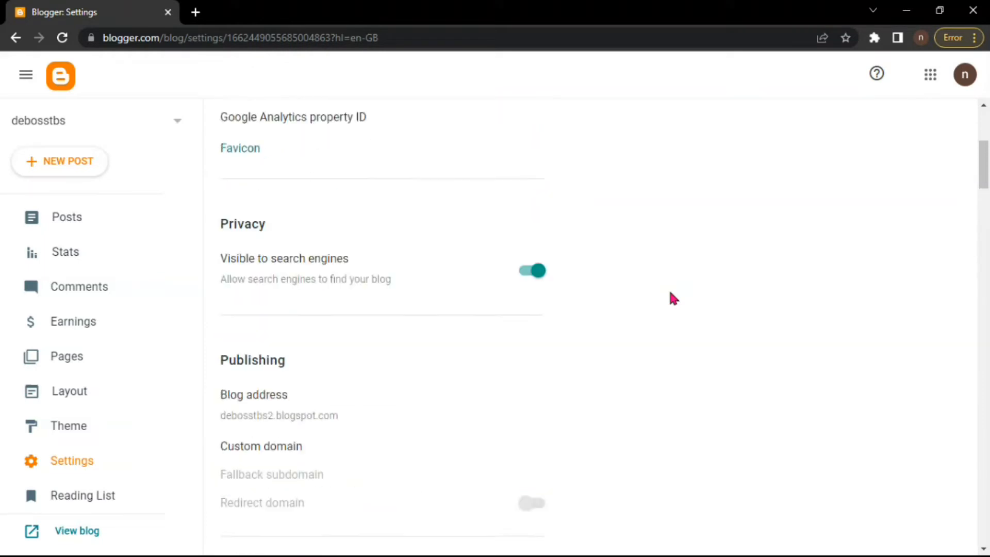
pyautogui.scroll(2, 673, 298)
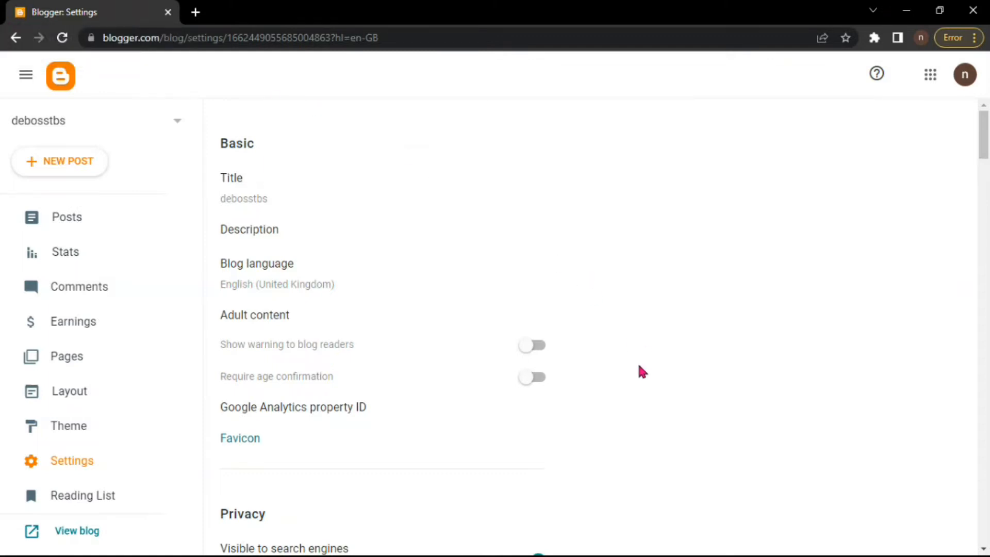
pyautogui.scroll(-4, 619, 378)
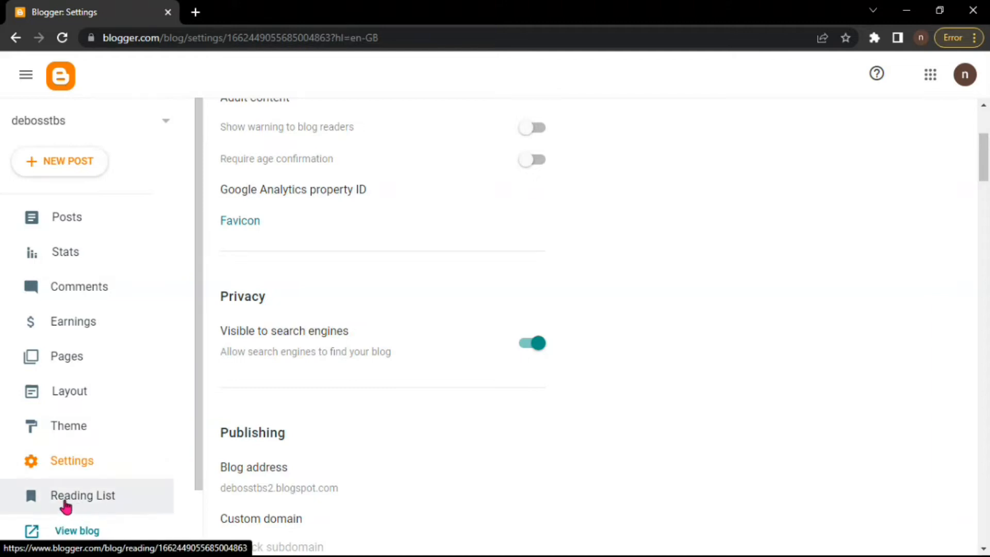
# View the live debosstbs blog and check its address, title, empty content area, side menu and search field
pyautogui.click(77, 531)
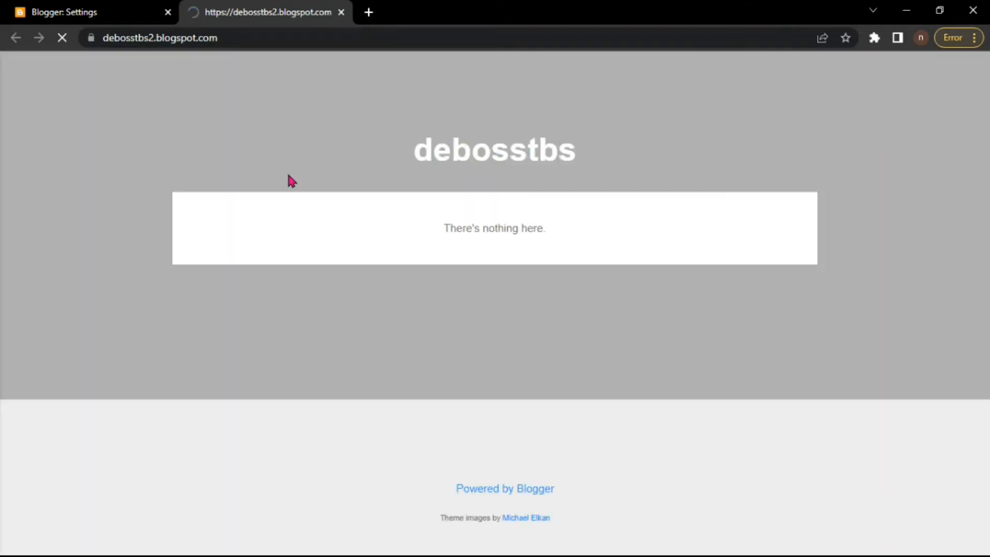
pyautogui.click(120, 41)
pyautogui.click(111, 37)
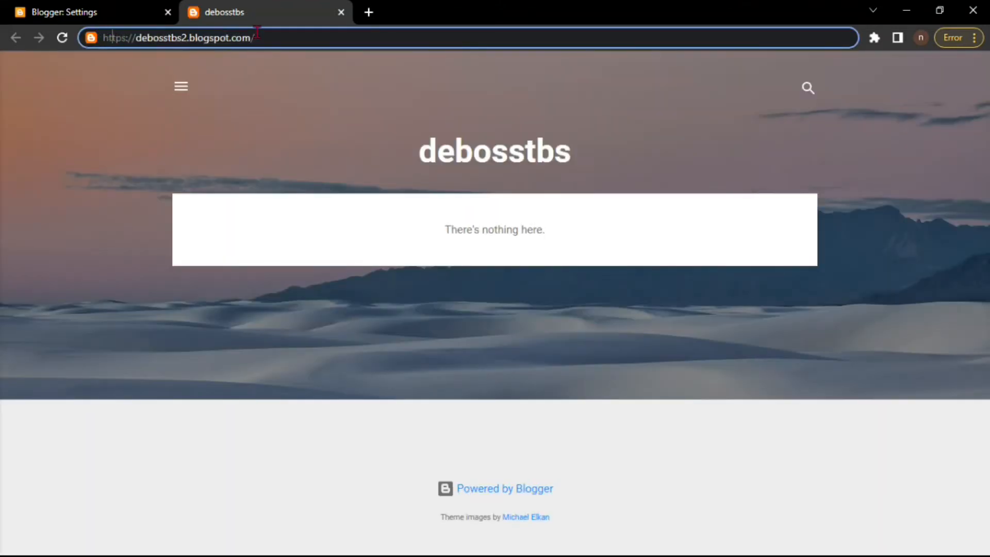
pyautogui.moveTo(413, 157); pyautogui.dragTo(619, 174)
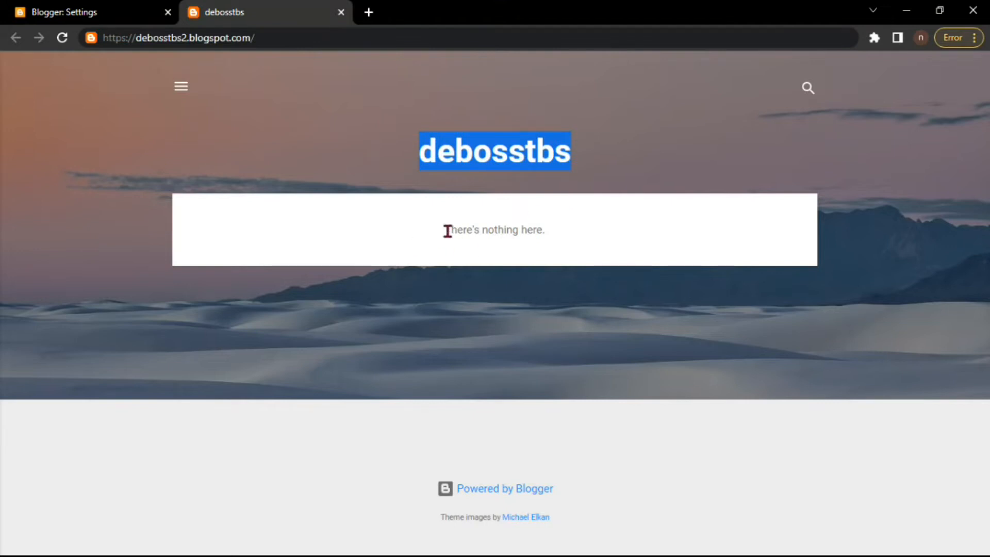
pyautogui.moveTo(447, 231); pyautogui.dragTo(586, 235)
pyautogui.click(180, 86)
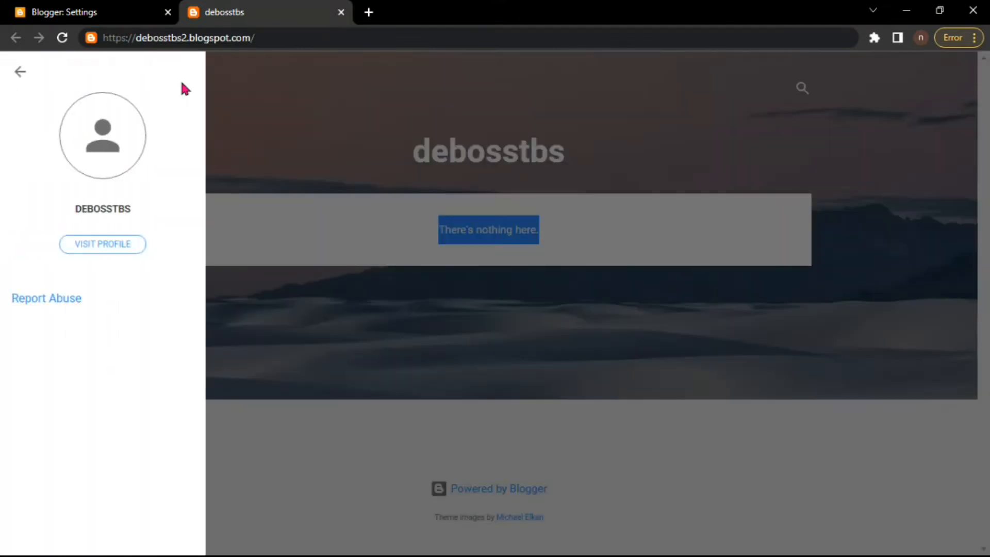
pyautogui.click(317, 165)
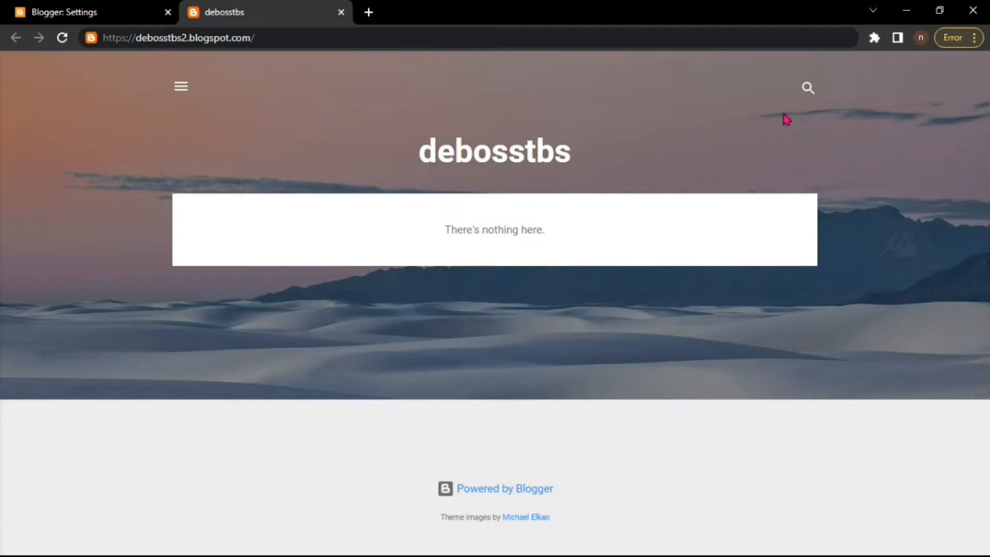
pyautogui.click(808, 89)
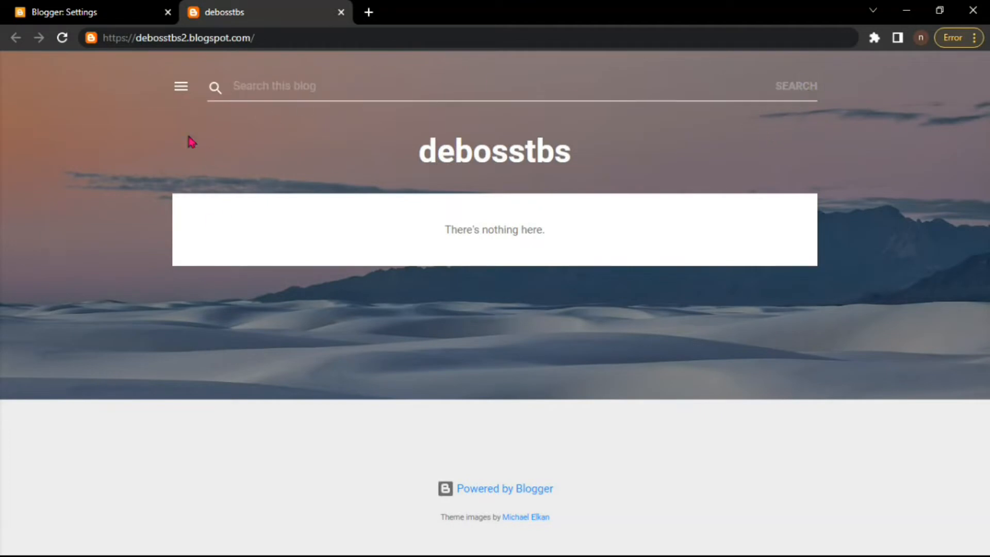
pyautogui.click(61, 295)
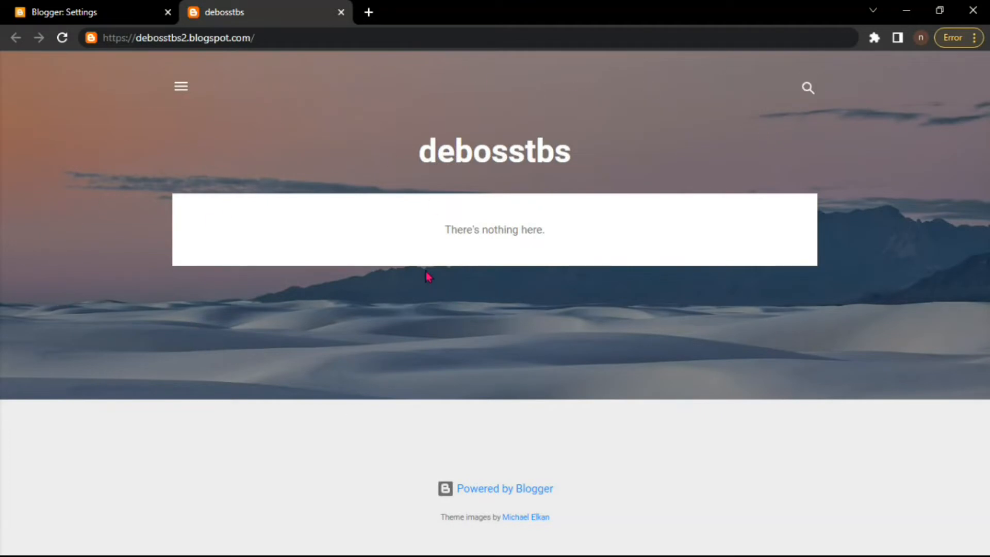
# Return to the blog dashboard, show the Posts section and start a new post
pyautogui.click(129, 14)
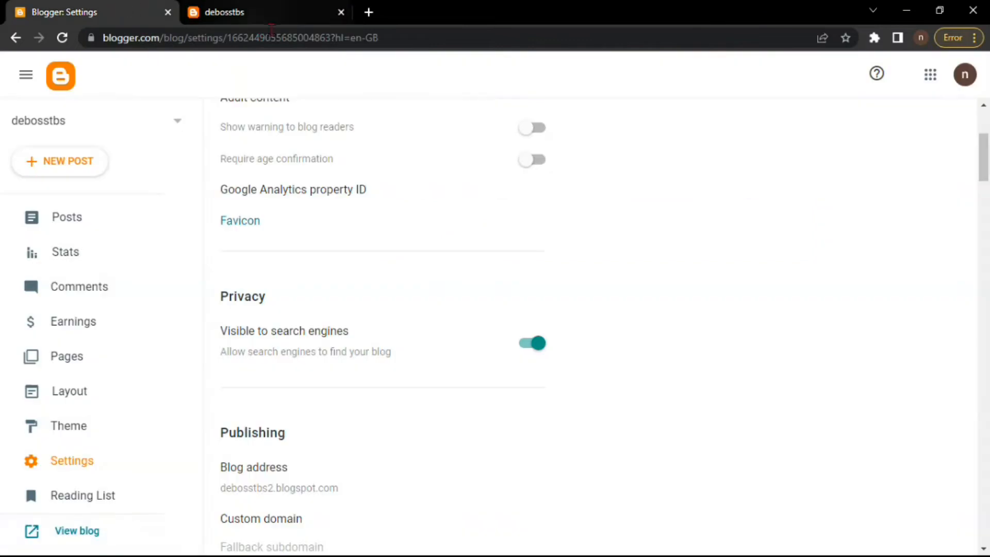
pyautogui.click(68, 228)
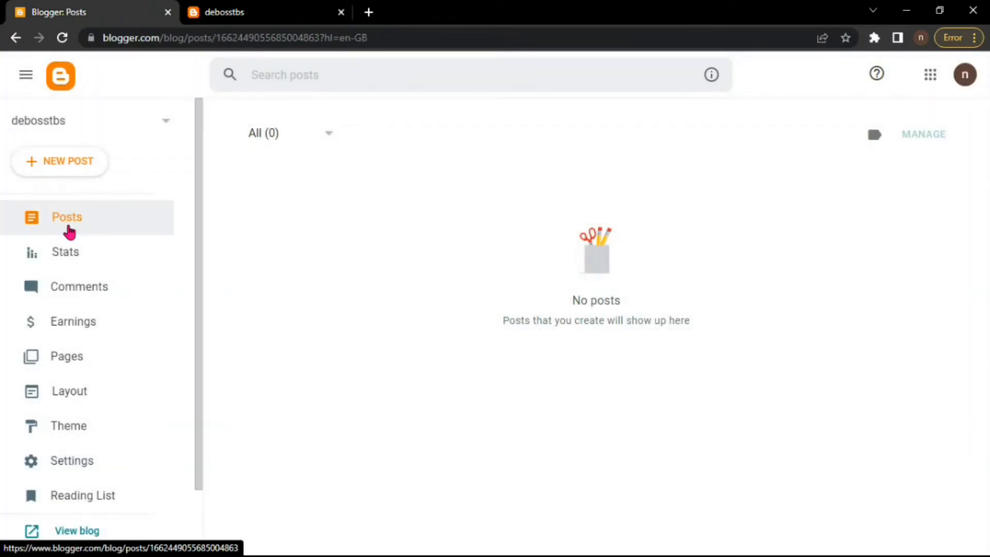
pyautogui.click(49, 169)
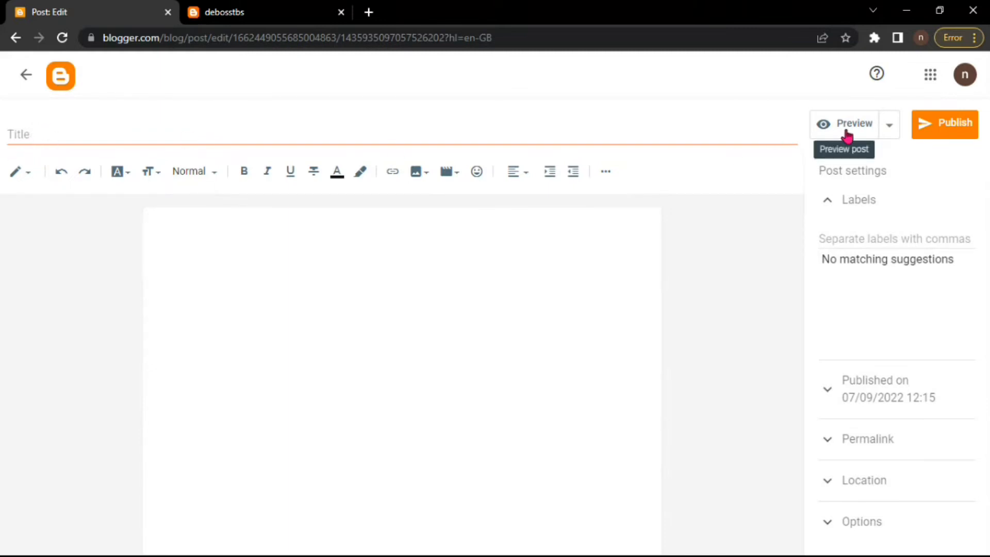
# Enter azsdtfgyu as the post's body text, preview the post and close the preview
pyautogui.click(217, 239)
pyautogui.write('azsdsfgyu')
pyautogui.click(842, 124)
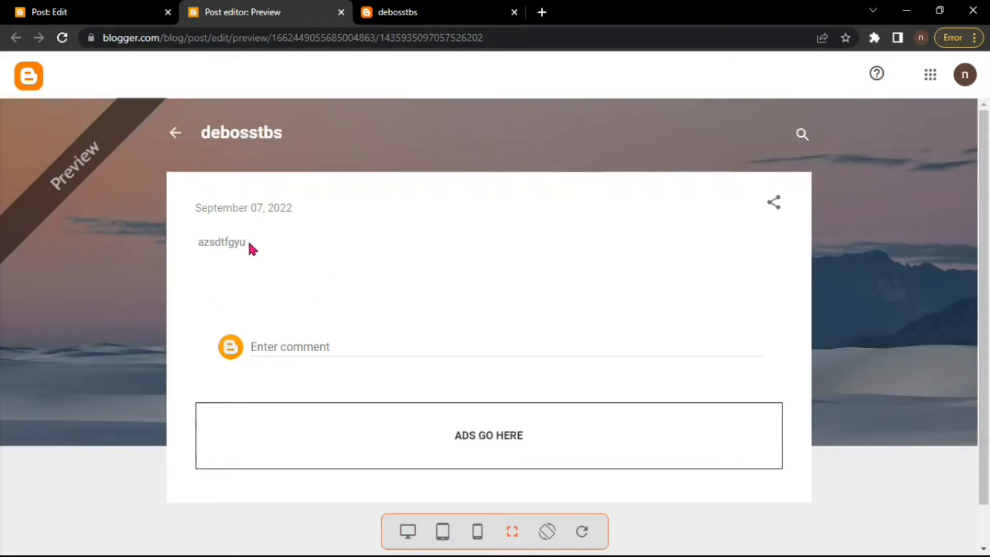
pyautogui.click(340, 12)
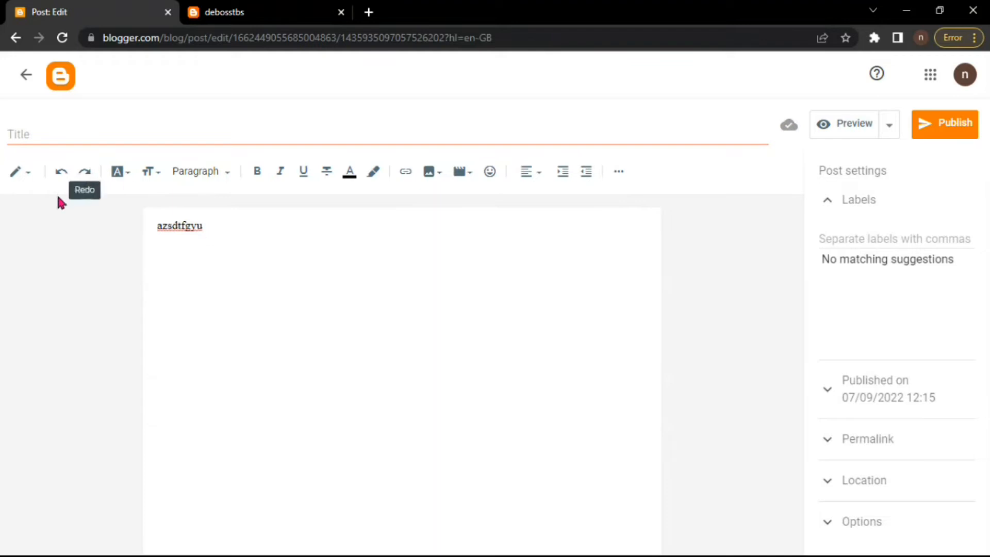
# Title the post blogger tutorial
pyautogui.click(49, 136)
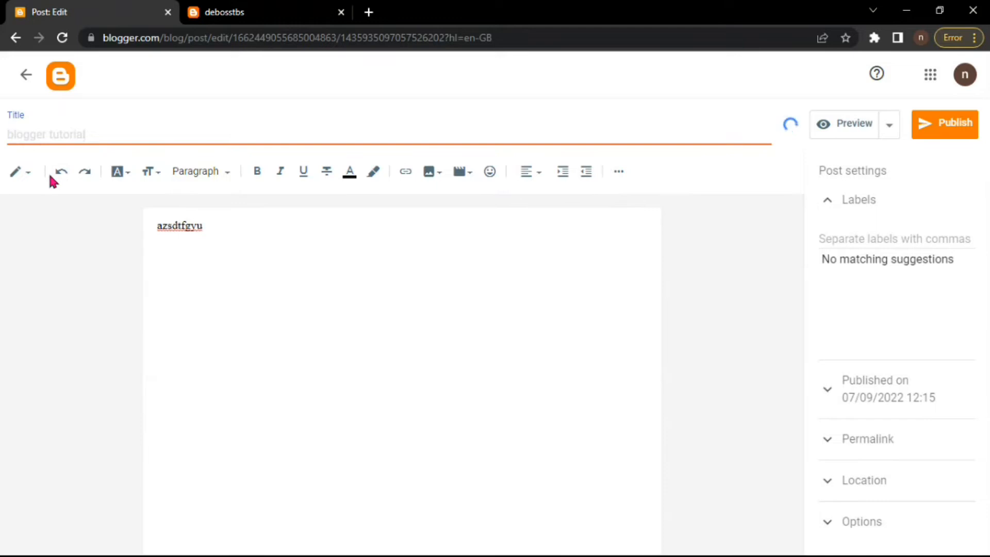
pyautogui.tripleClick(98, 132)
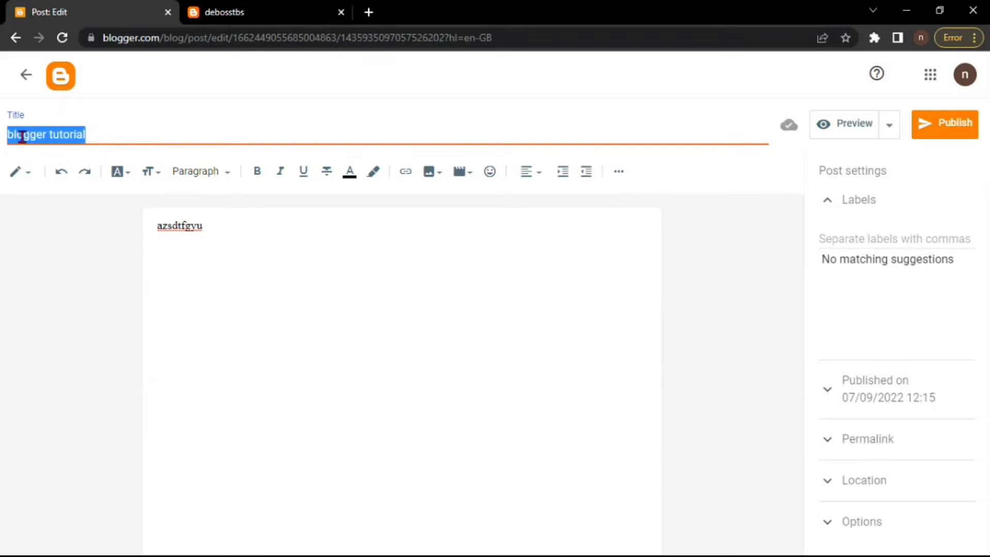
# Switch the post to HTML view, examine the code of the body text and return to Compose view
pyautogui.click(26, 174)
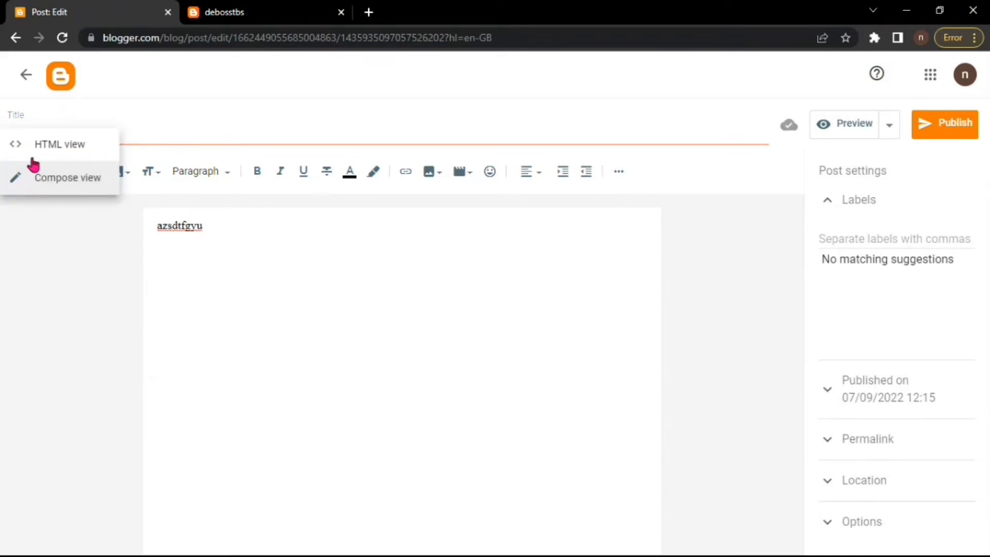
pyautogui.click(31, 170)
pyautogui.click(31, 173)
pyautogui.click(71, 155)
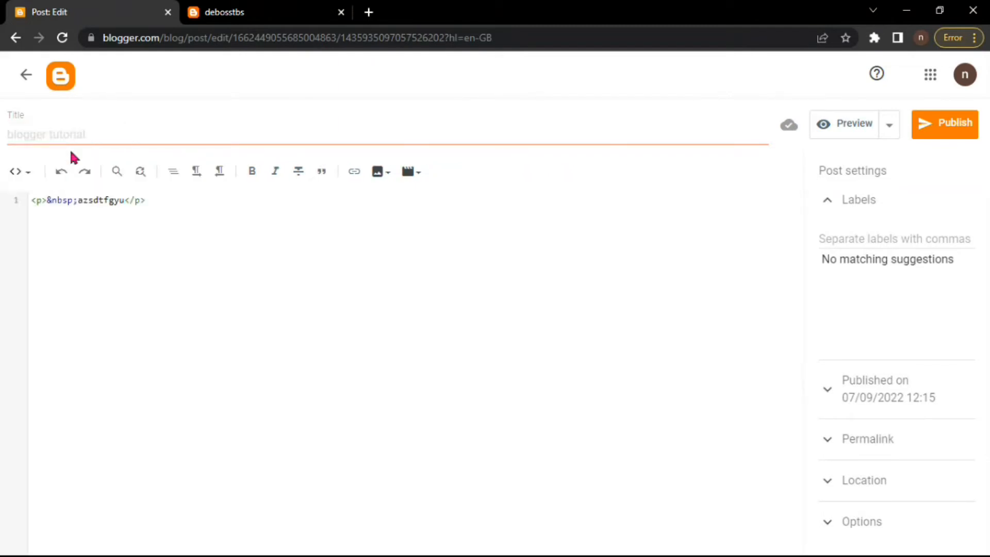
pyautogui.moveTo(147, 200); pyautogui.dragTo(32, 202)
pyautogui.click(157, 203)
pyautogui.moveTo(151, 200); pyautogui.dragTo(31, 201)
pyautogui.click(67, 243)
pyautogui.click(148, 202)
pyautogui.click(21, 174)
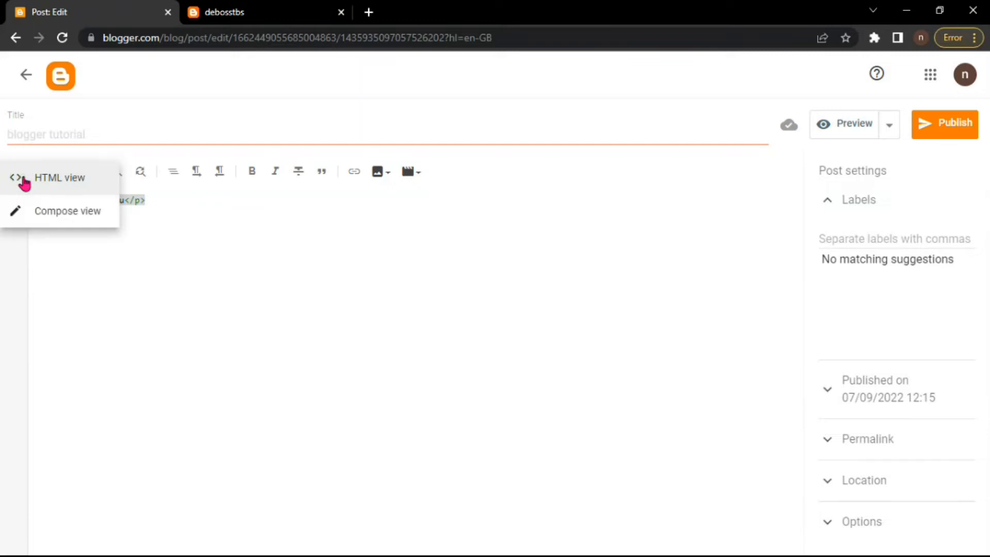
pyautogui.click(55, 217)
# Append erfef to the body text, then undo, redo and undo that addition
pyautogui.moveTo(209, 225); pyautogui.dragTo(126, 225)
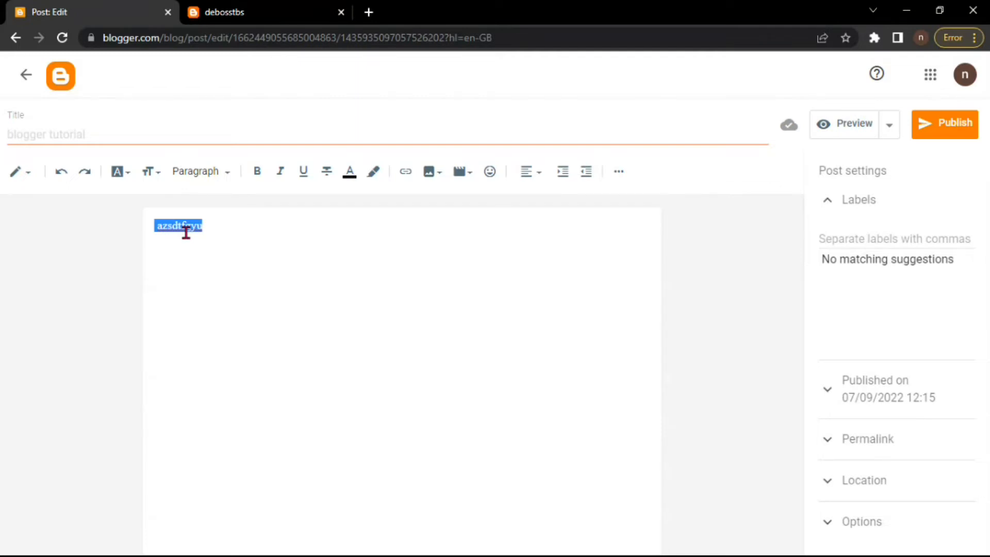
pyautogui.click(61, 171)
pyautogui.click(199, 261)
pyautogui.click(249, 247)
pyautogui.write('erfef')
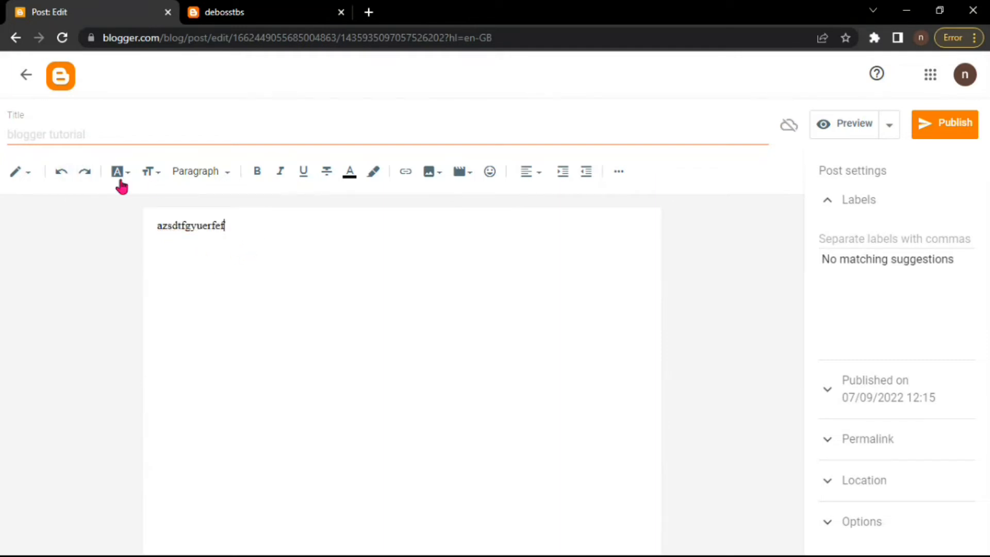
pyautogui.click(62, 173)
pyautogui.click(83, 173)
pyautogui.click(62, 172)
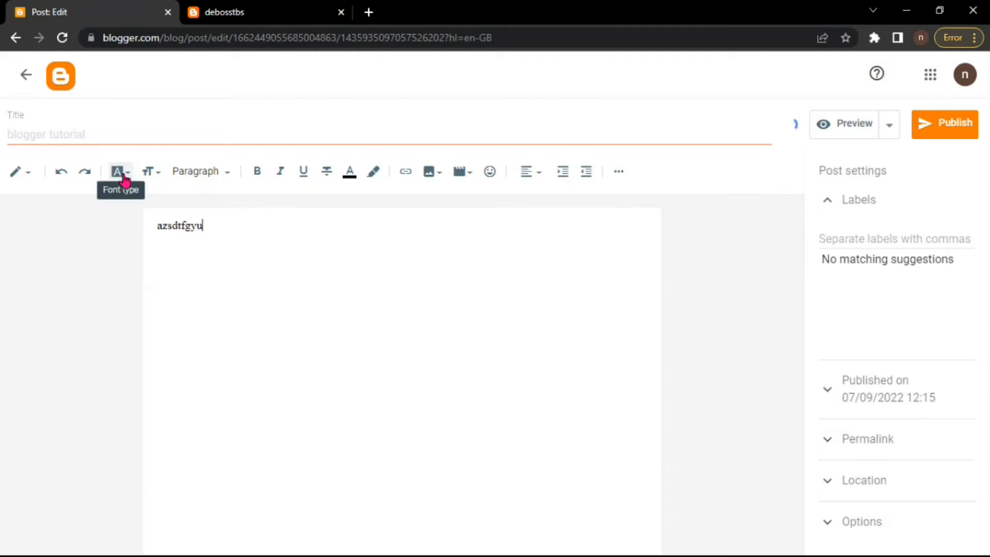
# Set the font of the body text azsdtfgyu to Verdana
pyautogui.doubleClick(206, 227)
pyautogui.click(203, 227)
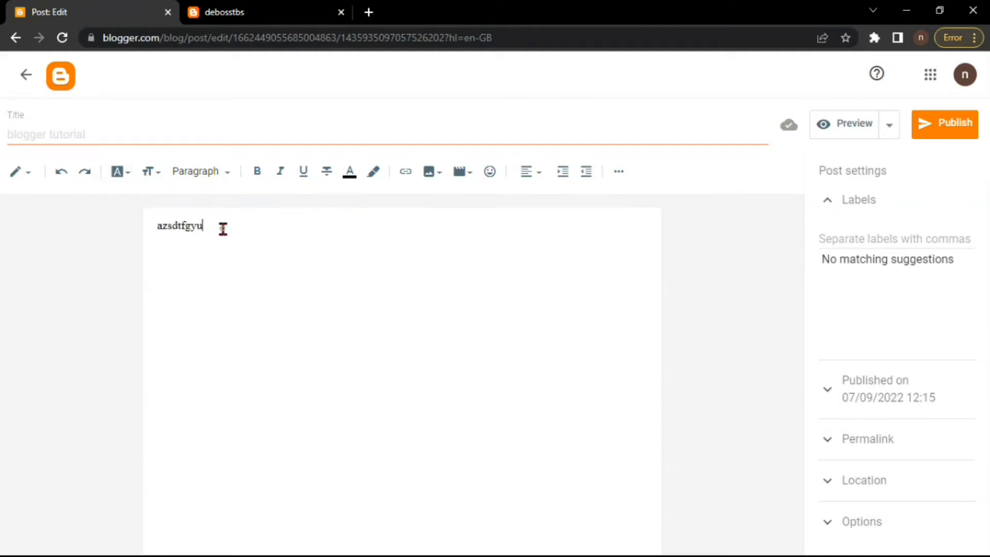
pyautogui.moveTo(223, 229); pyautogui.dragTo(153, 233)
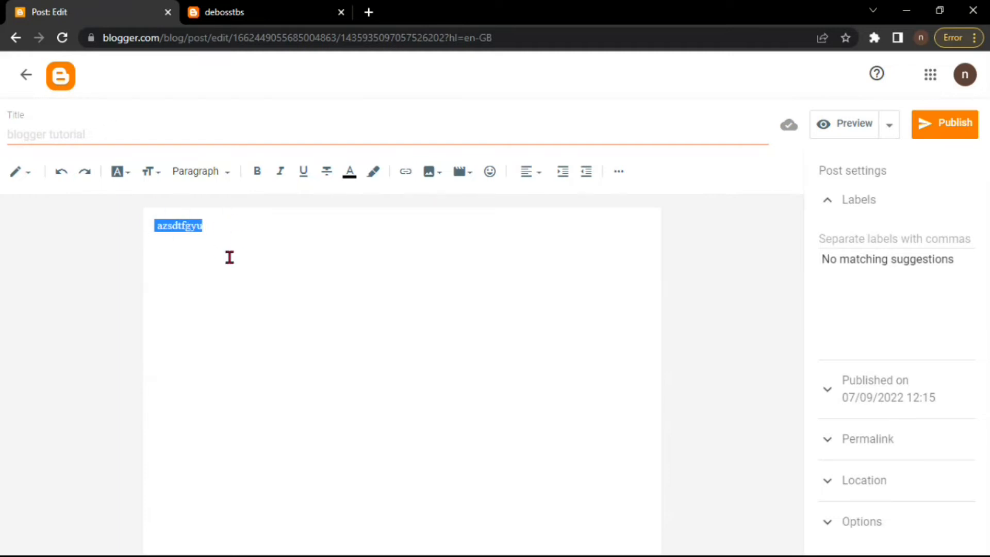
pyautogui.click(124, 174)
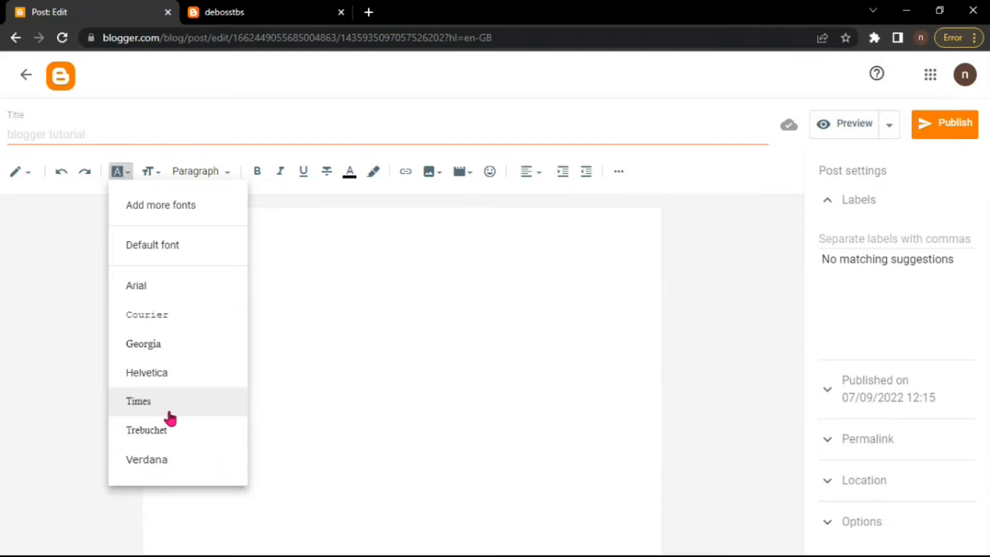
pyautogui.click(156, 467)
# Set the font size of the body text azsdtfgyu to Largest
pyautogui.click(217, 231)
pyautogui.tripleClick(185, 229)
pyautogui.click(185, 228)
pyautogui.moveTo(224, 227); pyautogui.dragTo(154, 228)
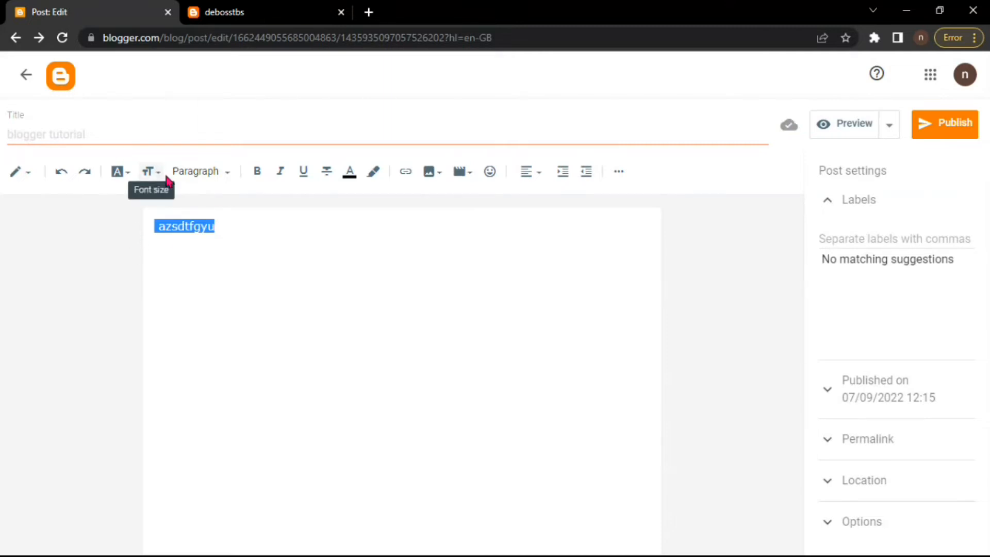
pyautogui.click(153, 176)
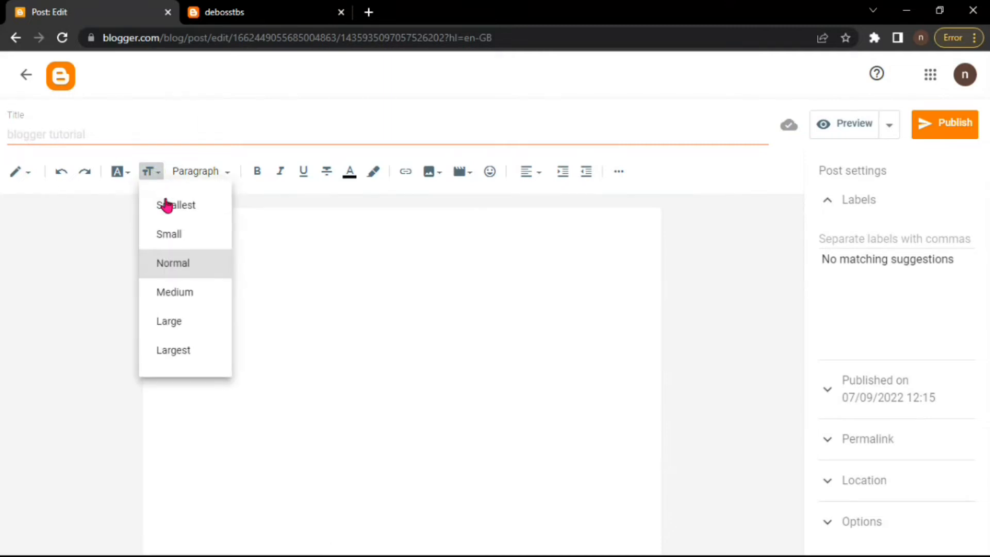
pyautogui.click(167, 353)
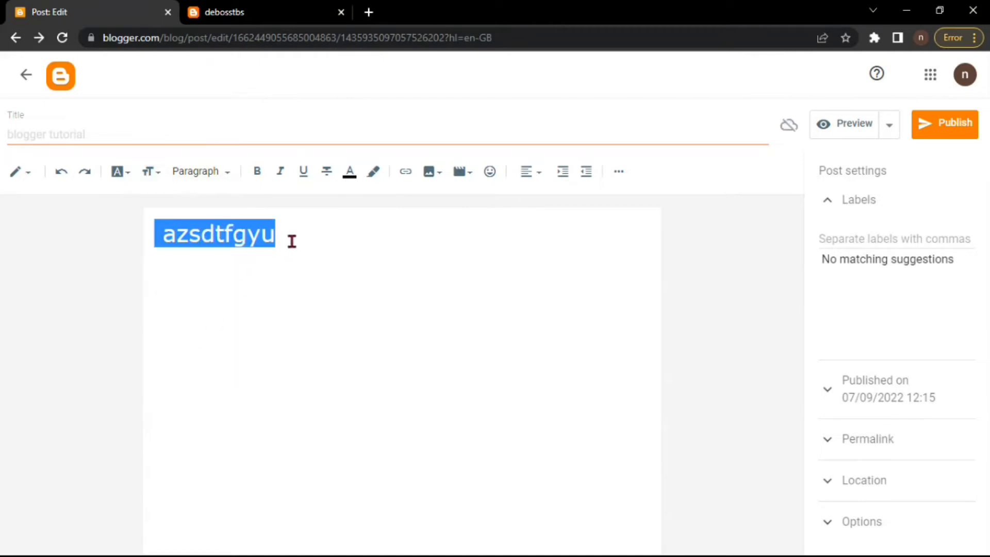
# Set the font size of the body text azsdtfgyu to Normal
pyautogui.click(140, 175)
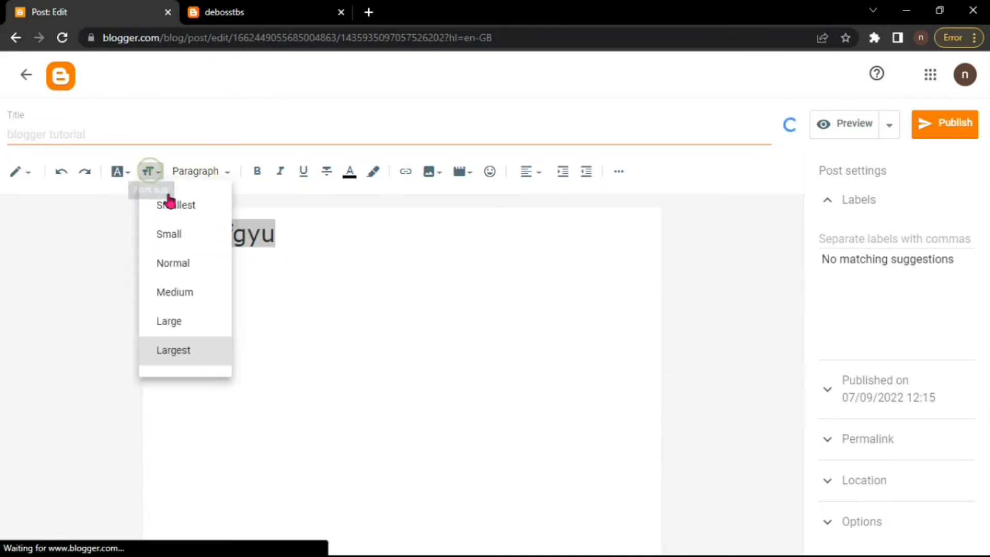
pyautogui.click(185, 271)
pyautogui.click(227, 245)
# Apply the Major heading paragraph style to the body text azsdtfgyu
pyautogui.moveTo(216, 227); pyautogui.dragTo(162, 230)
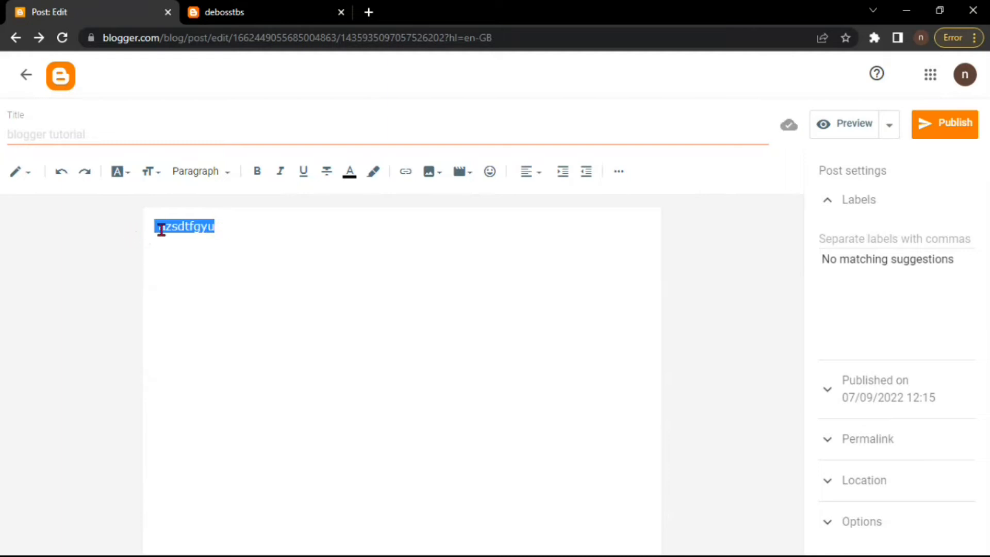
pyautogui.click(227, 174)
pyautogui.click(231, 202)
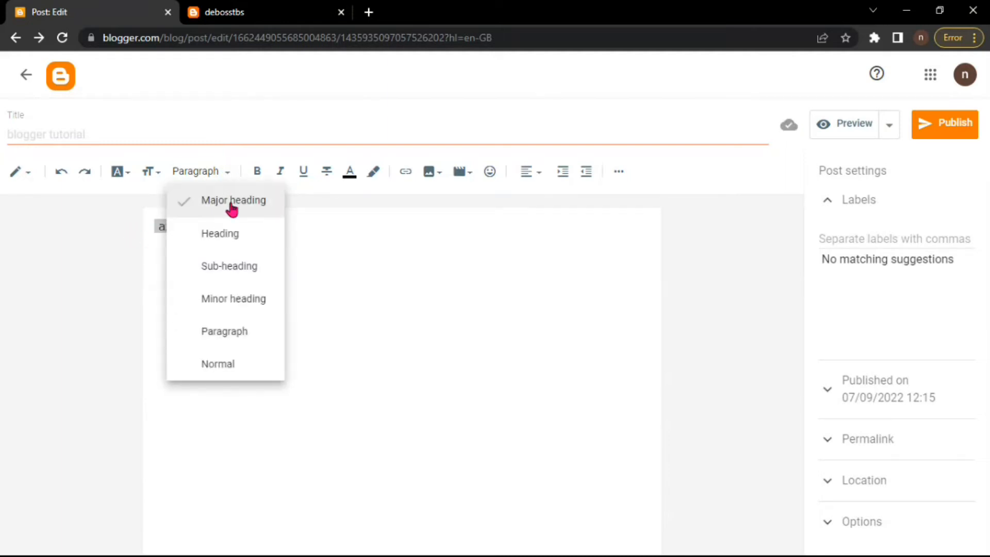
pyautogui.click(184, 259)
pyautogui.click(214, 240)
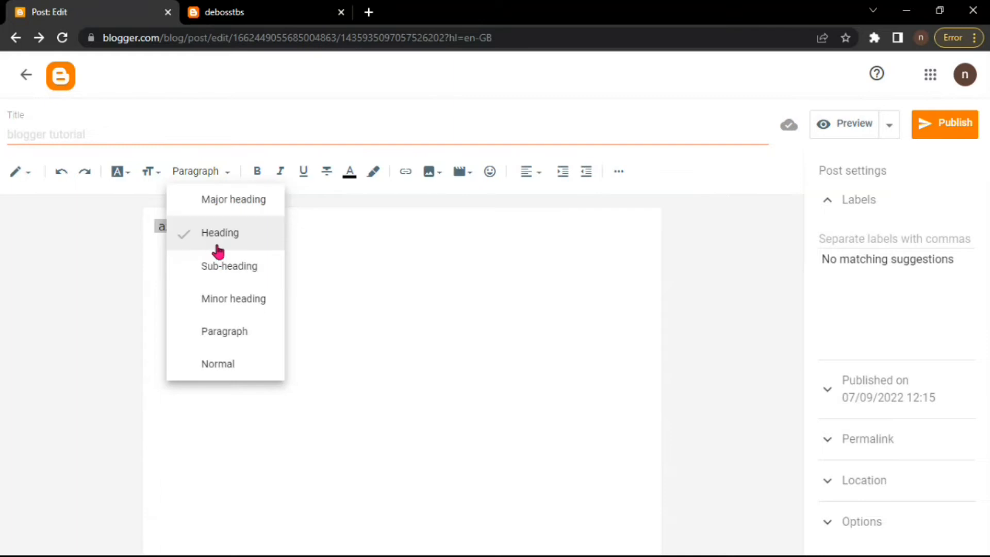
pyautogui.click(221, 273)
pyautogui.click(199, 310)
pyautogui.click(223, 342)
pyautogui.click(219, 368)
pyautogui.click(262, 328)
pyautogui.click(235, 202)
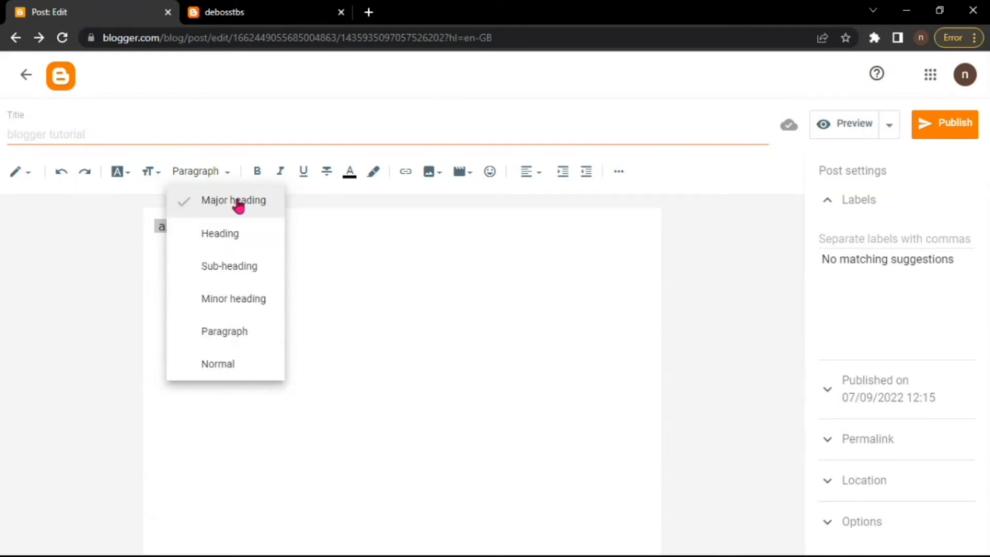
pyautogui.click(238, 204)
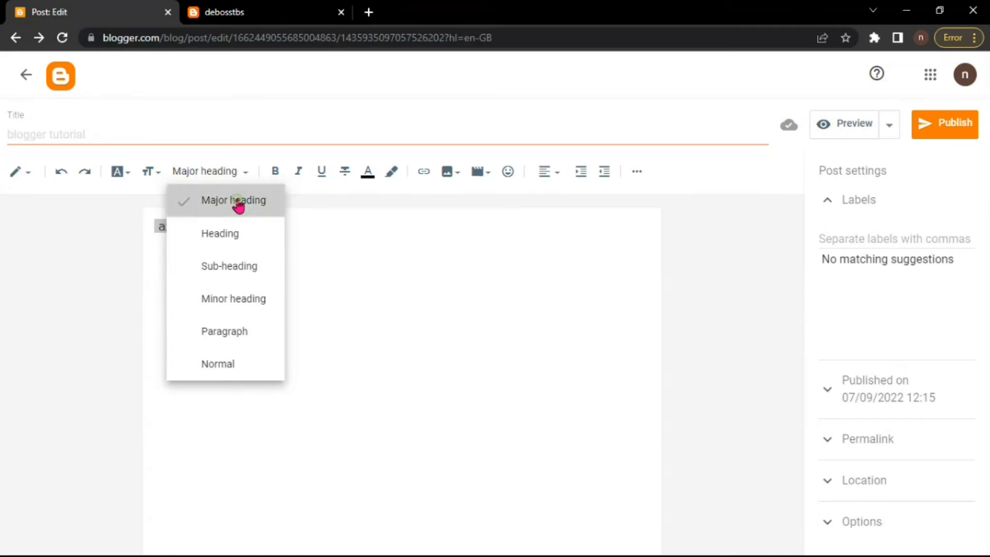
# Replace the body text azsdtfgyu with the word Heading, starting with a capital H
pyautogui.click(316, 237)
pyautogui.moveTo(293, 237); pyautogui.dragTo(147, 258)
pyautogui.write('headi')
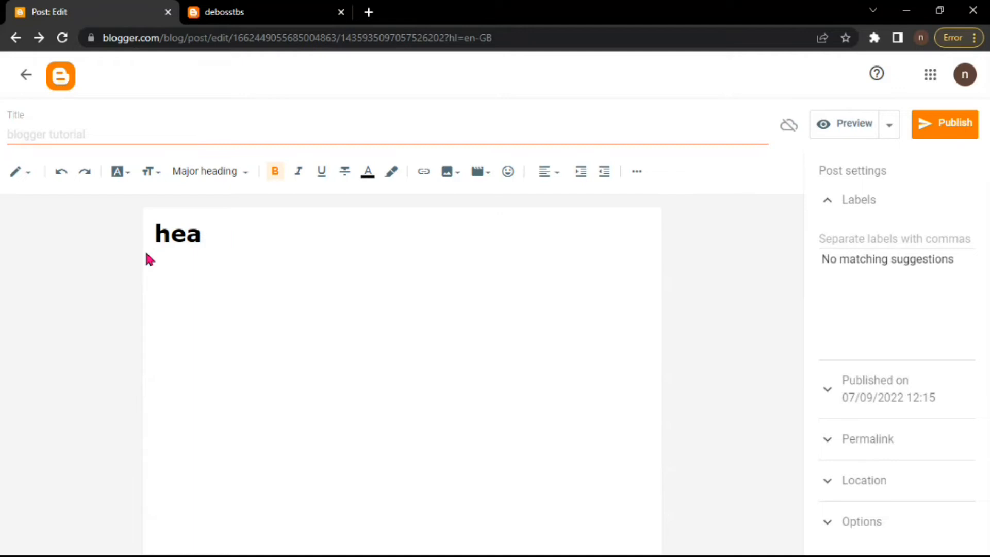
pyautogui.write('ng')
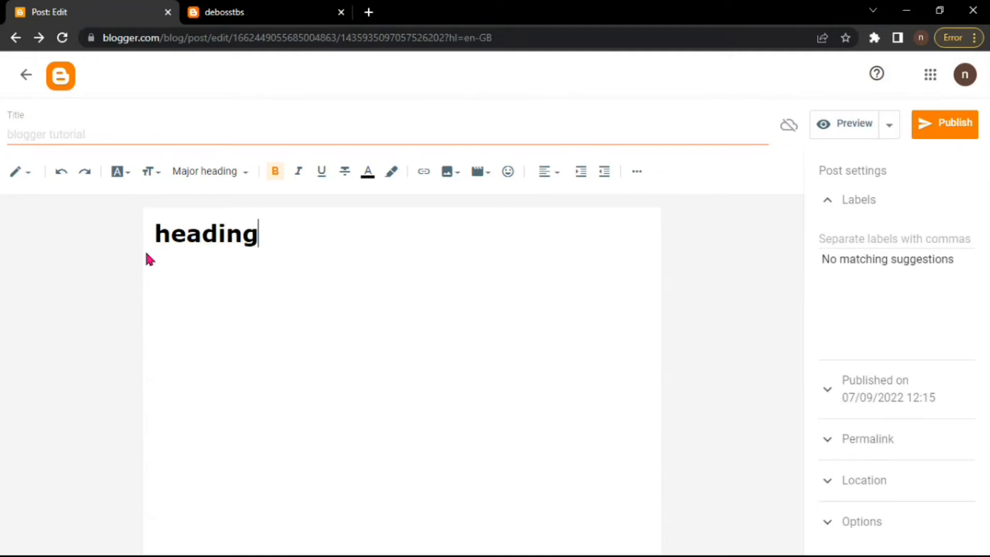
pyautogui.moveTo(281, 231); pyautogui.dragTo(93, 238)
pyautogui.click(162, 232)
pyautogui.press('BackSpace')
pyautogui.write('H')
pyautogui.click(315, 236)
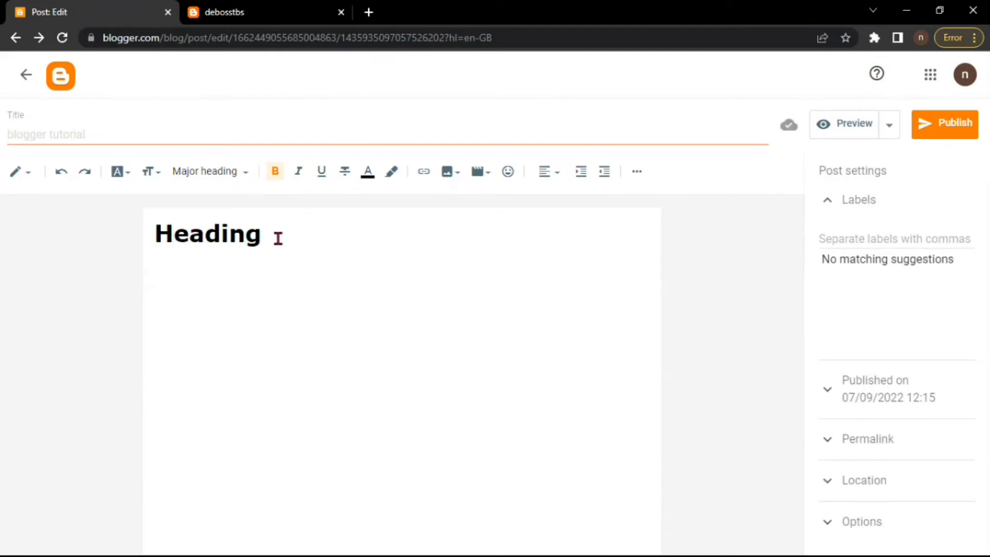
# Add a line in Normal style below Heading containing the word blond
pyautogui.click(175, 281)
pyautogui.click(244, 173)
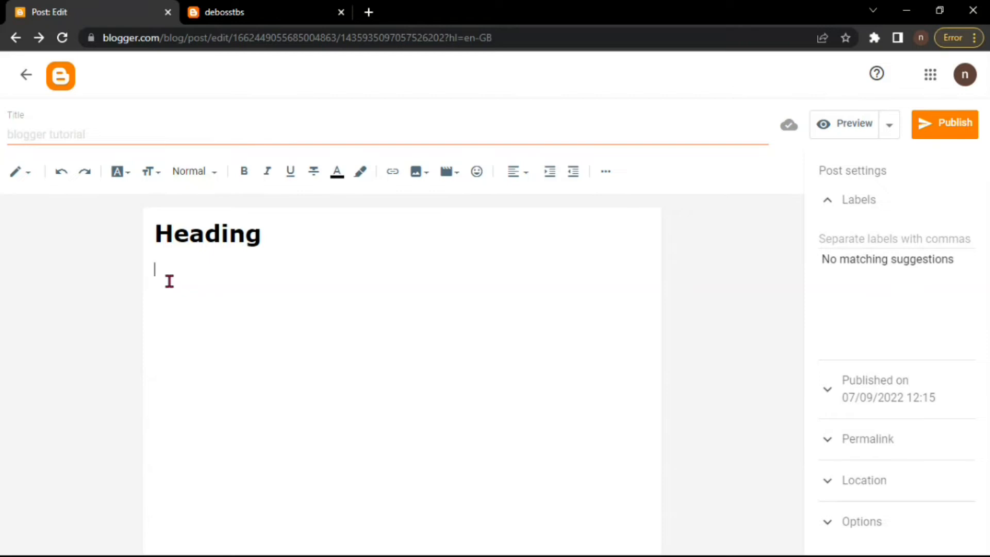
pyautogui.write('blond')
# Apply bold formatting to the word blond and remove it again
pyautogui.moveTo(219, 277); pyautogui.dragTo(115, 279)
pyautogui.click(243, 175)
pyautogui.click(250, 314)
pyautogui.doubleClick(209, 269)
pyautogui.click(244, 171)
pyautogui.click(187, 292)
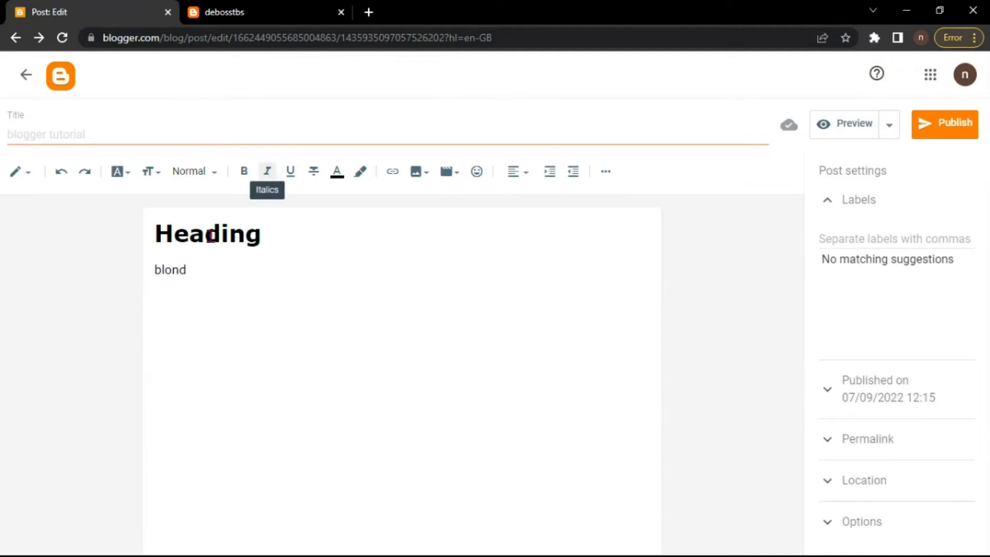
# Italicise and underline the word blond, and underline the Heading text
pyautogui.moveTo(194, 269); pyautogui.dragTo(119, 274)
pyautogui.click(267, 172)
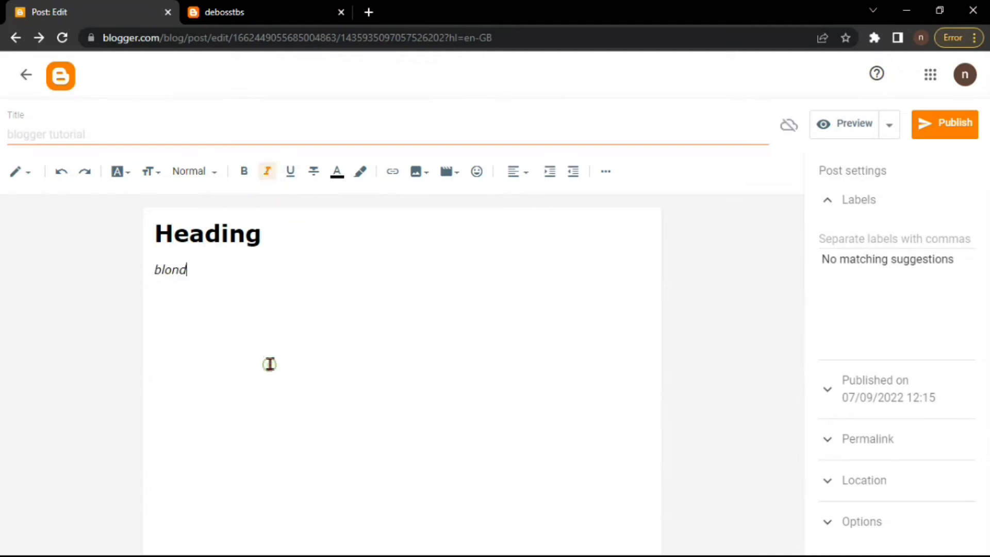
pyautogui.click(290, 172)
pyautogui.moveTo(299, 237); pyautogui.dragTo(158, 232)
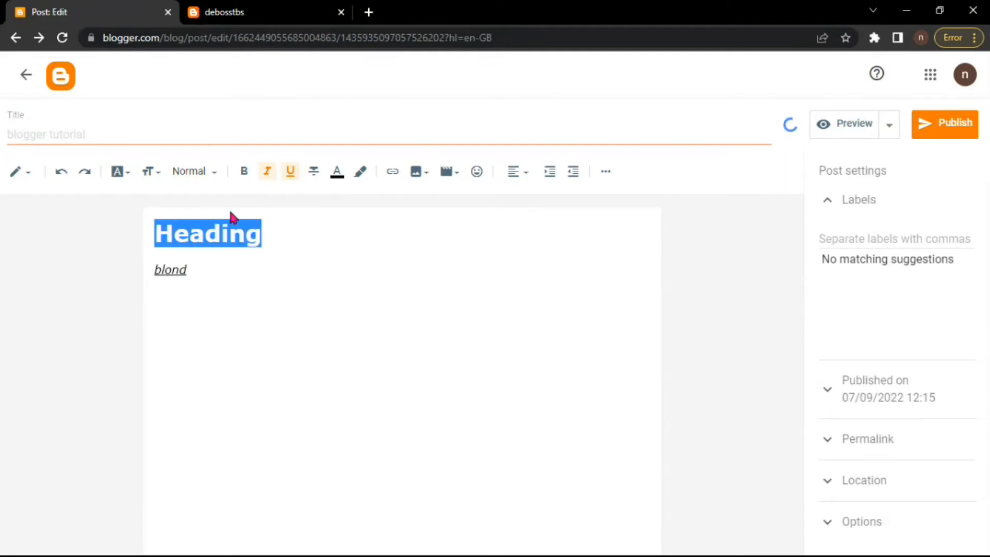
pyautogui.click(292, 176)
pyautogui.click(222, 311)
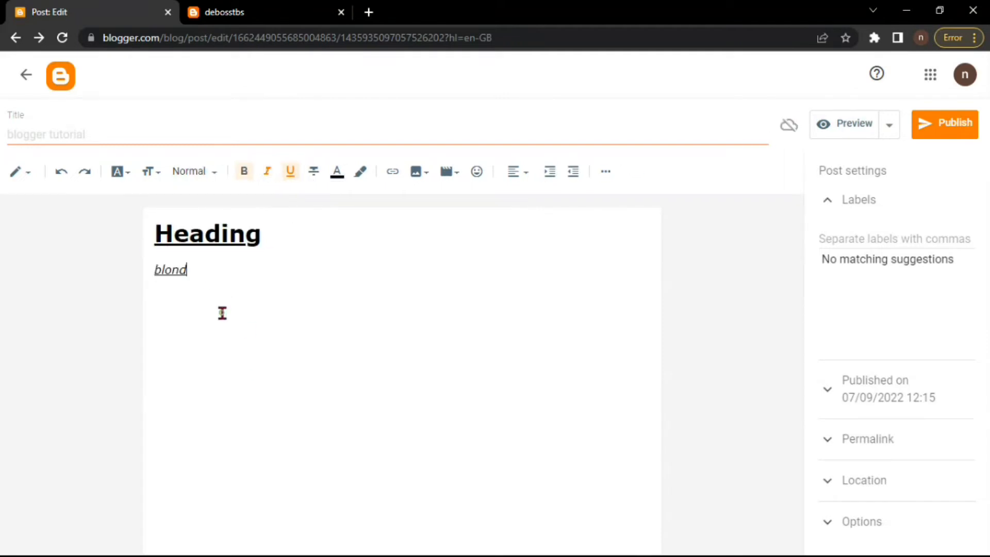
# Remove the italics and underline from blond and the underline from Heading
pyautogui.moveTo(243, 278); pyautogui.dragTo(114, 281)
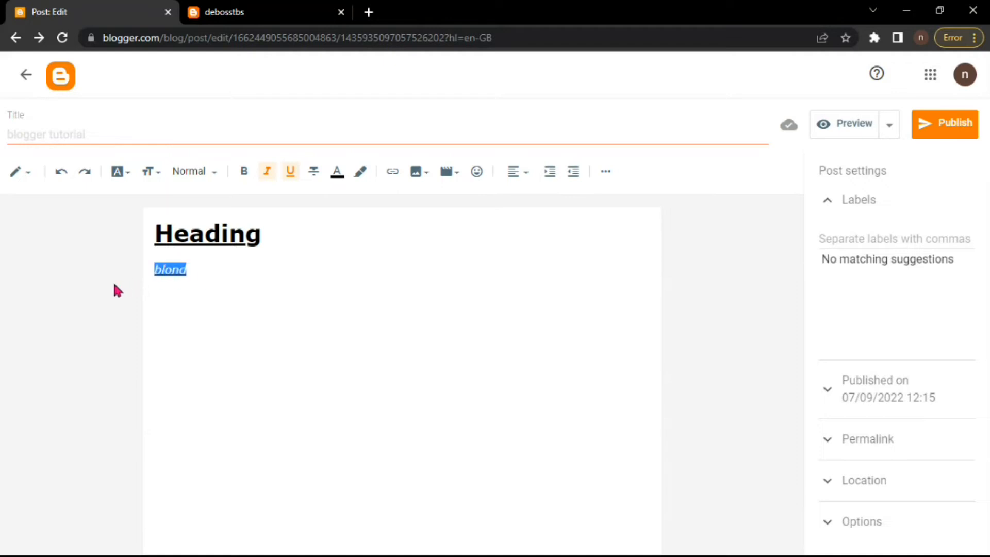
pyautogui.click(268, 175)
pyautogui.click(291, 173)
pyautogui.moveTo(266, 235); pyautogui.dragTo(153, 233)
pyautogui.click(291, 178)
pyautogui.click(303, 282)
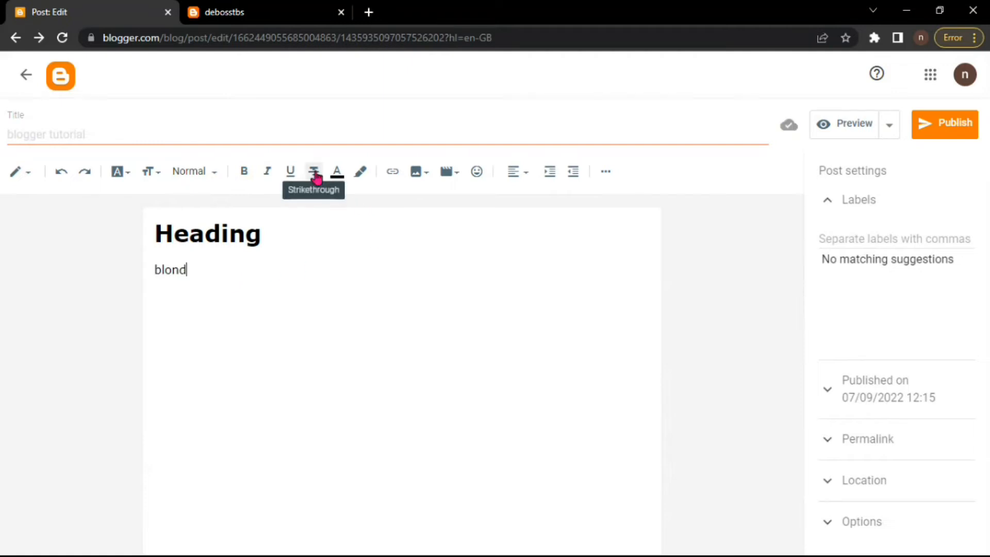
# Apply strikethrough to the word blond
pyautogui.doubleClick(181, 268)
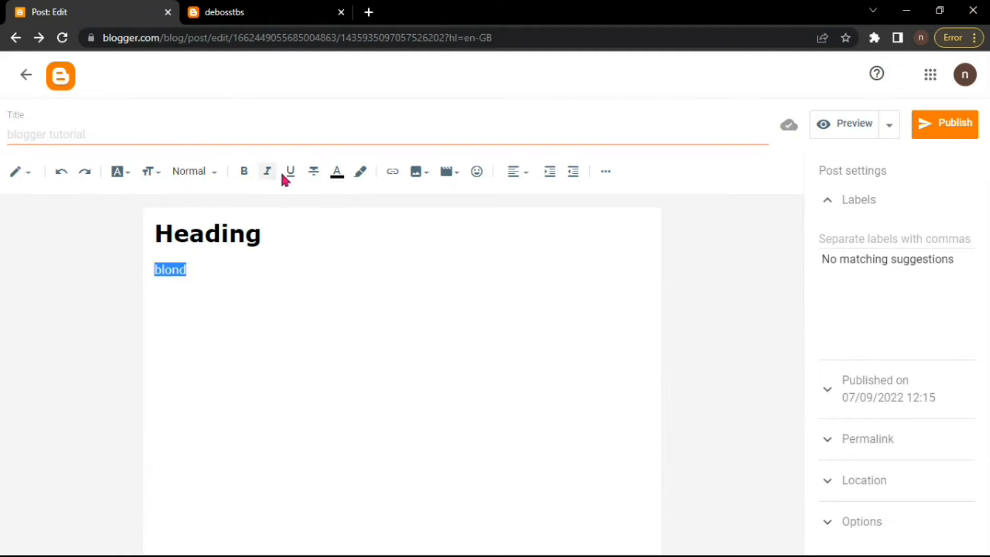
pyautogui.click(312, 172)
pyautogui.click(155, 330)
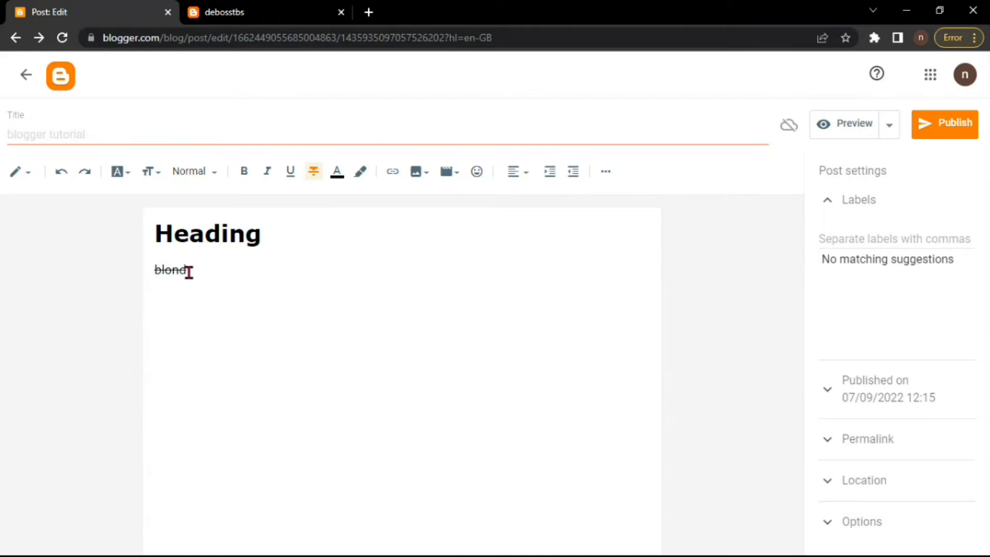
# Add a line below blond containing the word colour
pyautogui.press('Return')
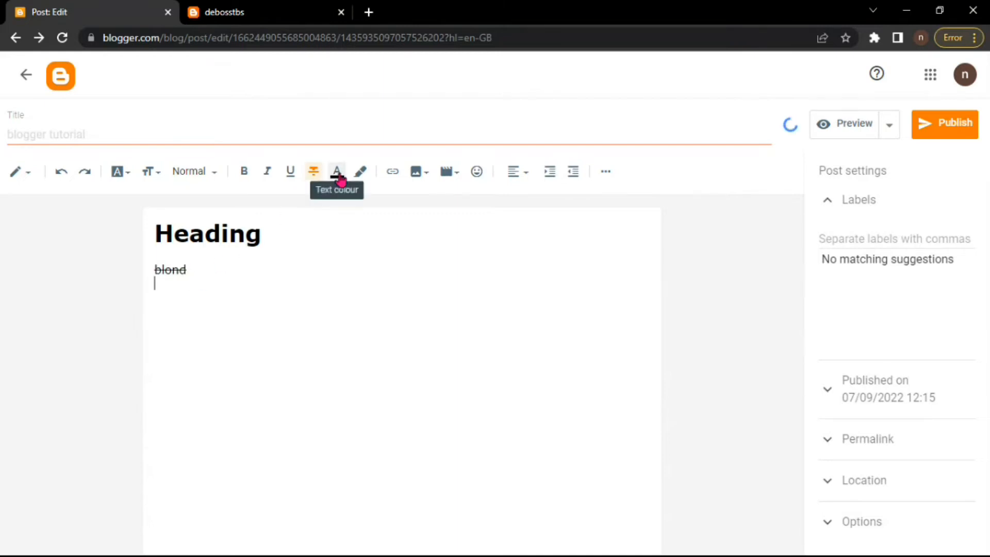
pyautogui.moveTo(230, 266); pyautogui.dragTo(158, 269)
pyautogui.click(198, 300)
pyautogui.write('col')
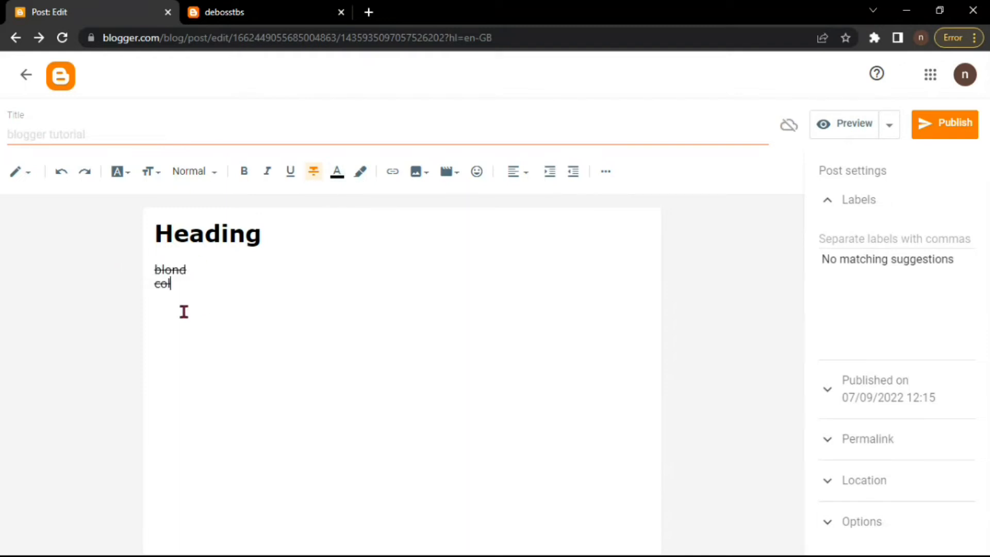
pyautogui.write('our')
# Change the spelling of colour to the suggested color, and undo the replacement
pyautogui.moveTo(192, 283); pyautogui.dragTo(124, 284)
pyautogui.rightClick(154, 281)
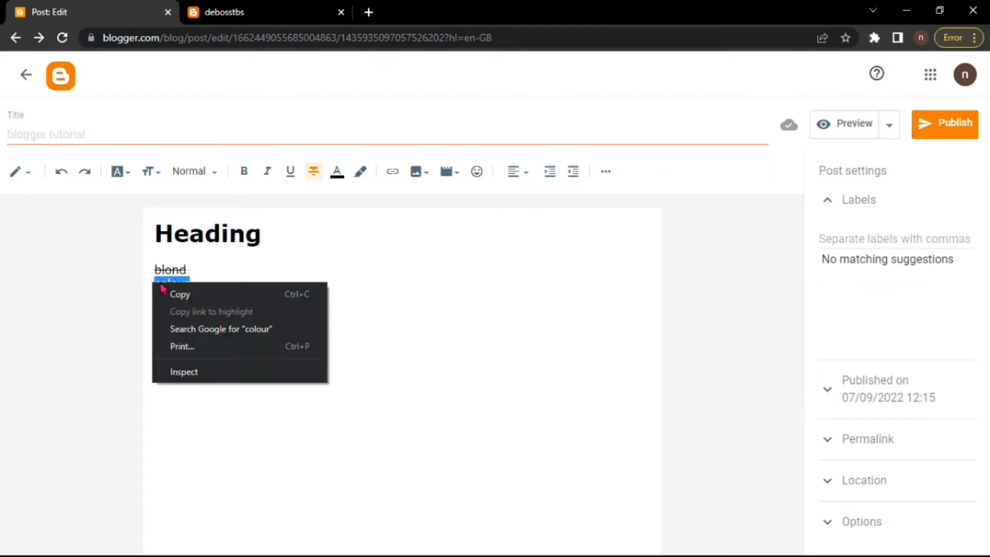
pyautogui.click(137, 280)
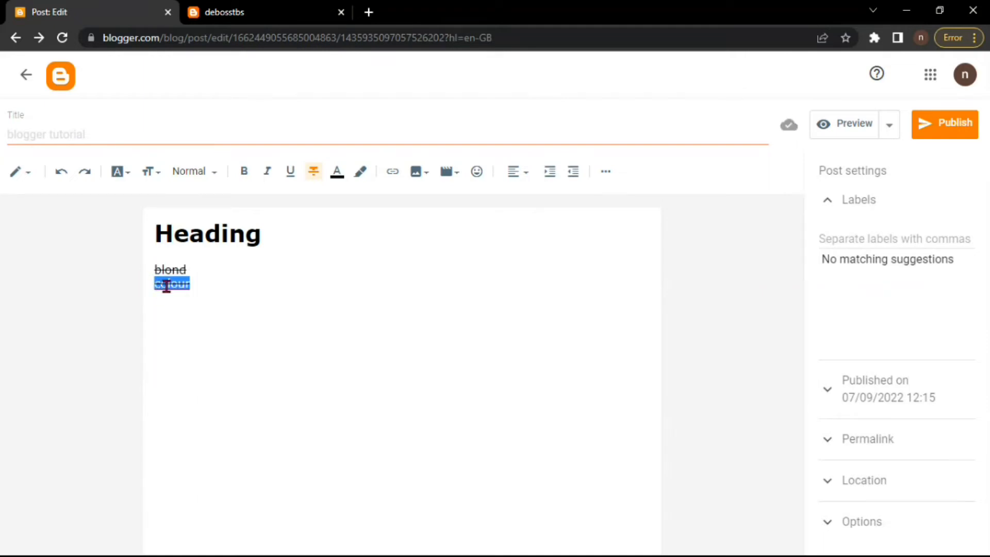
pyautogui.rightClick(169, 291)
pyautogui.click(181, 298)
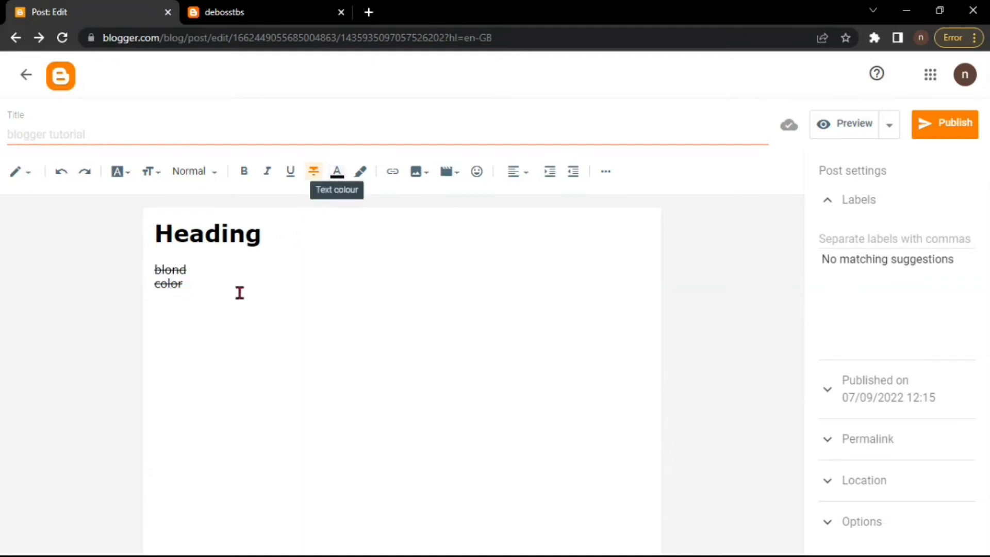
pyautogui.hotkey('ctrl', 'z')
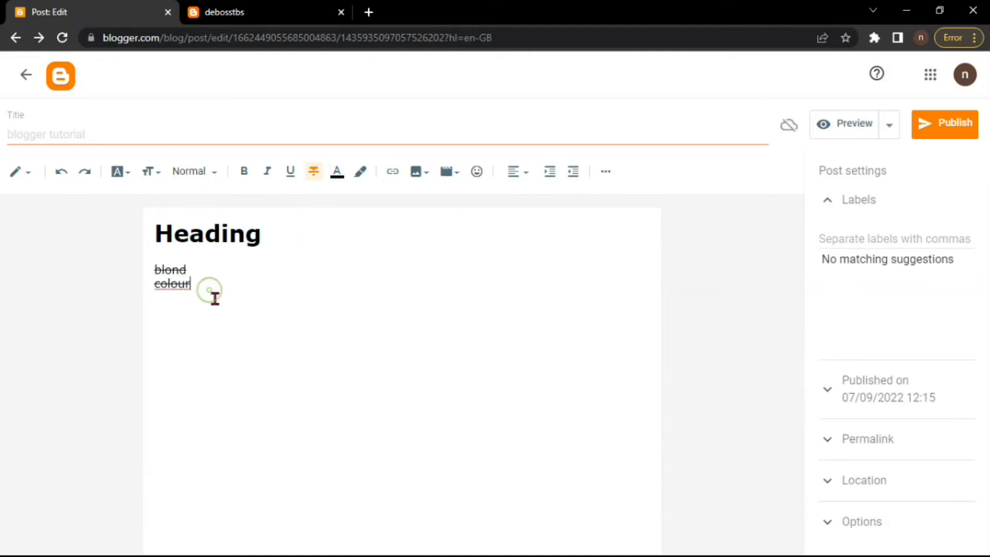
# Remove the strikethrough from the word colour and set its text colour to red
pyautogui.moveTo(158, 288); pyautogui.dragTo(139, 286)
pyautogui.click(313, 171)
pyautogui.click(230, 332)
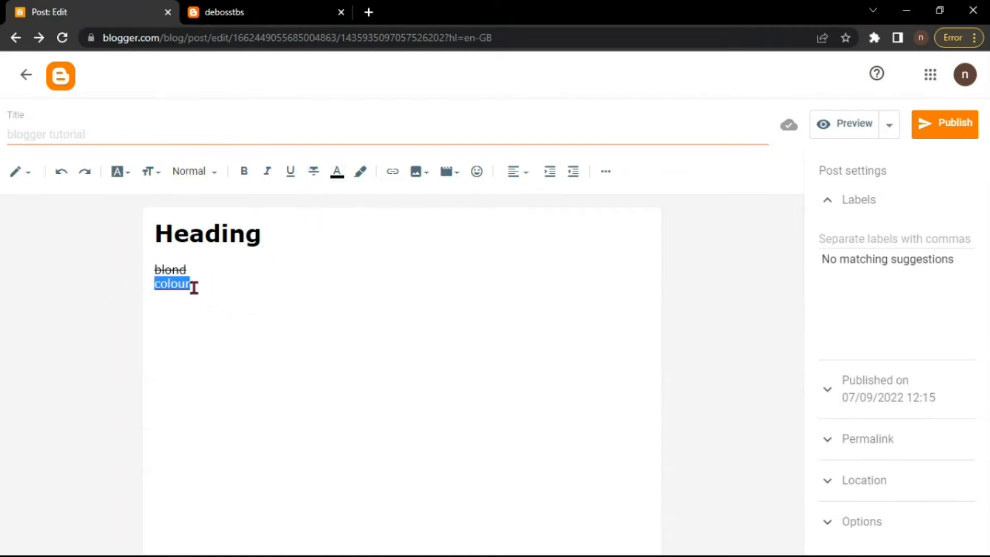
pyautogui.click(340, 178)
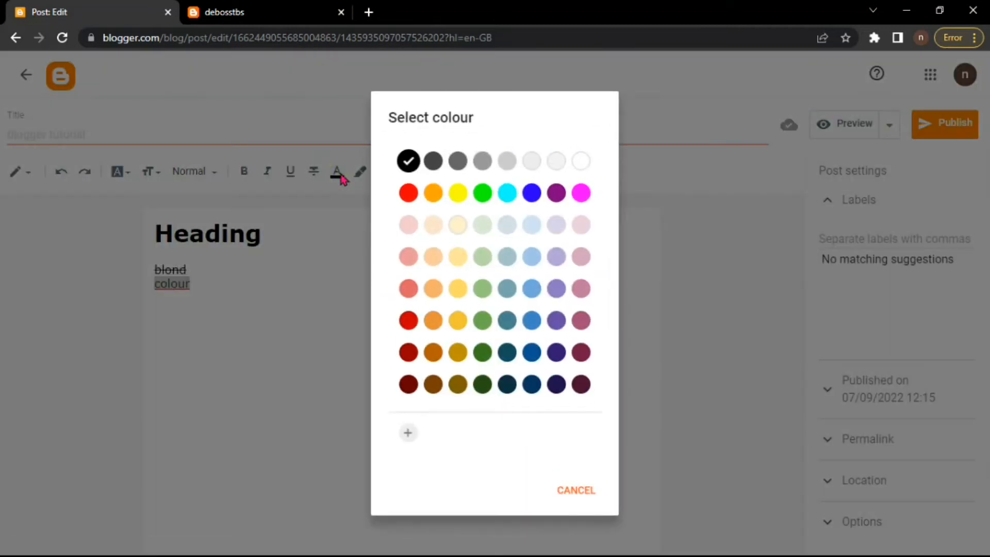
pyautogui.click(409, 194)
pyautogui.click(206, 283)
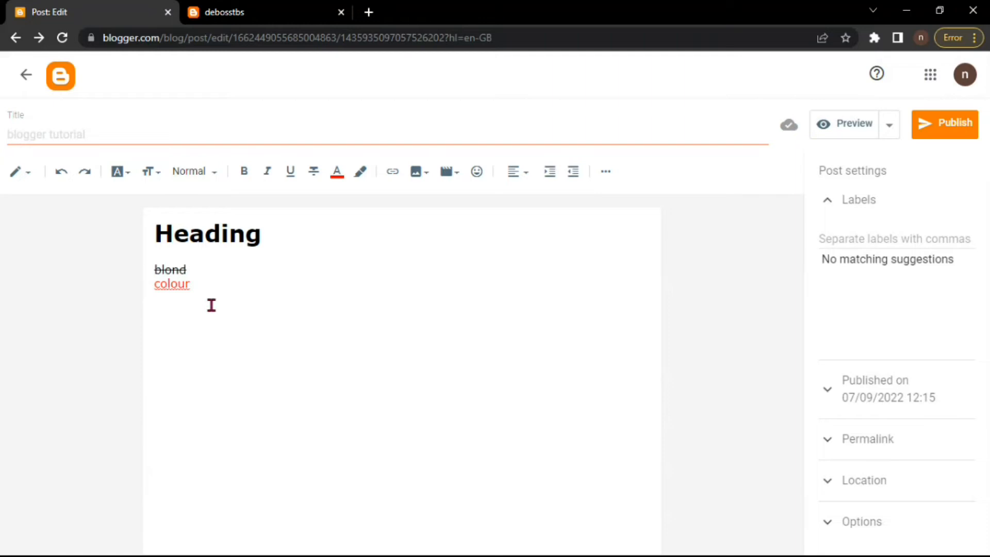
# Add a line below the red word colour containing the text b colour
pyautogui.press('Return')
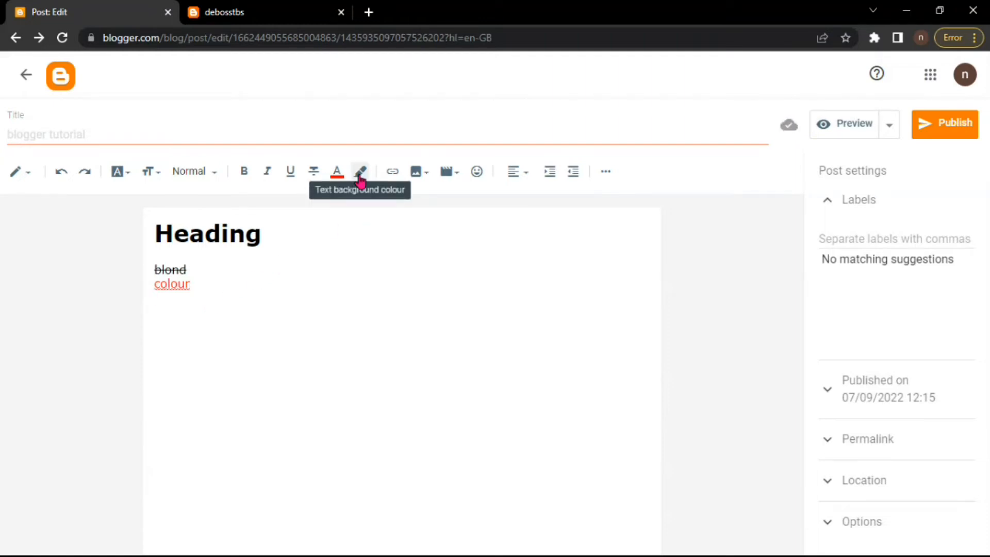
pyautogui.moveTo(194, 288); pyautogui.dragTo(94, 285)
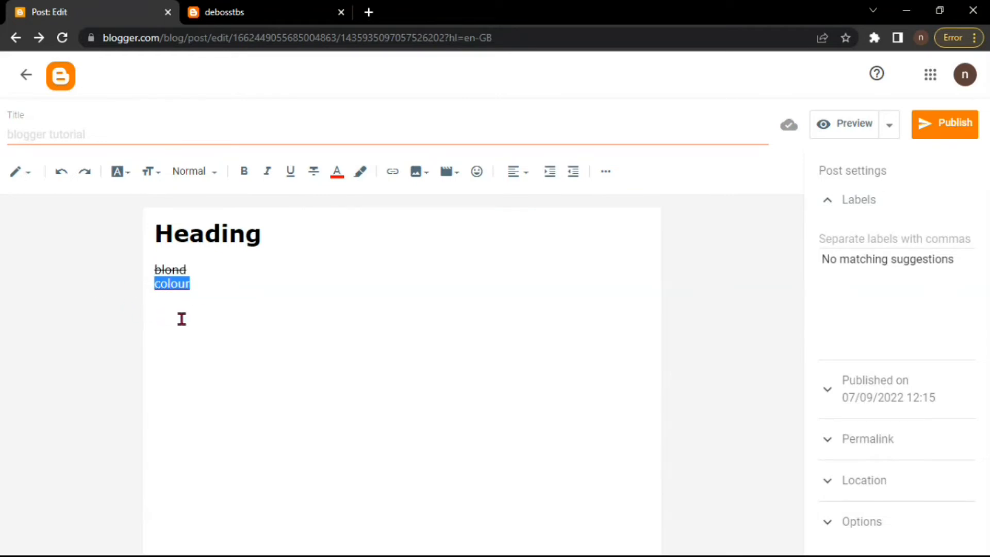
pyautogui.click(211, 280)
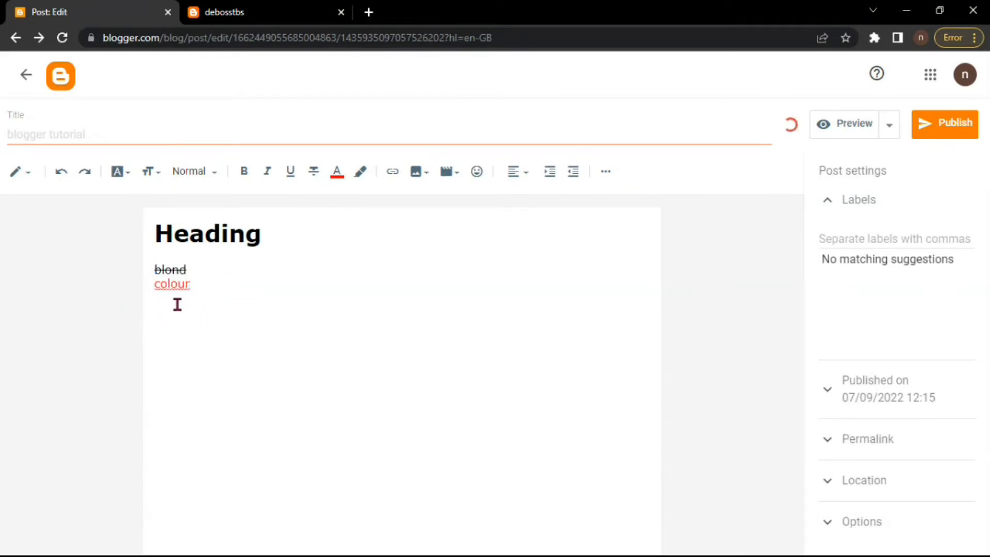
pyautogui.press('Return')
pyautogui.write('b colour')
# Set the text colour of b colour to black and its text background colour to red
pyautogui.moveTo(203, 300); pyautogui.dragTo(139, 298)
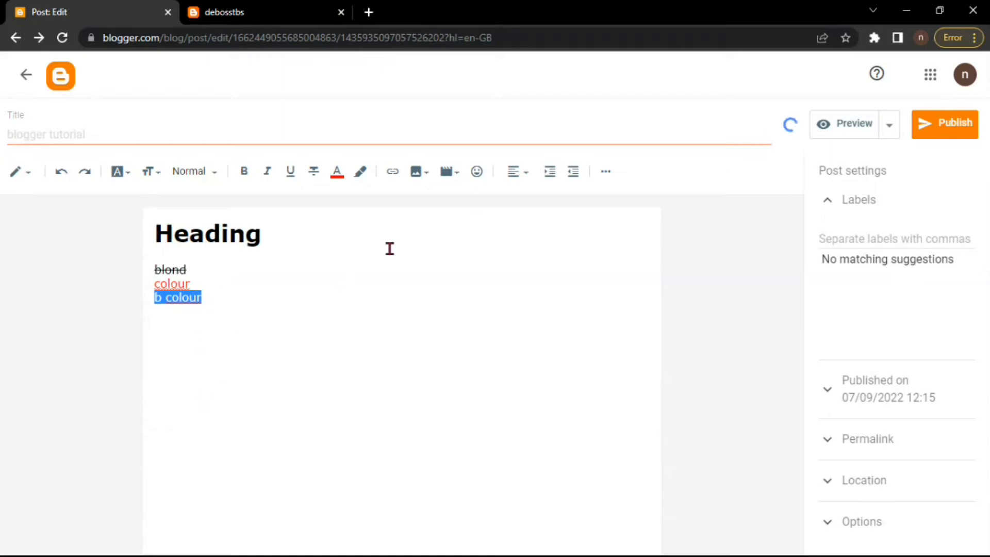
pyautogui.click(341, 178)
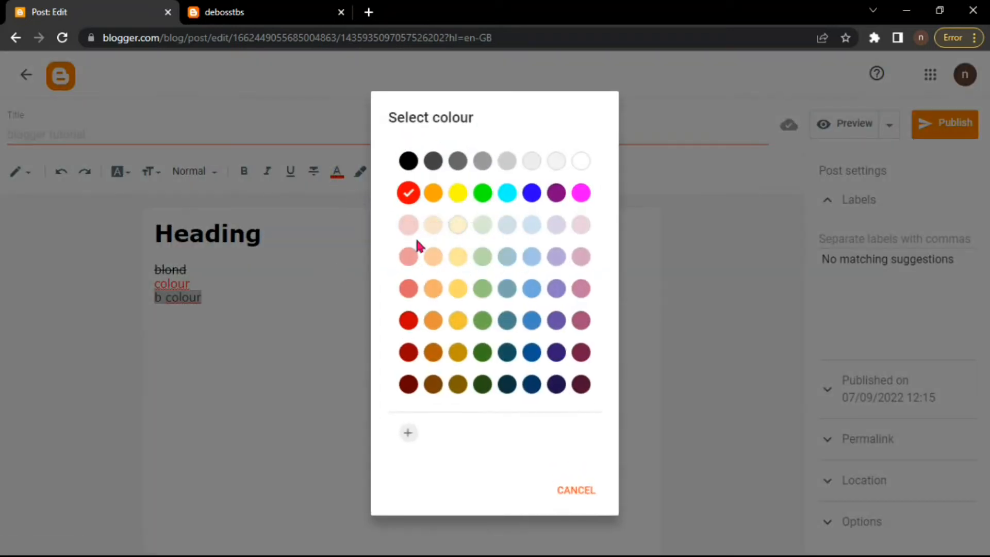
pyautogui.click(401, 163)
pyautogui.click(361, 172)
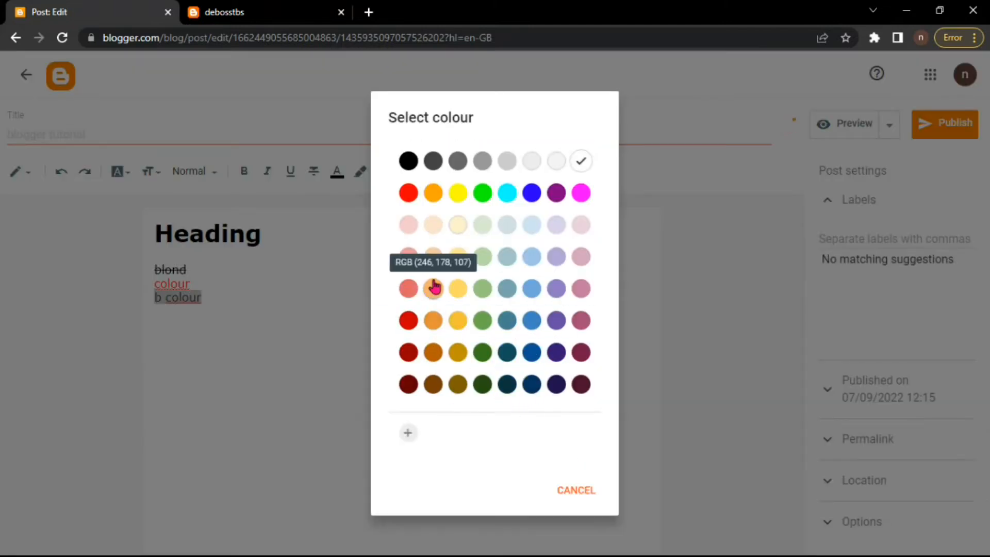
pyautogui.click(408, 196)
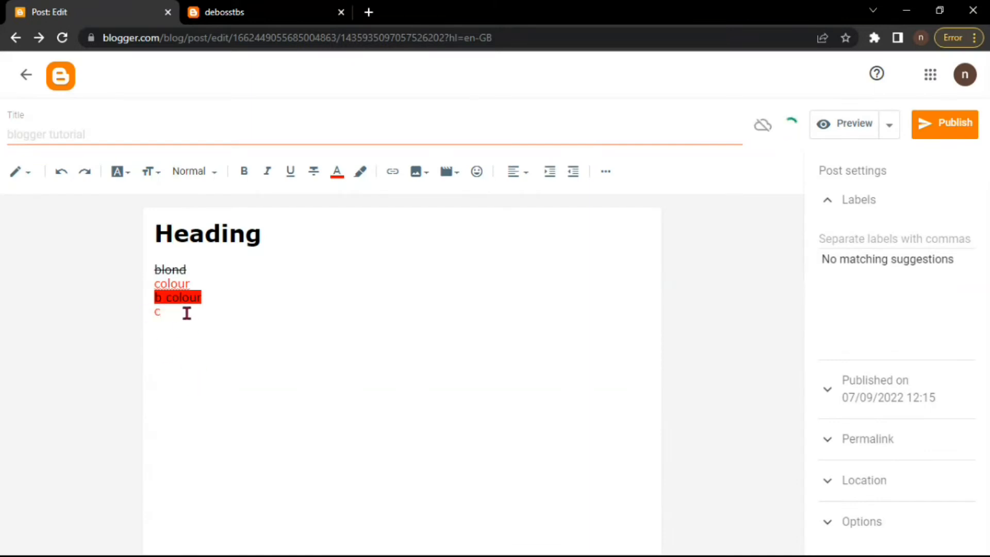
# Enter the word link on the line below b colour in place of the stray c
pyautogui.press('BackSpace')
pyautogui.doubleClick(163, 315)
pyautogui.click(198, 332)
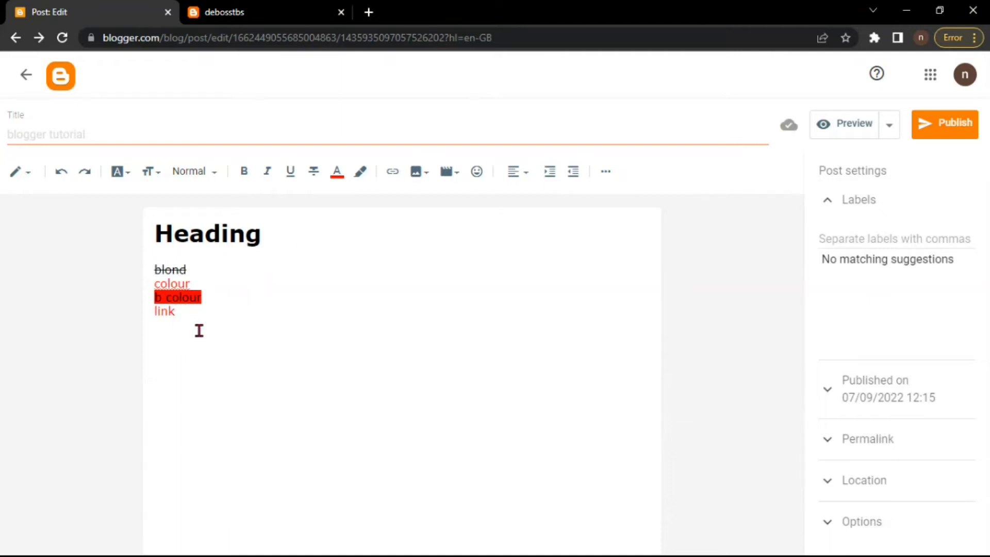
# Open the link settings for the word link in the post, ready to enter its address
pyautogui.moveTo(181, 312); pyautogui.dragTo(131, 322)
pyautogui.click(180, 320)
pyautogui.click(393, 172)
pyautogui.click(416, 241)
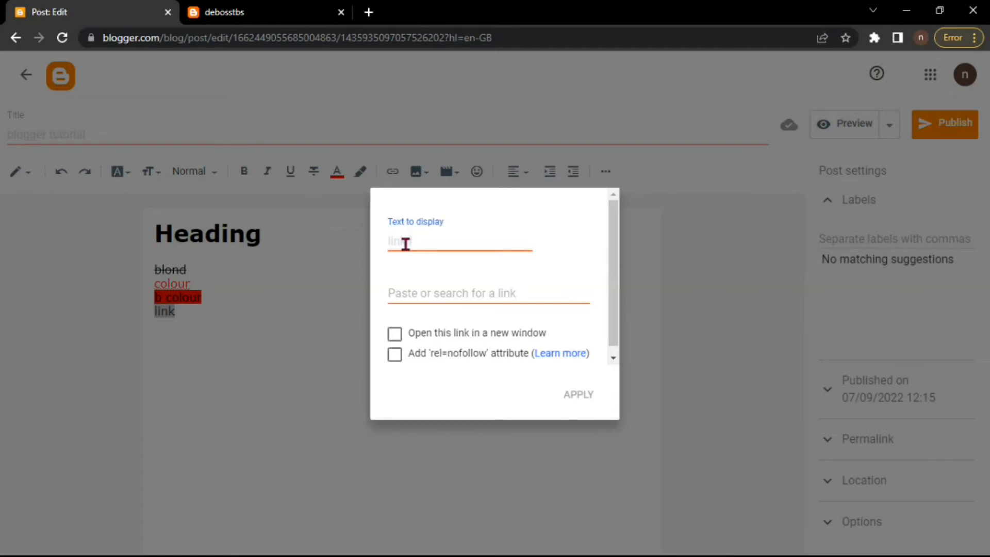
pyautogui.click(481, 293)
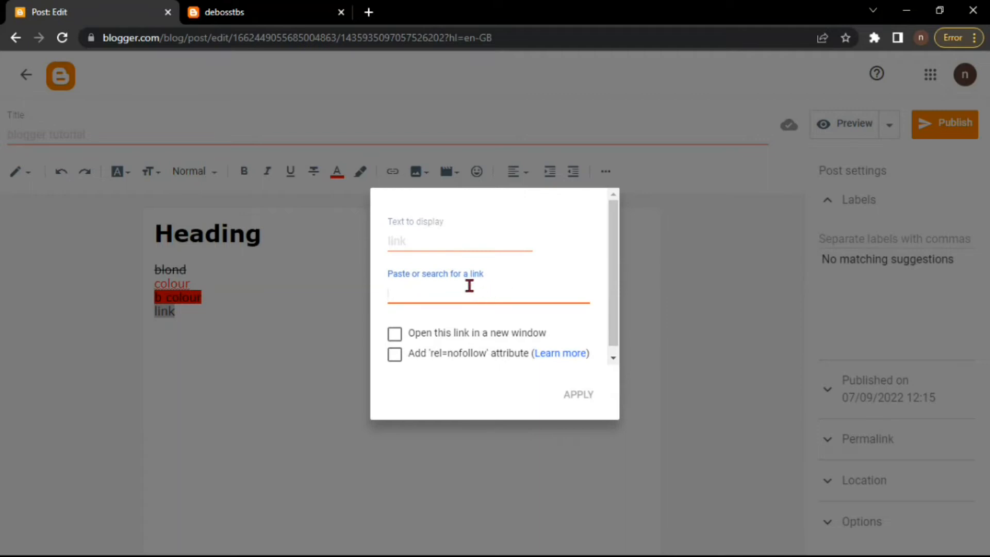
# Enter the address youtube.com/debosstbs in a new browser tab and copy it without loading the page
pyautogui.click(369, 12)
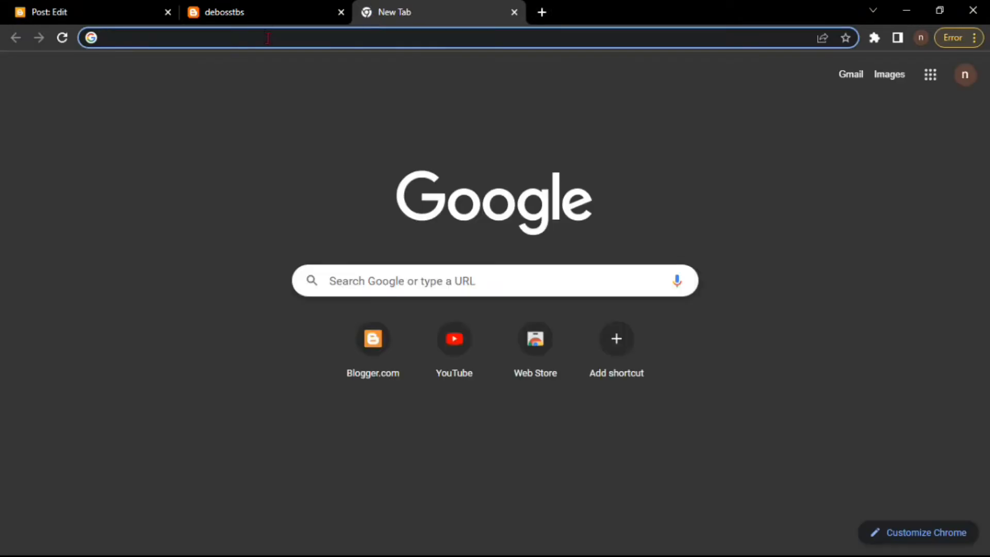
pyautogui.write('youtube.com')
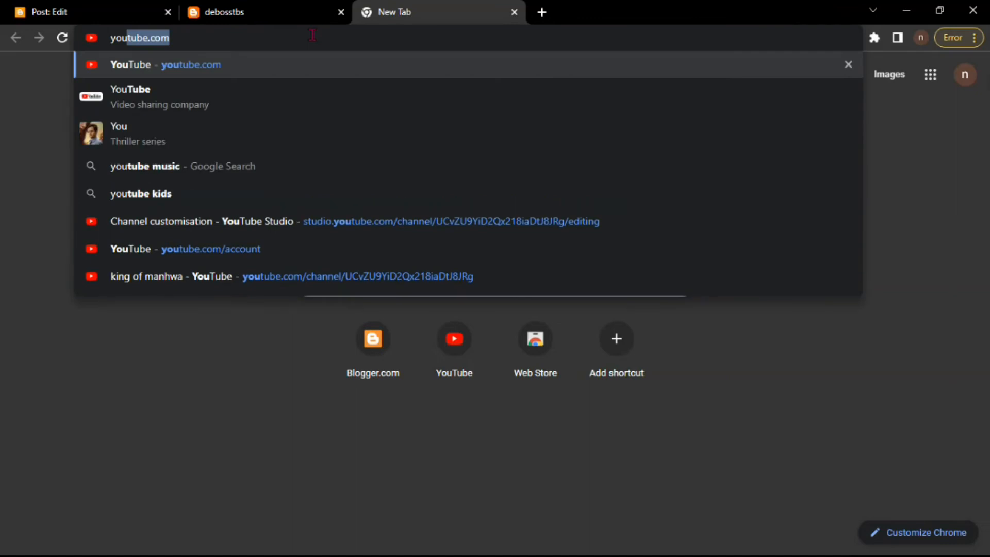
pyautogui.press('Right')
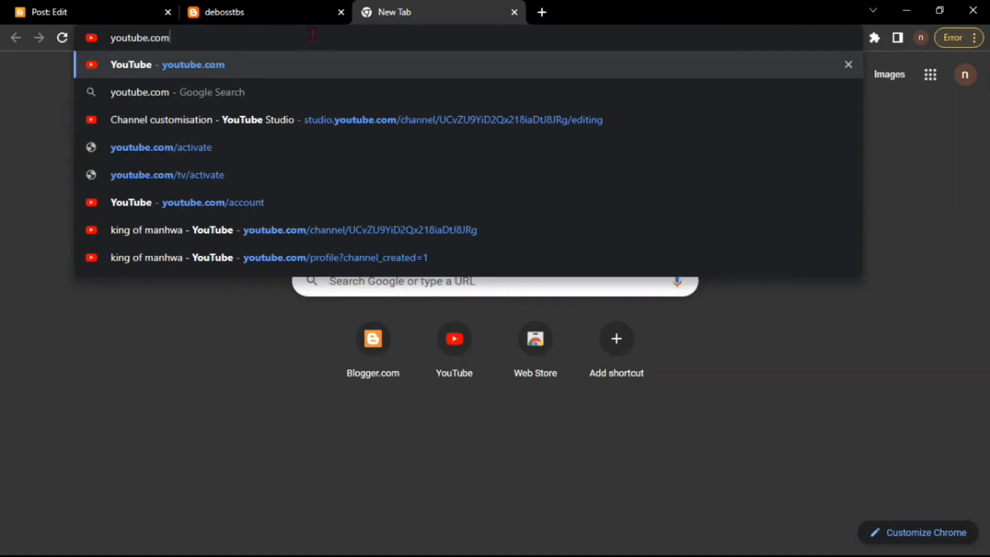
pyautogui.write('/deb')
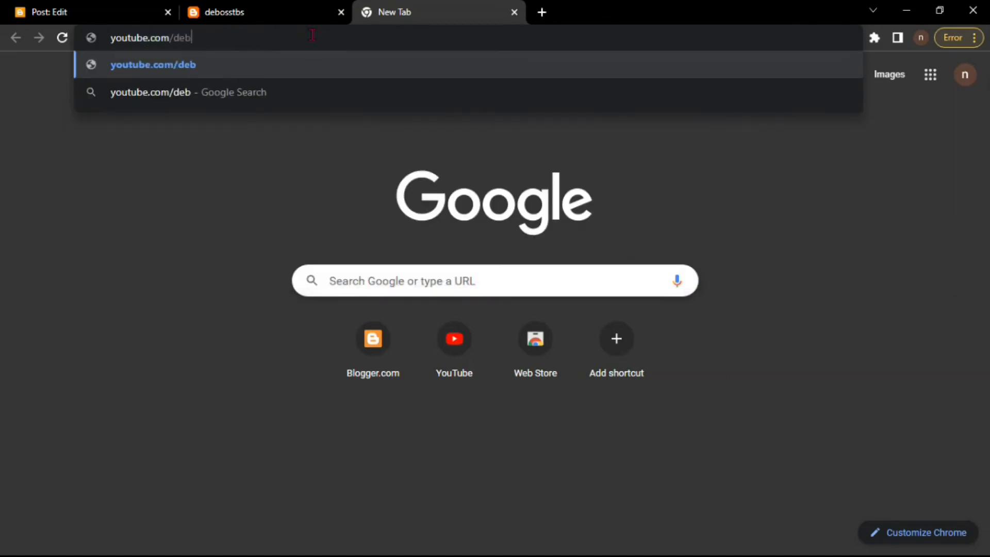
pyautogui.write('osstbs')
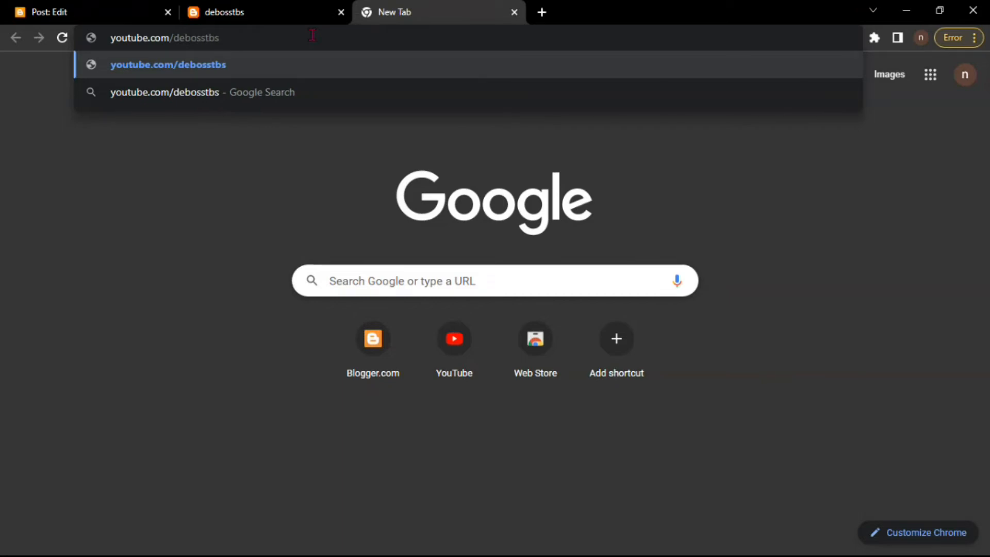
pyautogui.moveTo(169, 37); pyautogui.dragTo(139, 44)
pyautogui.rightClick(139, 45)
pyautogui.click(200, 120)
# Return to the post and link the word link to the copied address, set to open in a new window
pyautogui.click(250, 8)
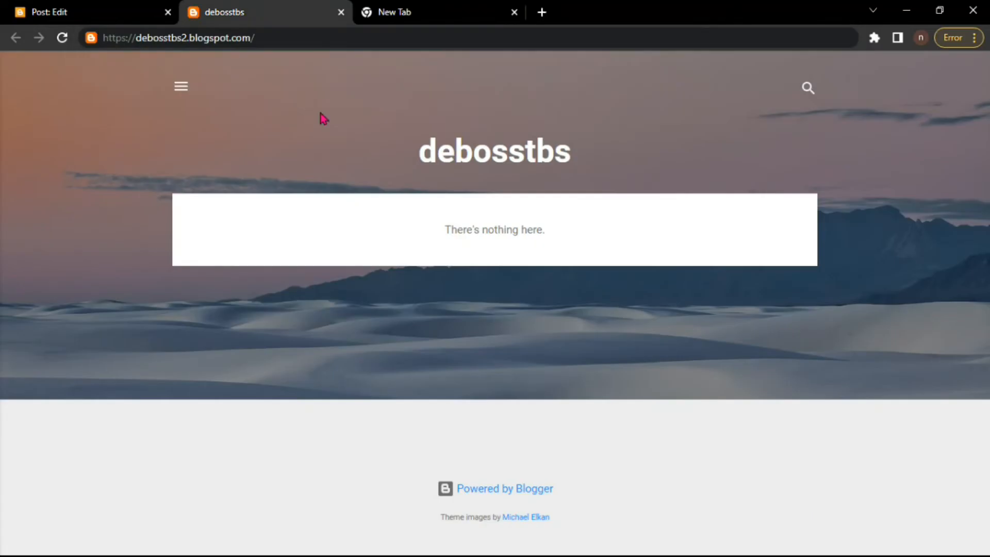
pyautogui.click(135, 11)
pyautogui.rightClick(438, 291)
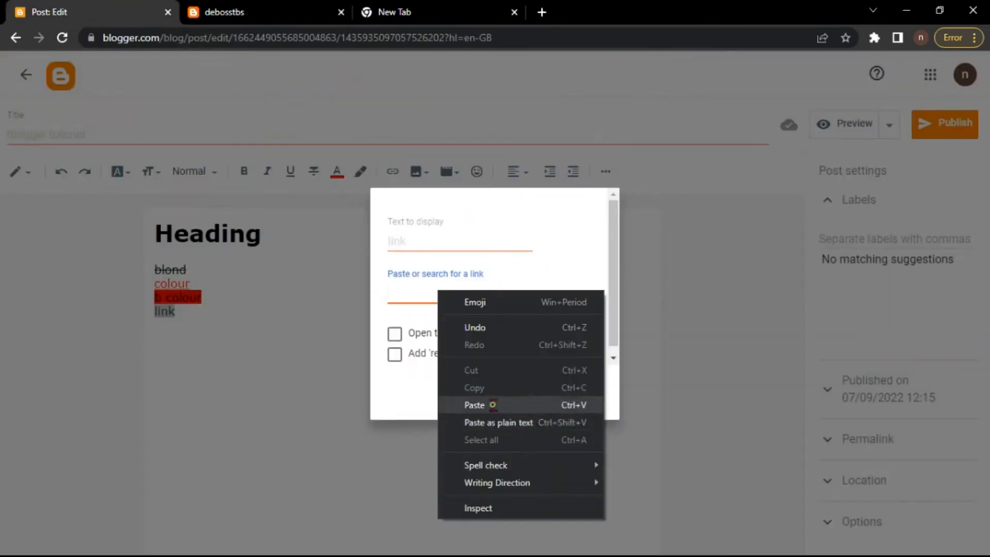
pyautogui.click(495, 407)
pyautogui.click(395, 334)
pyautogui.click(567, 401)
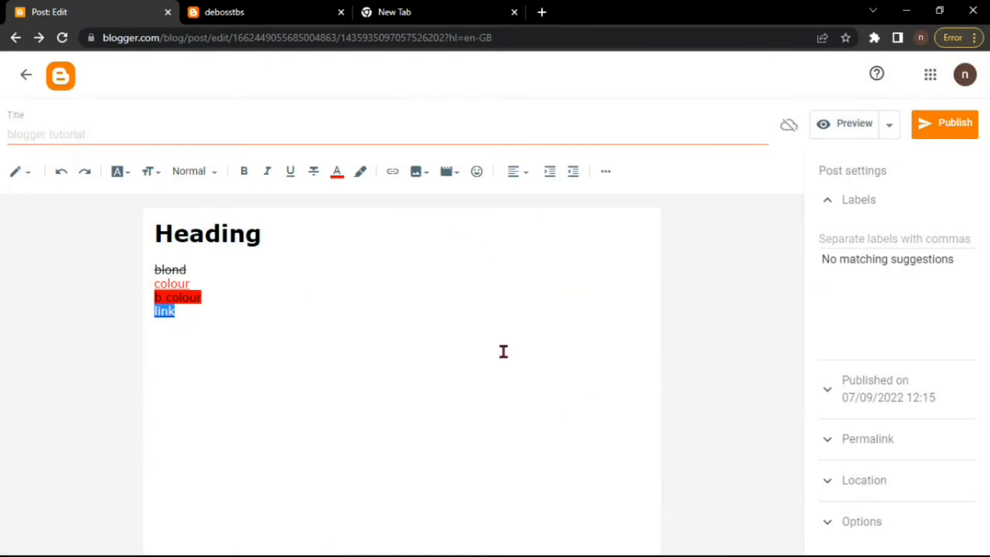
pyautogui.click(184, 320)
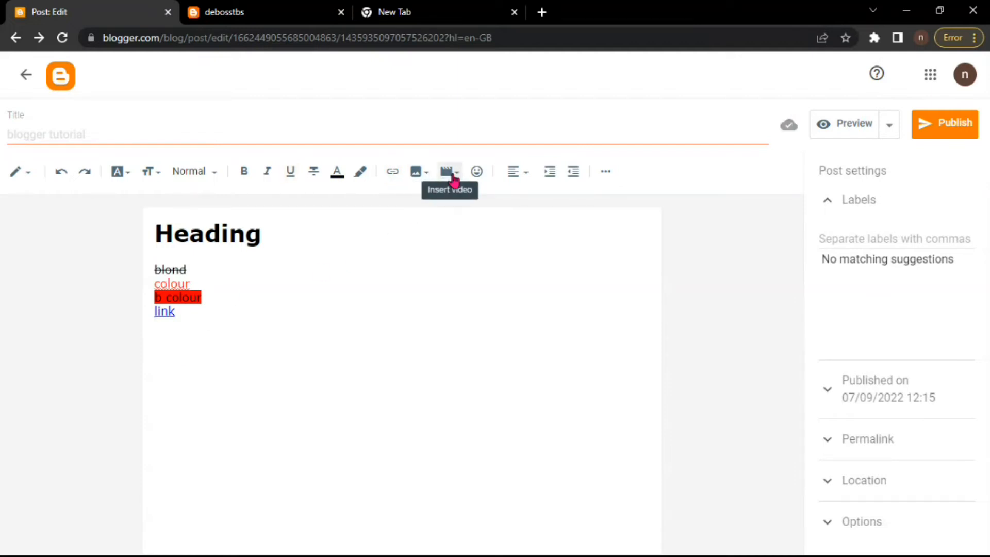
# Upload the king image from the DOWNLOADS folder on the DEBOSSTBS (D:) drive and insert it below the word link
pyautogui.click(422, 173)
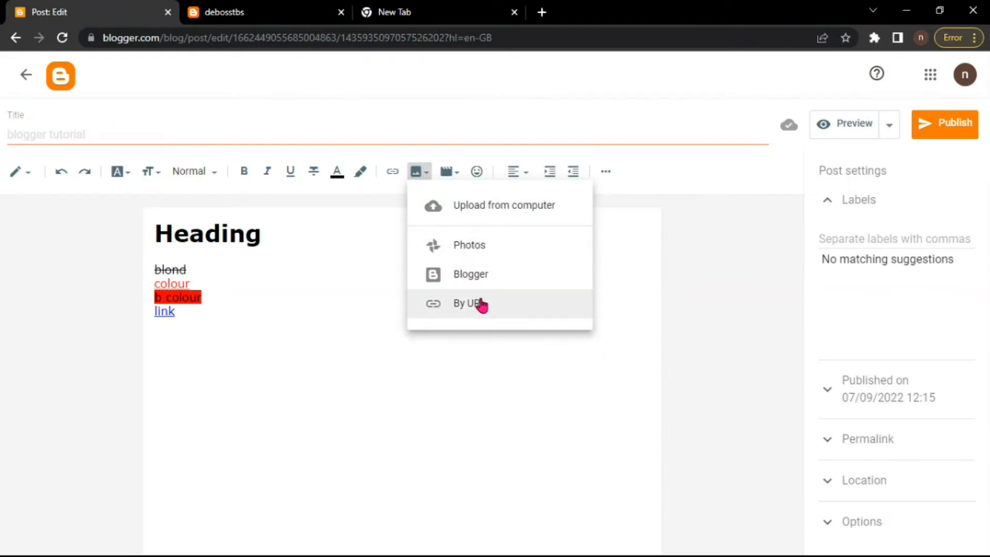
pyautogui.click(493, 214)
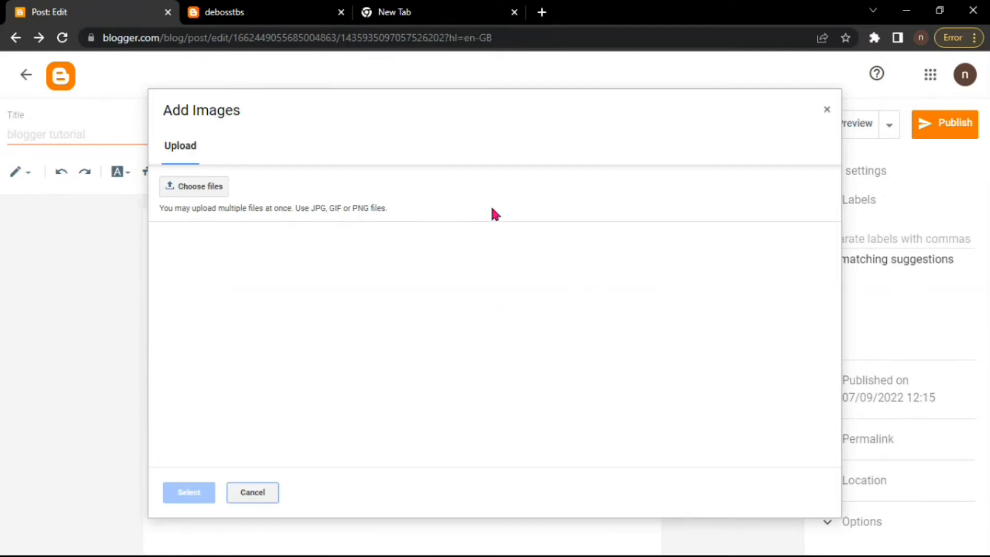
pyautogui.click(206, 192)
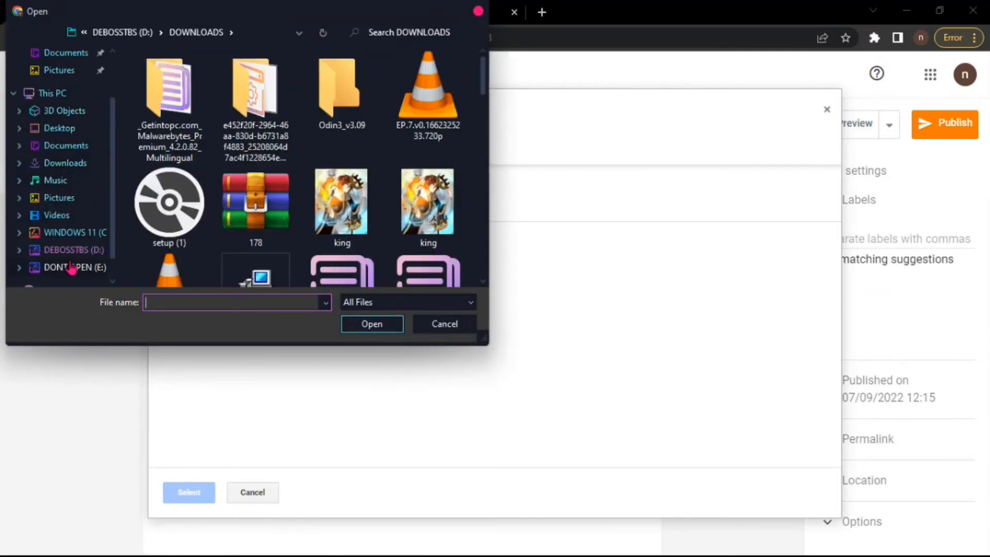
pyautogui.click(72, 267)
pyautogui.click(72, 250)
pyautogui.doubleClick(177, 78)
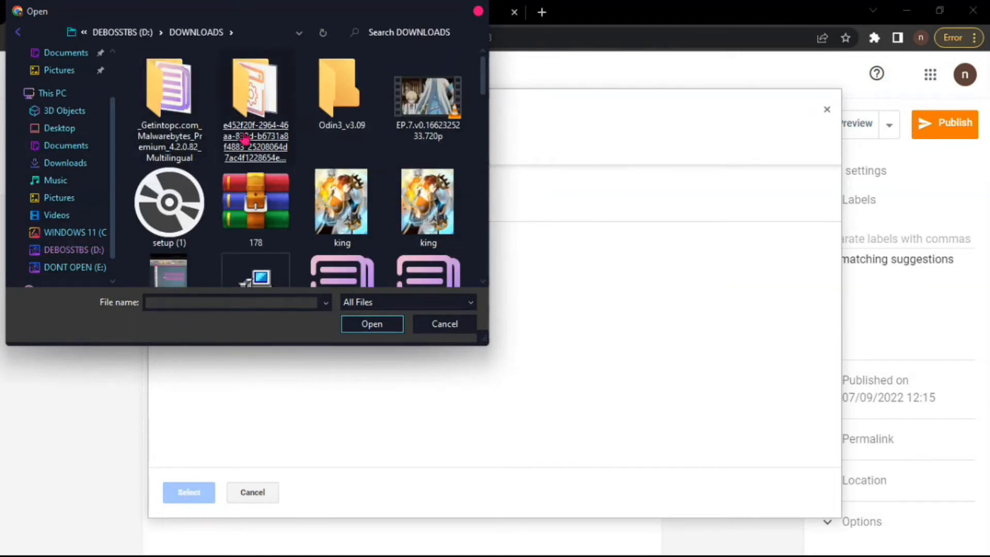
pyautogui.scroll(-1, 243, 173)
pyautogui.doubleClick(339, 133)
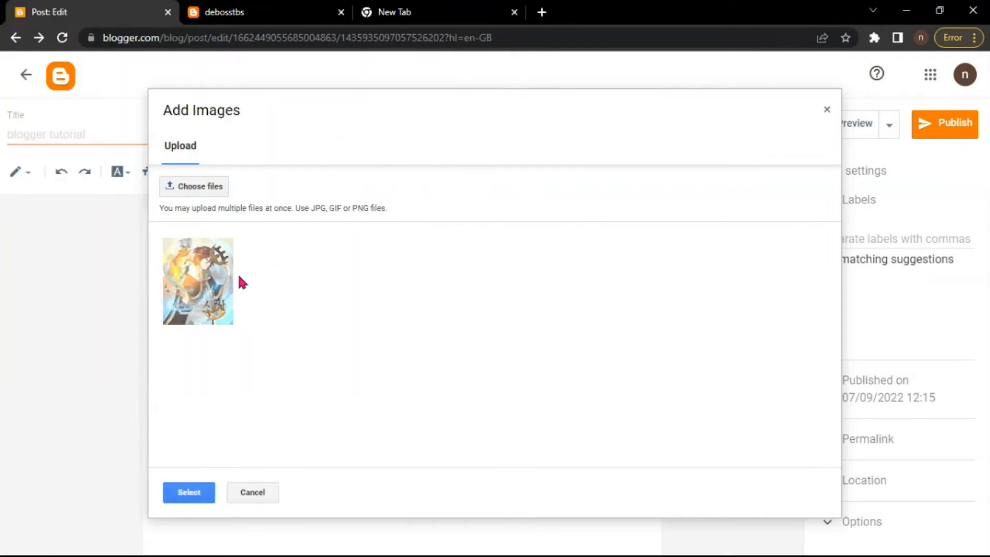
pyautogui.click(211, 289)
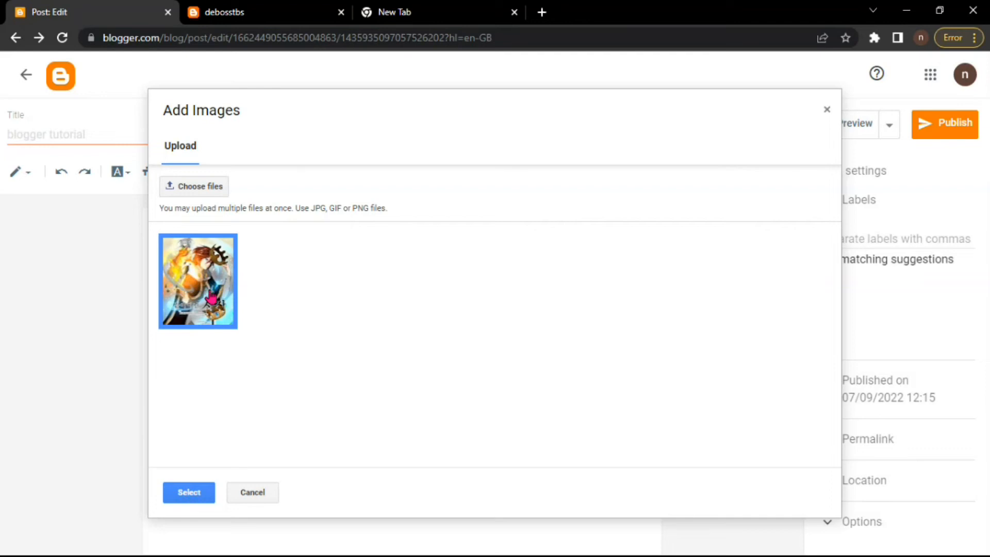
pyautogui.click(191, 499)
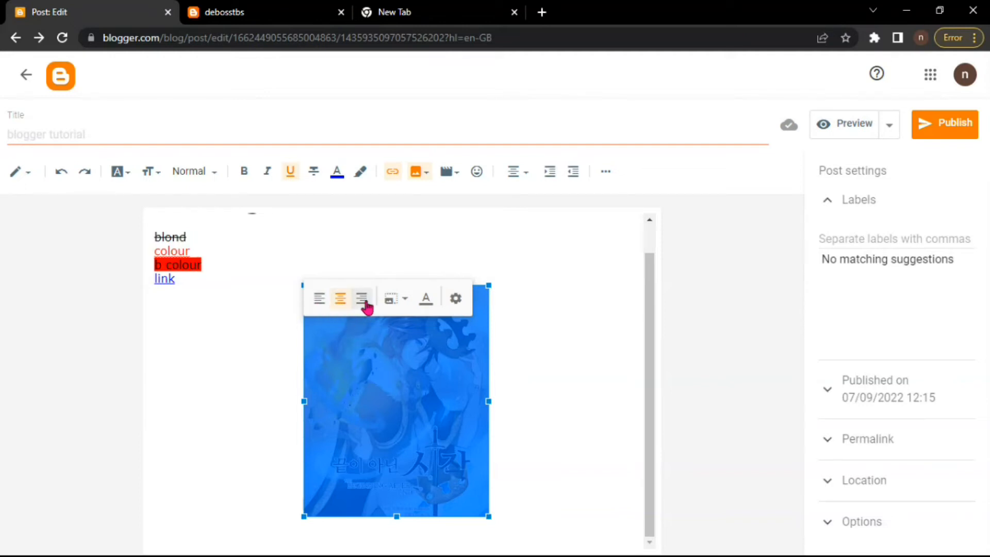
# Left-align the inserted image and add a blank line below it
pyautogui.click(321, 299)
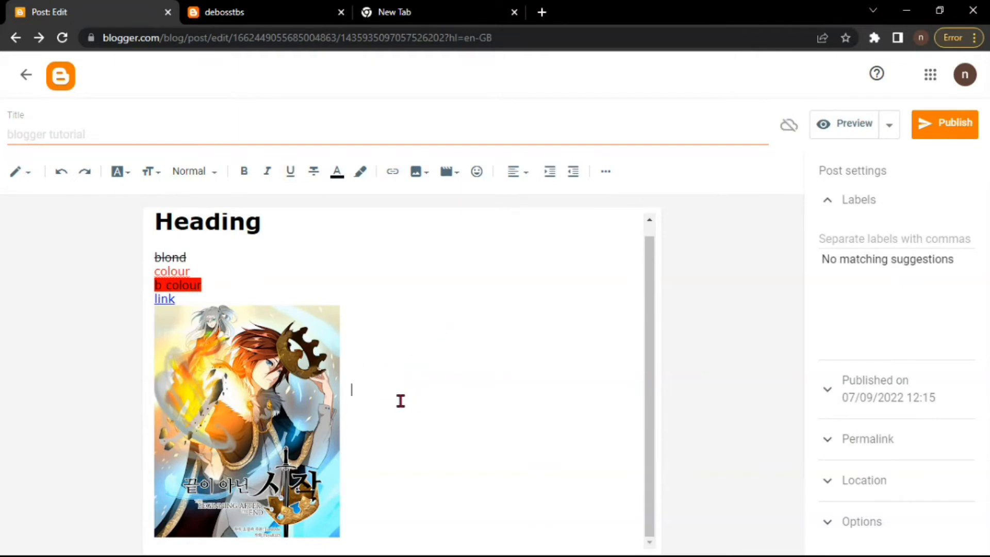
pyautogui.press('Return')
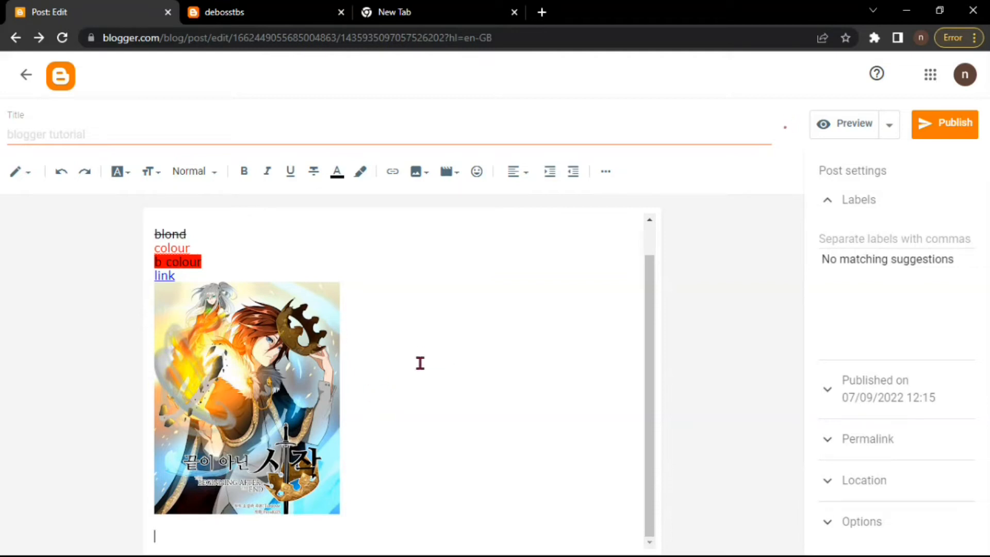
pyautogui.click(291, 392)
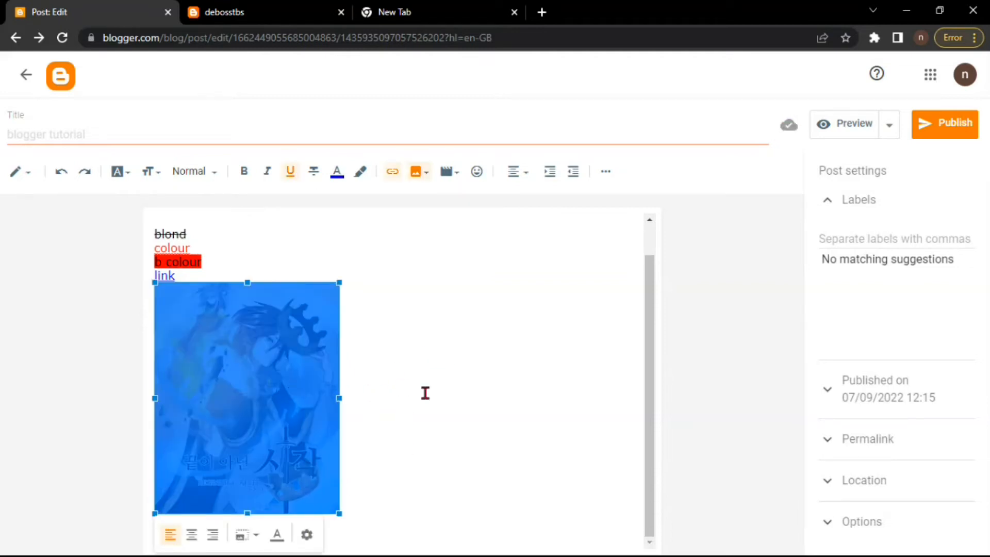
pyautogui.click(451, 398)
# Review the image's alt text, title text and size options, and close them without changes
pyautogui.click(280, 436)
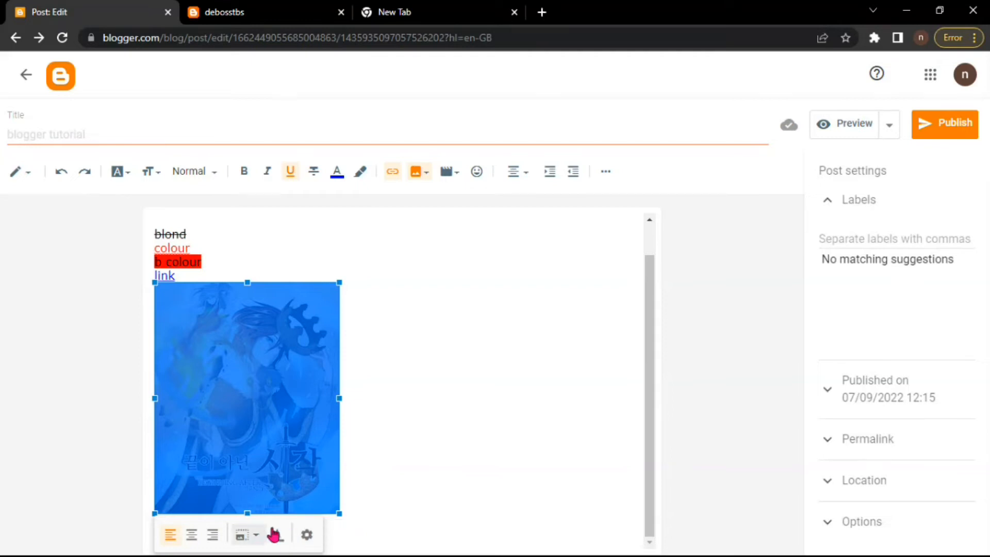
pyautogui.click(306, 536)
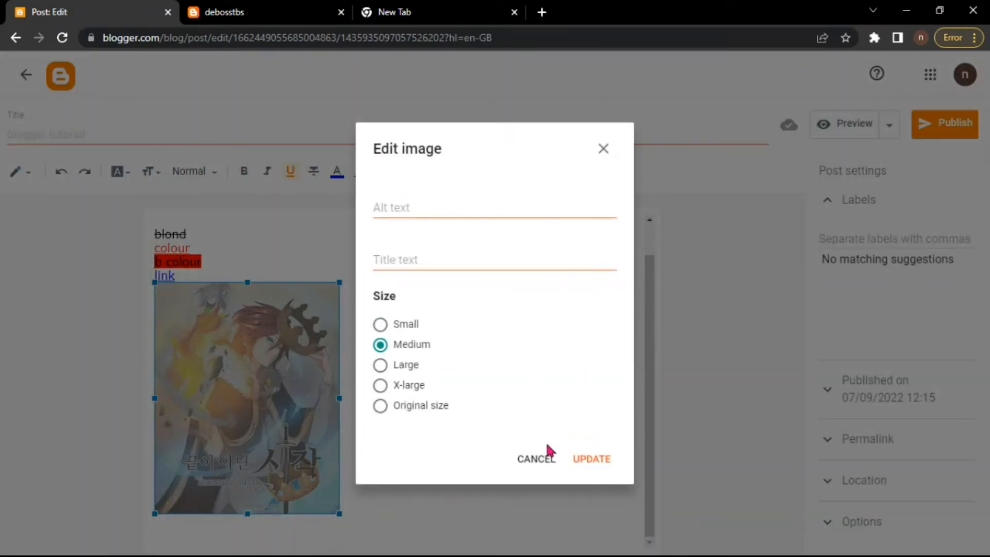
pyautogui.click(546, 460)
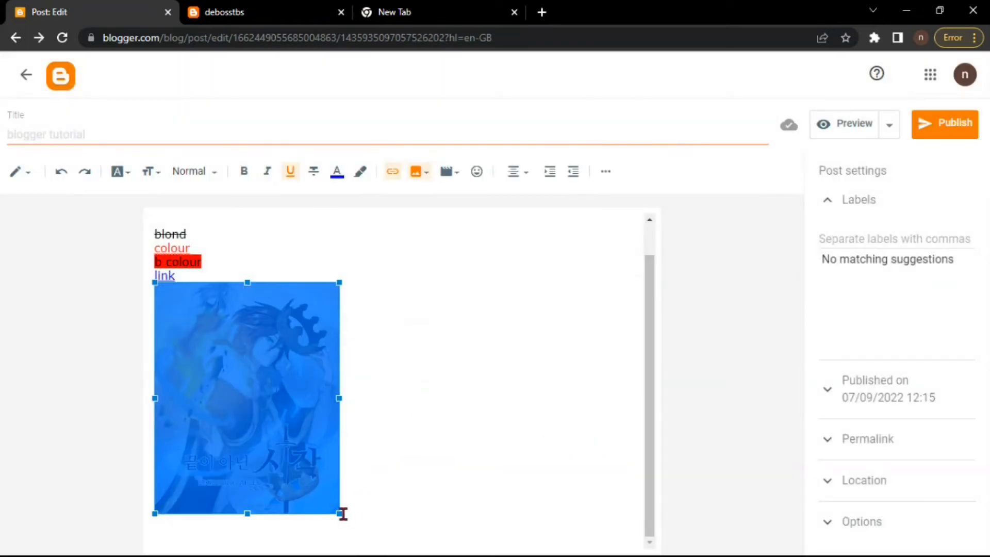
# Enlarge the image very slightly from its lower-right corner and deselect it
pyautogui.click(343, 515)
pyautogui.moveTo(336, 517); pyautogui.dragTo(337, 516)
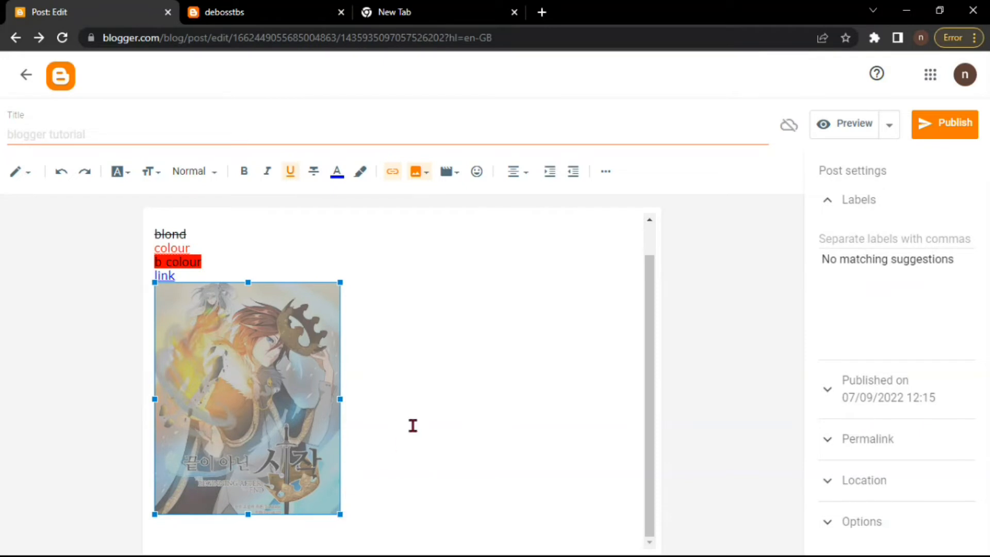
pyautogui.click(431, 459)
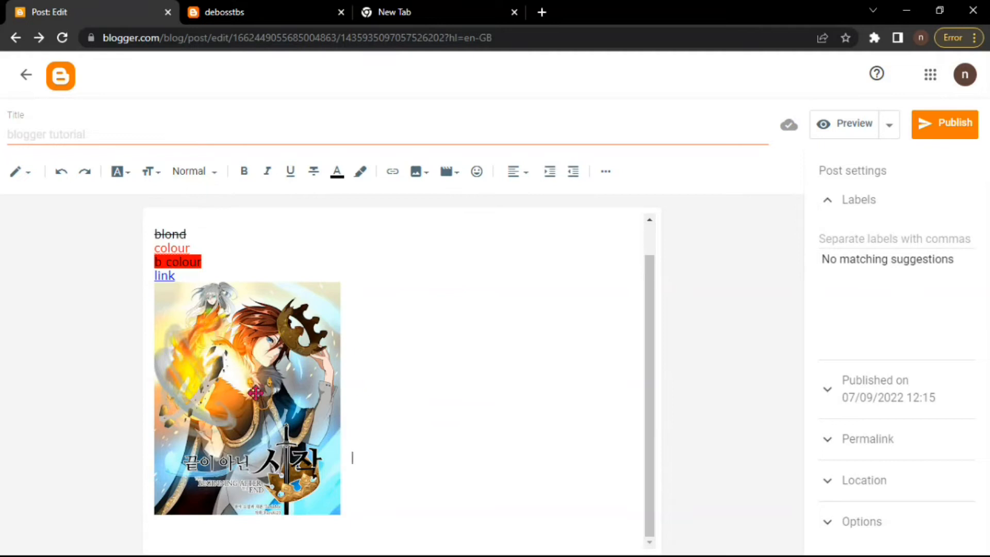
# Open the link settings of the image in the post and select its whole existing address for replacement
pyautogui.click(285, 388)
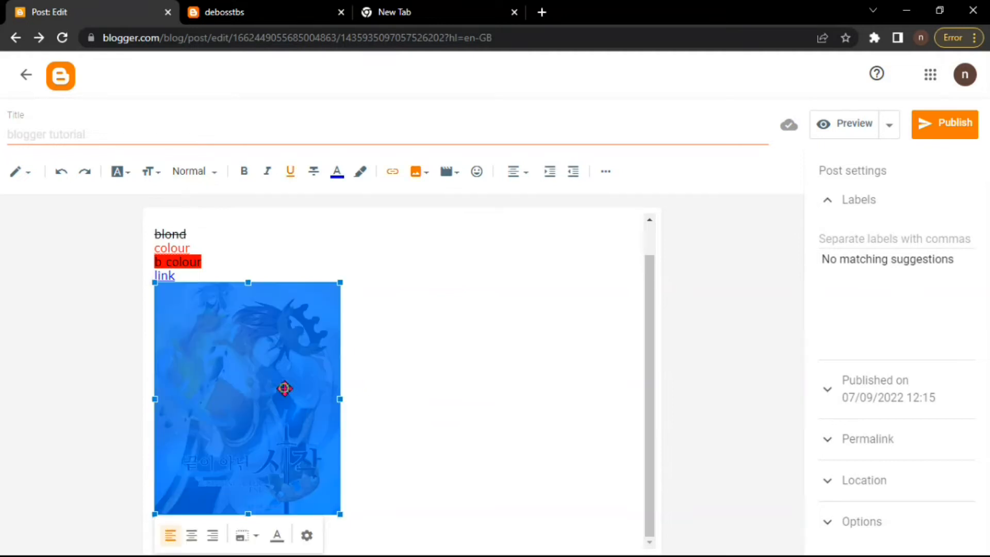
pyautogui.click(178, 276)
pyautogui.click(384, 398)
pyautogui.click(284, 438)
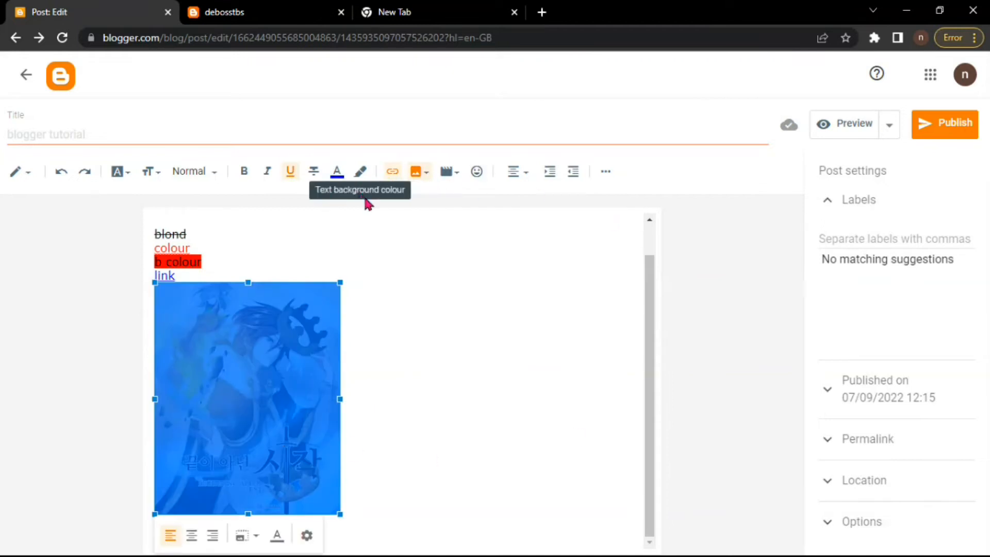
pyautogui.click(393, 172)
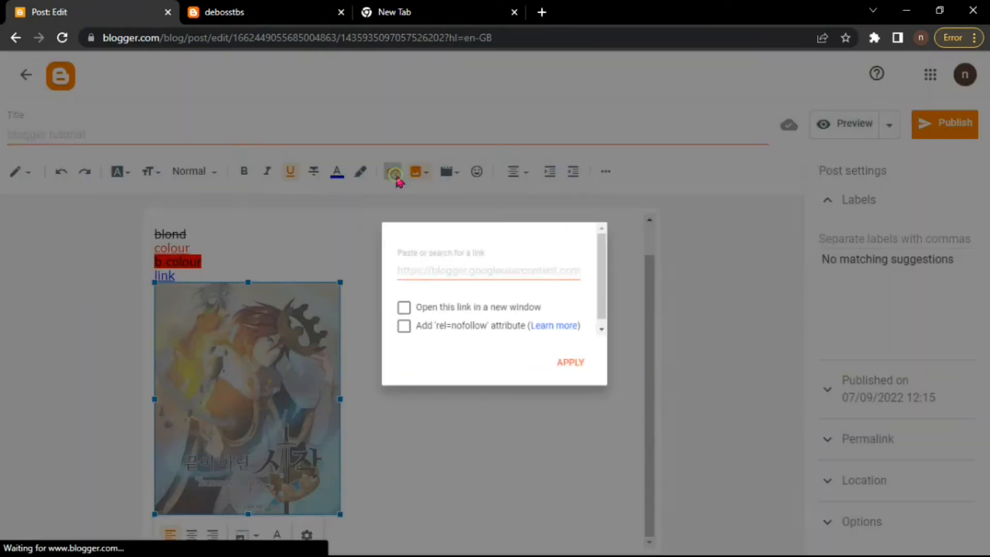
pyautogui.click(431, 269)
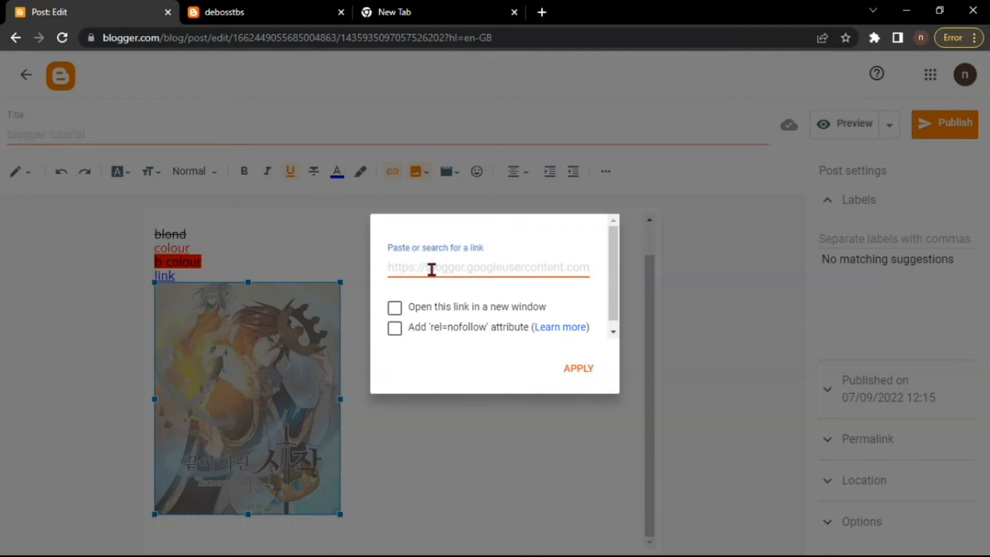
pyautogui.tripleClick(487, 267)
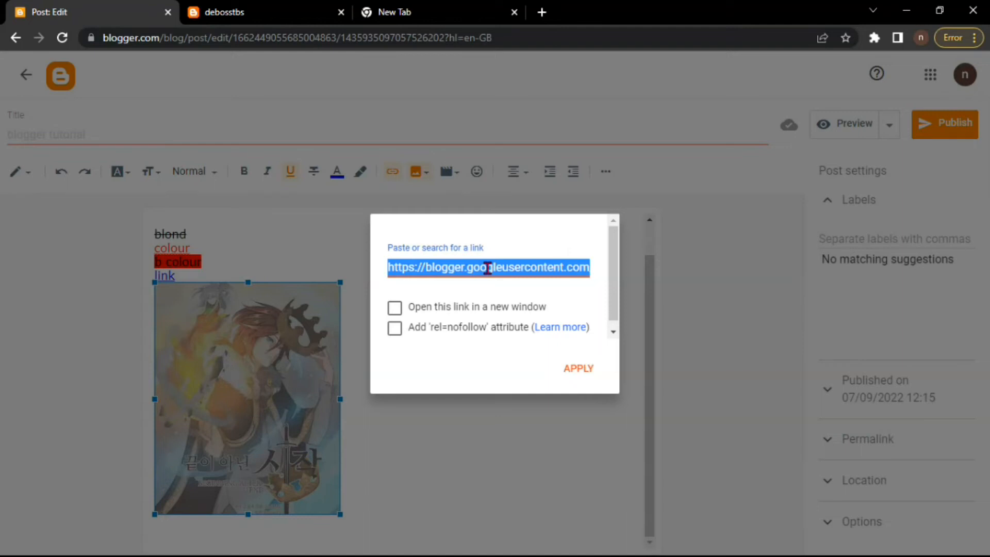
# Replace the image's link with youtube.com/debosstbs copied from the New Tab page, and set it to open in a new window
pyautogui.click(387, 12)
pyautogui.rightClick(192, 37)
pyautogui.click(252, 119)
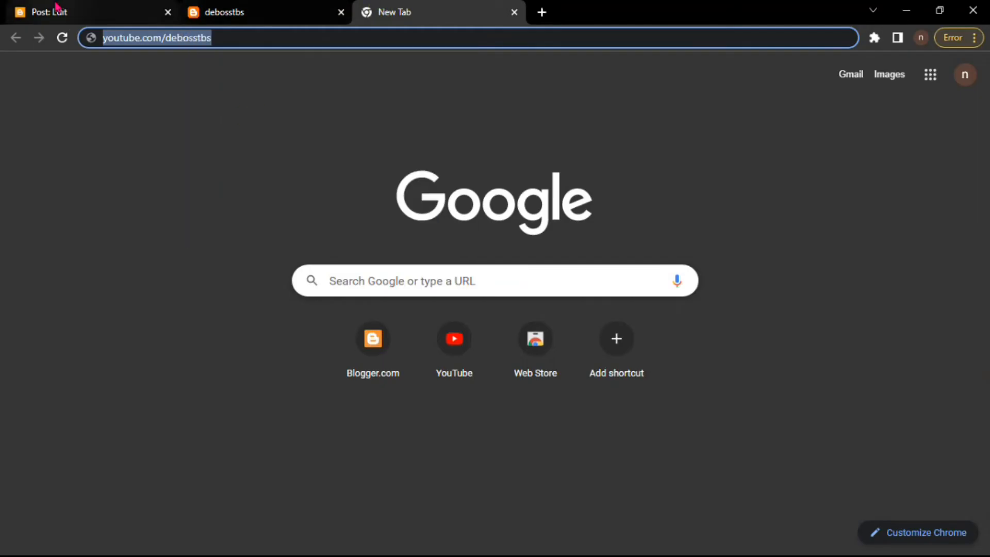
pyautogui.click(55, 9)
pyautogui.rightClick(445, 266)
pyautogui.click(488, 341)
pyautogui.click(394, 308)
pyautogui.click(579, 367)
pyautogui.click(447, 467)
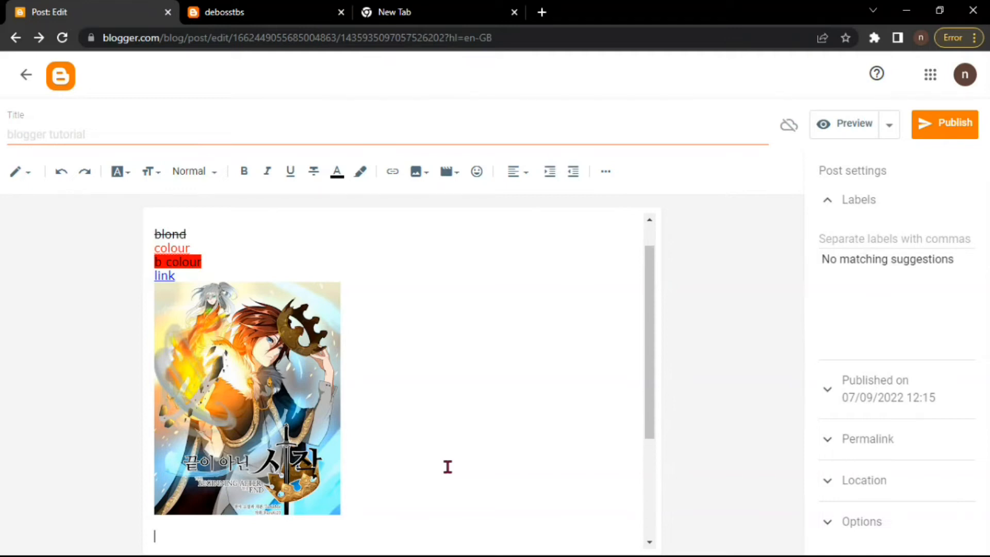
# Search YouTube for debosstbs and insert the video "how to get free rdp" below the image in the post
pyautogui.scroll(-3, 436, 339)
pyautogui.scroll(1, 436, 338)
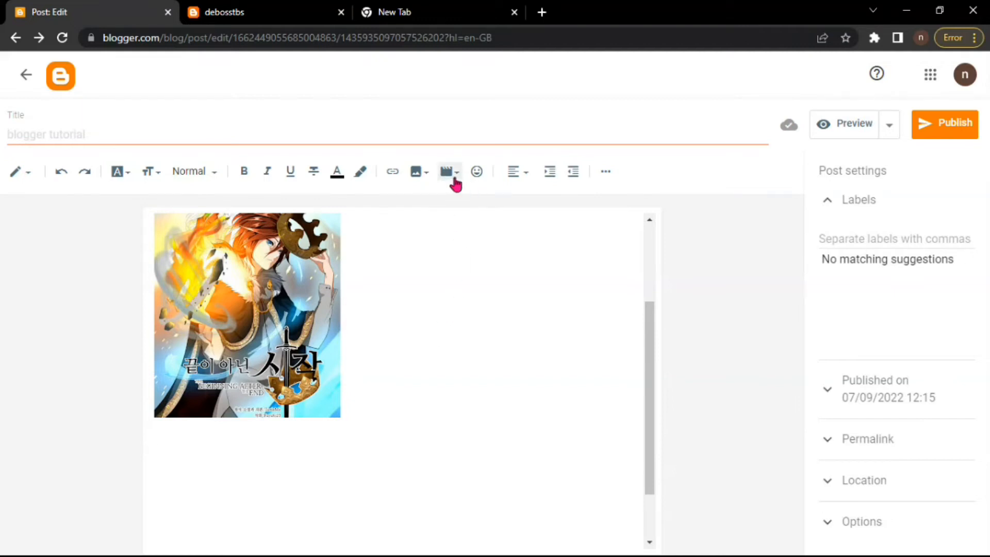
pyautogui.click(456, 179)
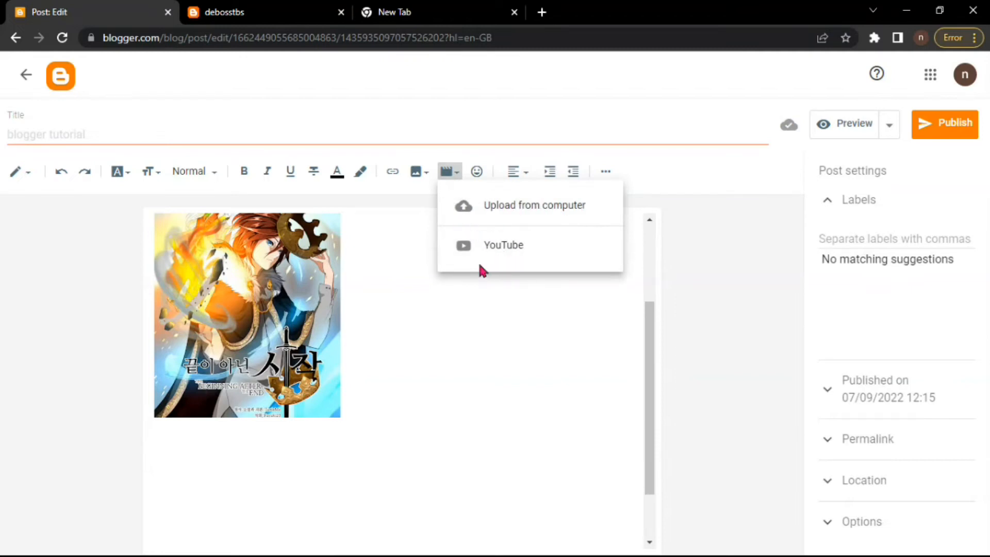
pyautogui.click(474, 246)
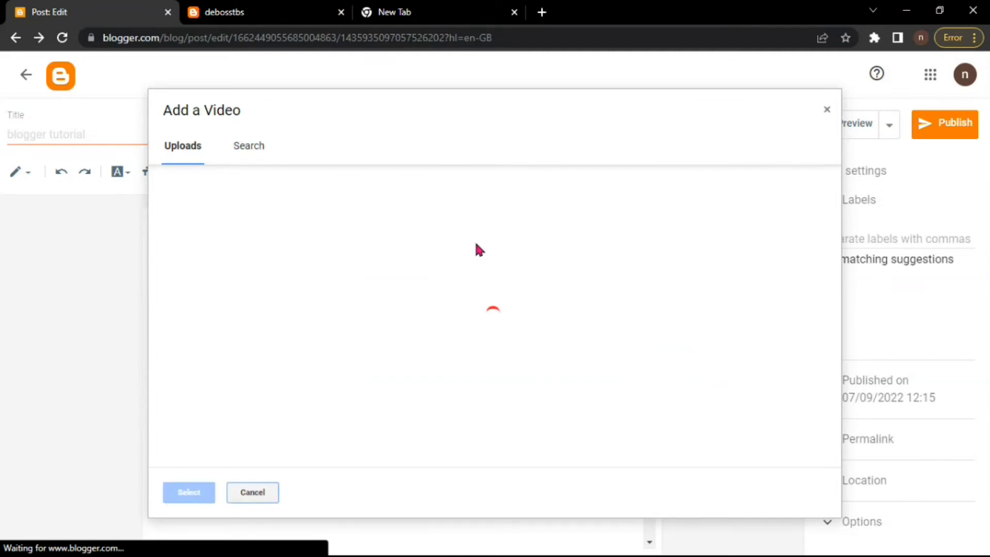
pyautogui.click(260, 150)
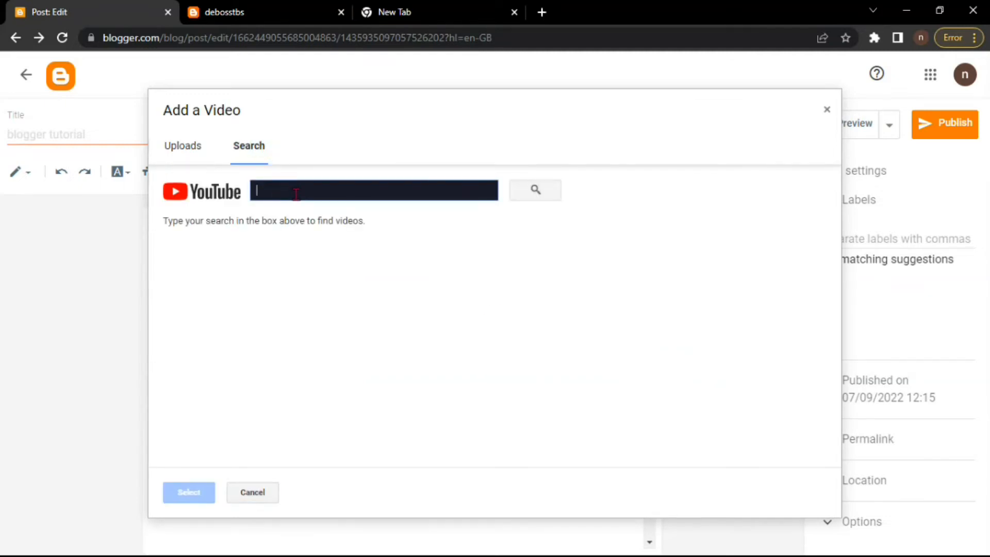
pyautogui.write('debosstbs')
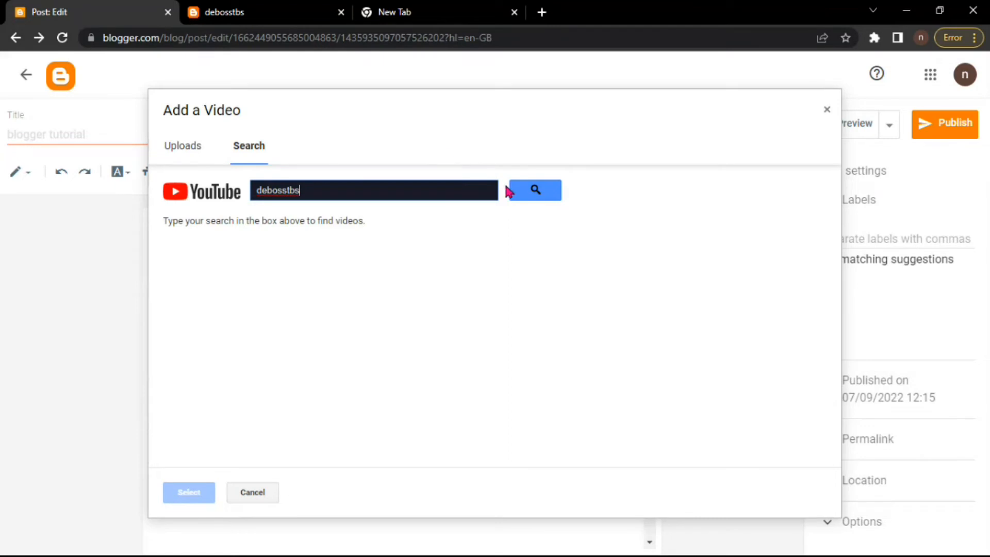
pyautogui.click(533, 193)
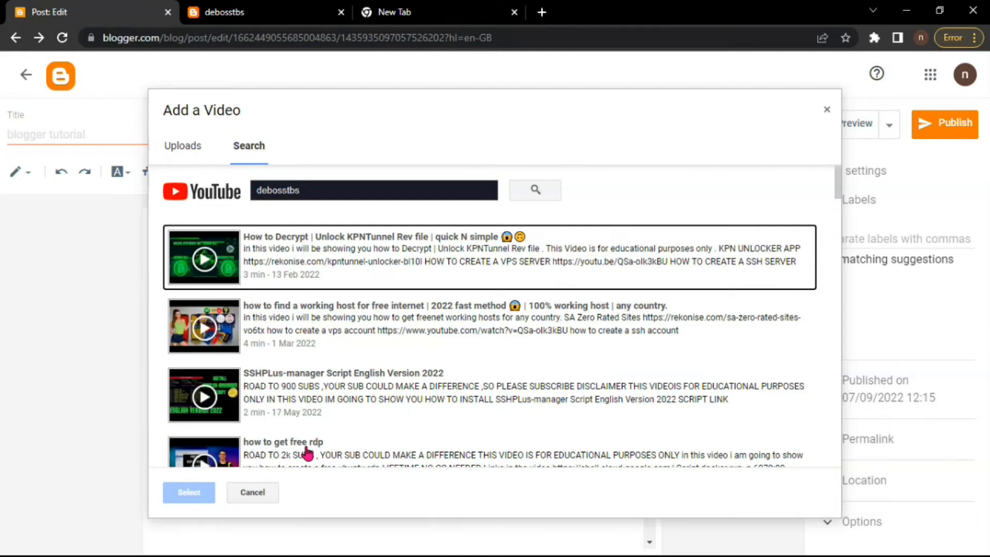
pyautogui.click(308, 449)
pyautogui.click(189, 494)
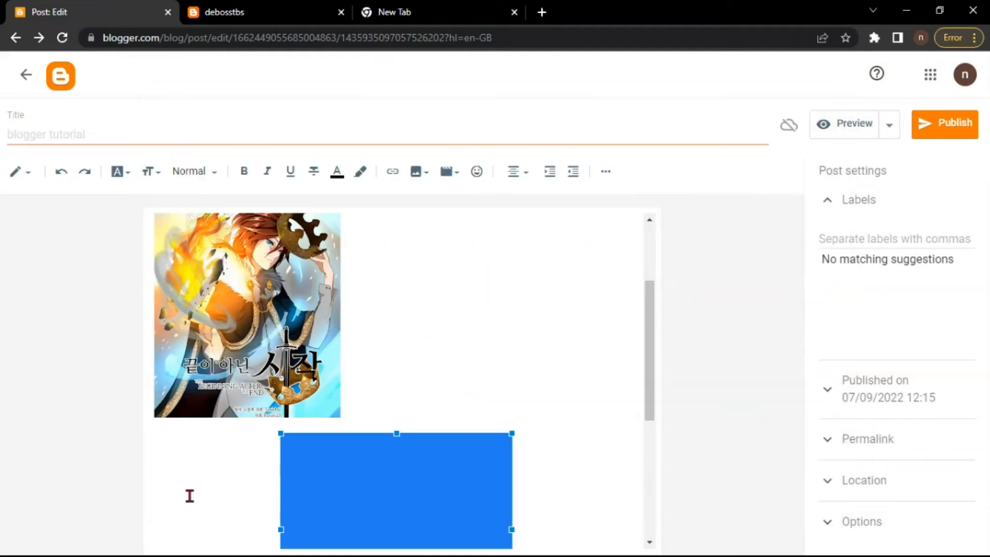
pyautogui.scroll(-4, 473, 290)
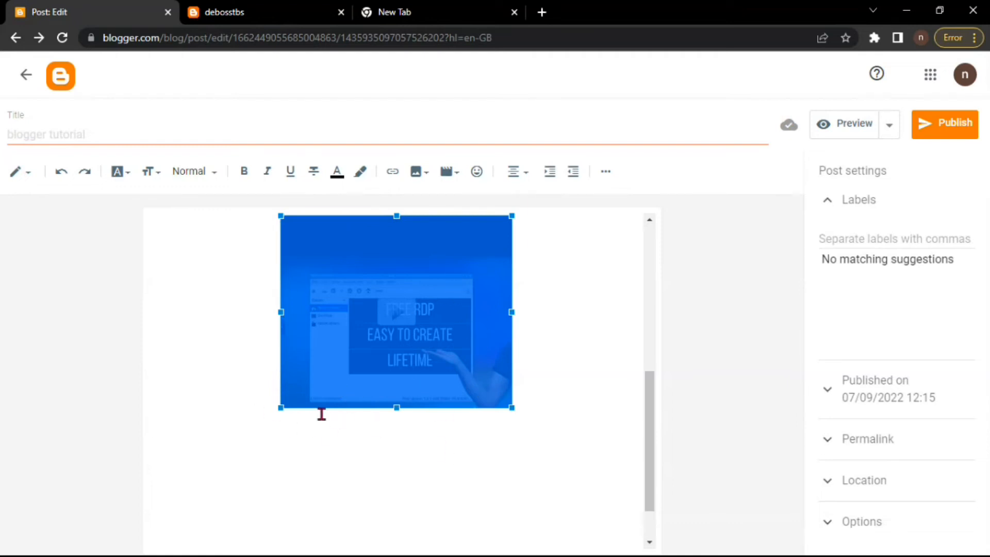
# Left-align the inserted YouTube video in the post and deselect it
pyautogui.click(593, 348)
pyautogui.click(378, 343)
pyautogui.click(521, 178)
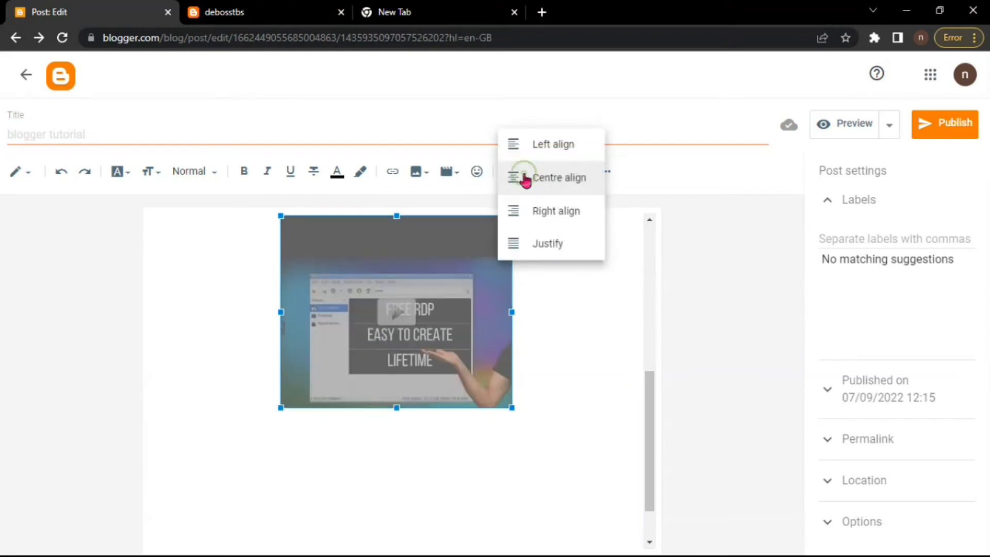
pyautogui.click(555, 153)
pyautogui.click(424, 370)
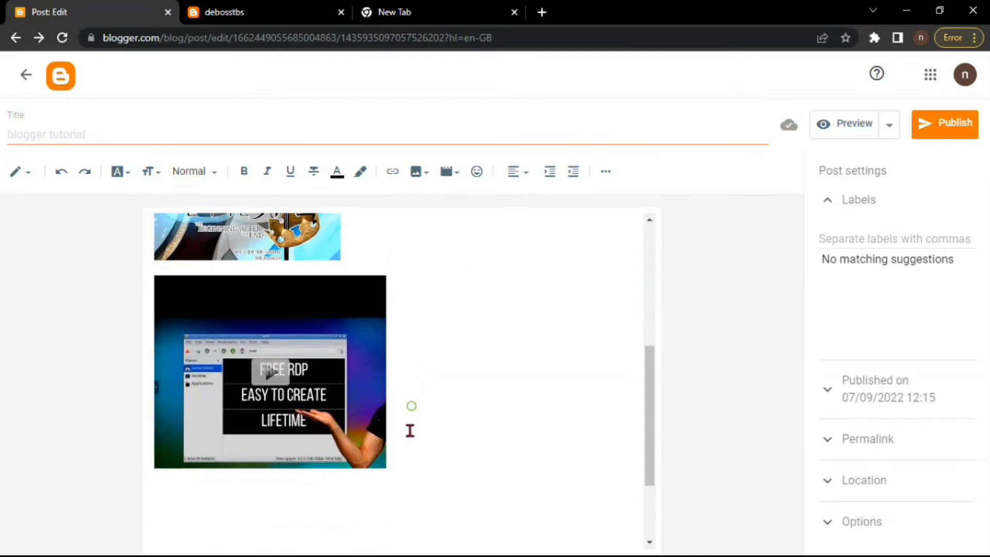
# Look through the emoji grid and the special character categories, and close the dialog without inserting anything
pyautogui.click(479, 179)
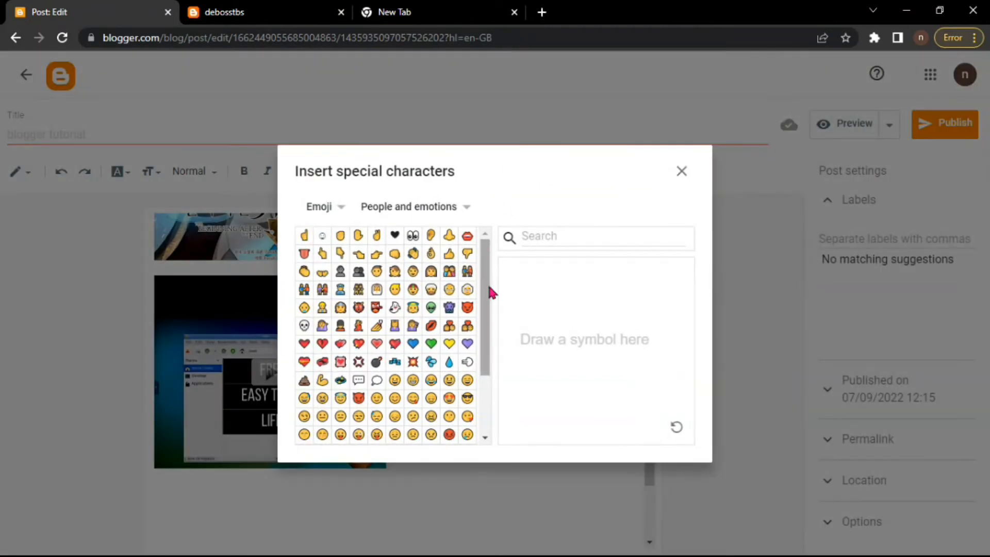
pyautogui.scroll(-5, 492, 320)
pyautogui.scroll(5, 493, 320)
pyautogui.click(420, 212)
pyautogui.click(420, 214)
pyautogui.click(335, 211)
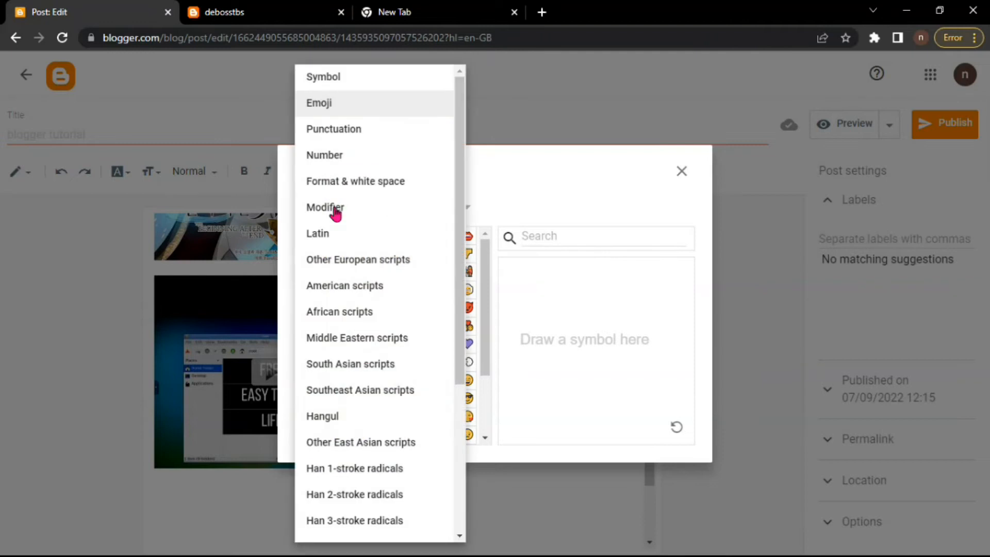
pyautogui.click(553, 172)
pyautogui.click(680, 171)
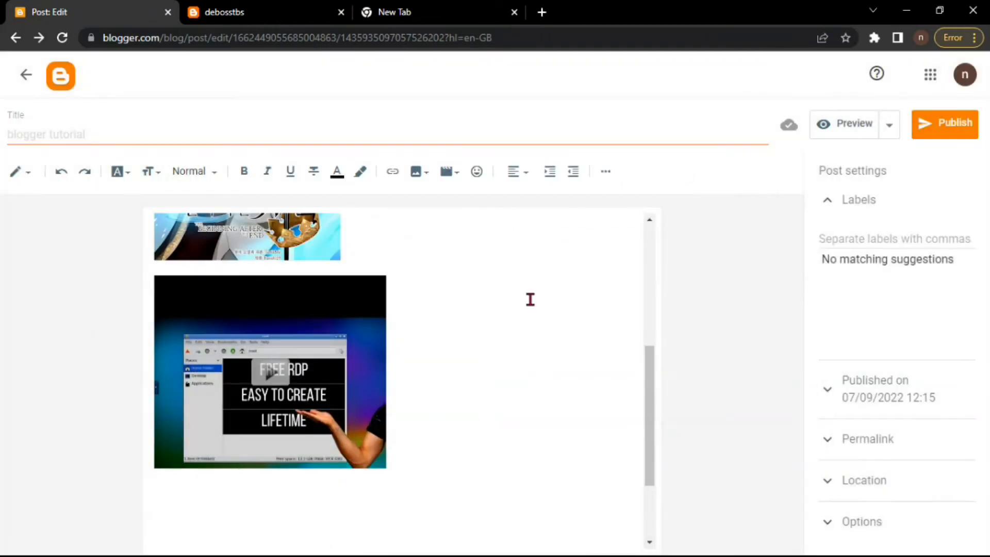
# Add a new blank line directly below the video in the post
pyautogui.scroll(-3, 526, 316)
pyautogui.scroll(2, 413, 281)
pyautogui.press('Return')
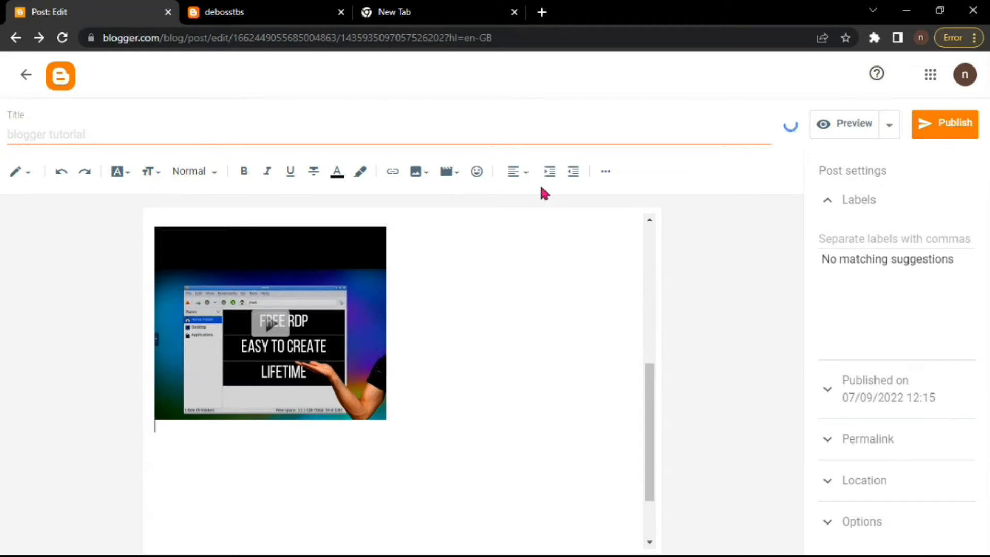
# Try centre and right alignment on the video, and set it back to left alignment
pyautogui.click(360, 323)
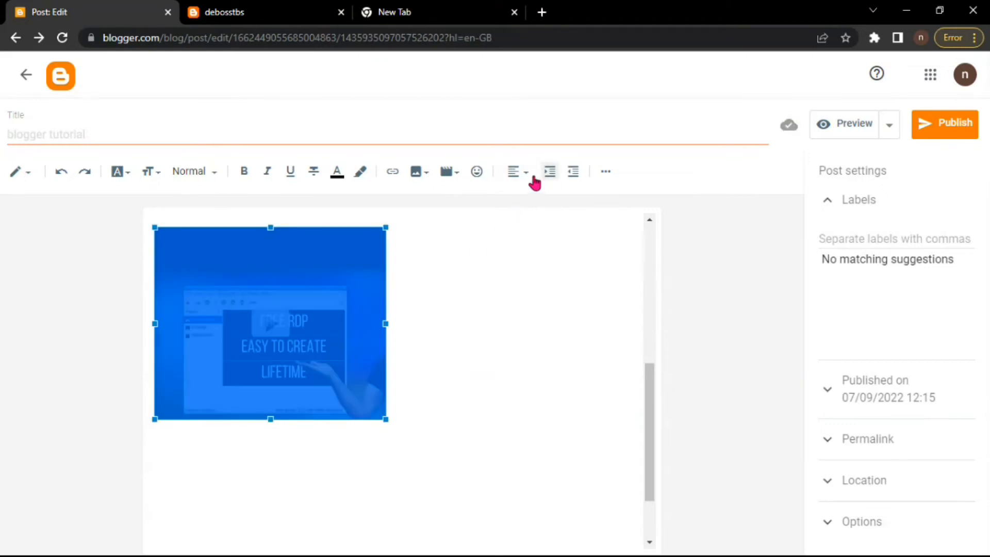
pyautogui.click(534, 182)
pyautogui.click(540, 213)
pyautogui.click(528, 183)
pyautogui.click(541, 211)
pyautogui.click(520, 171)
pyautogui.click(536, 119)
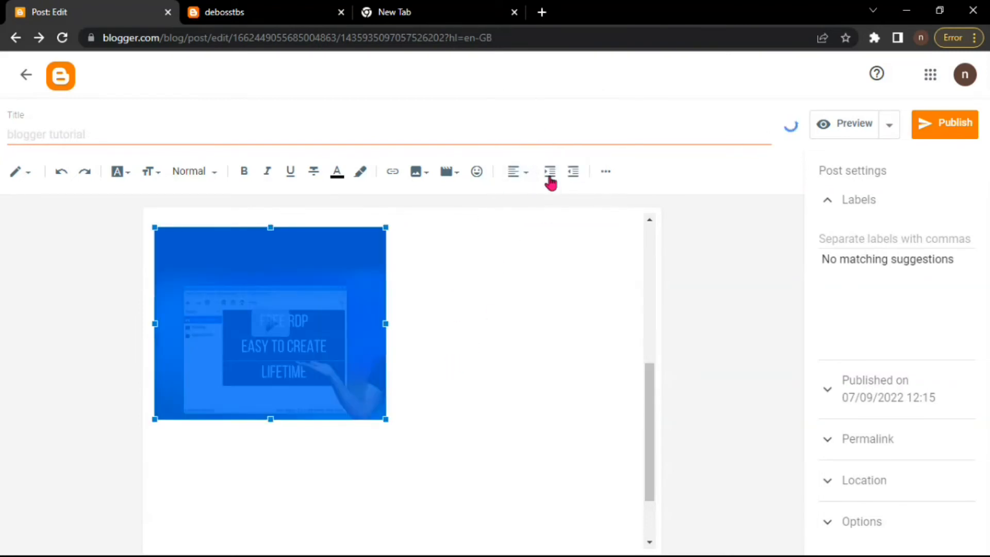
# Add the text fdsd on the line below the video and select it
pyautogui.click(361, 479)
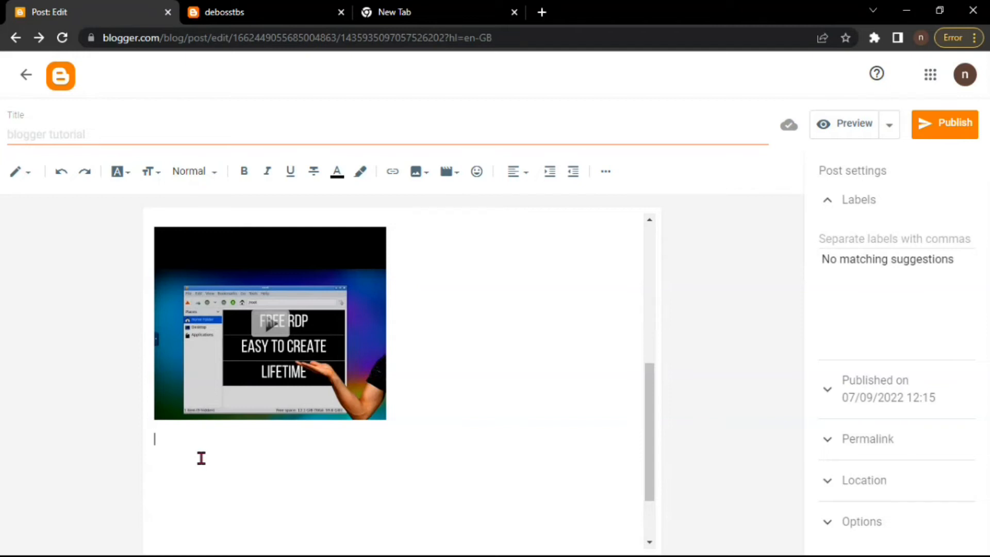
pyautogui.moveTo(201, 458); pyautogui.dragTo(141, 435)
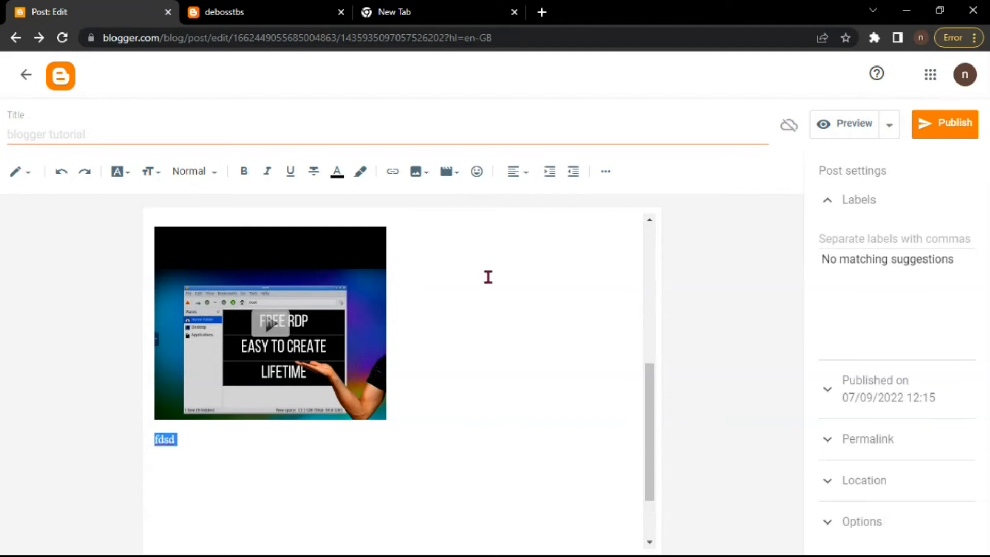
pyautogui.click(526, 172)
pyautogui.click(529, 177)
# Increase the indent of the fdsd text by several levels, and decrease it again back to the margin
pyautogui.click(550, 173)
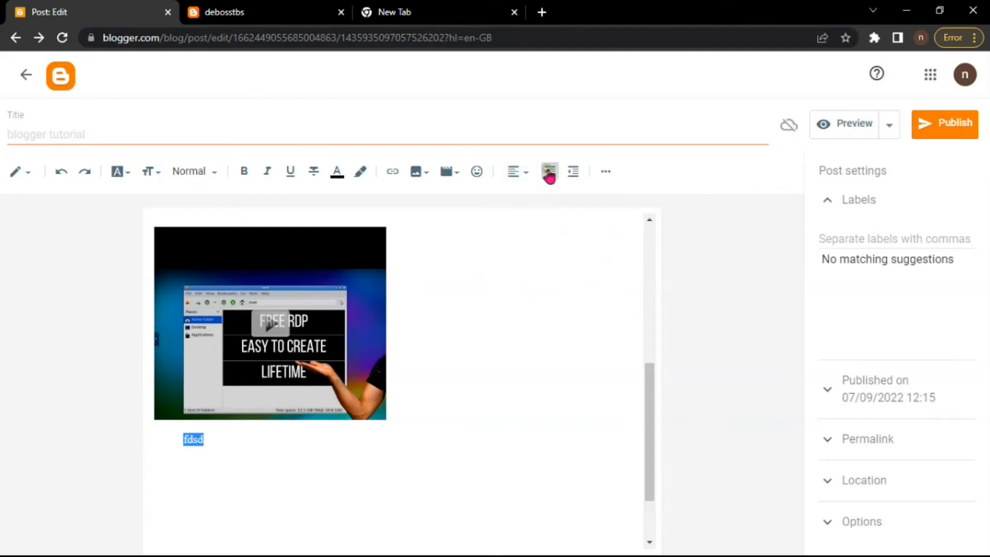
pyautogui.click(550, 172)
pyautogui.click(549, 173)
pyautogui.click(550, 173)
pyautogui.click(550, 173)
pyautogui.click(573, 174)
pyautogui.click(574, 175)
pyautogui.click(573, 175)
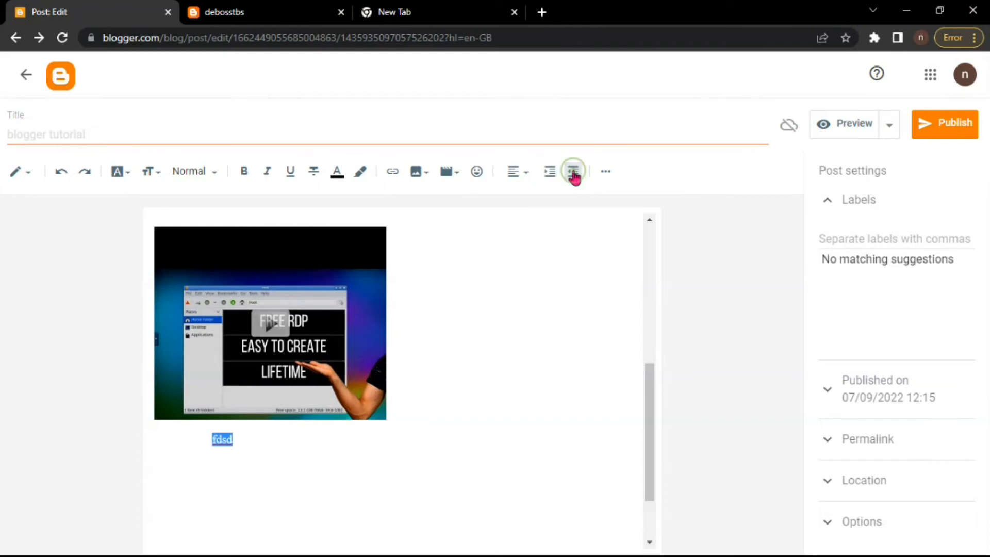
pyautogui.click(573, 174)
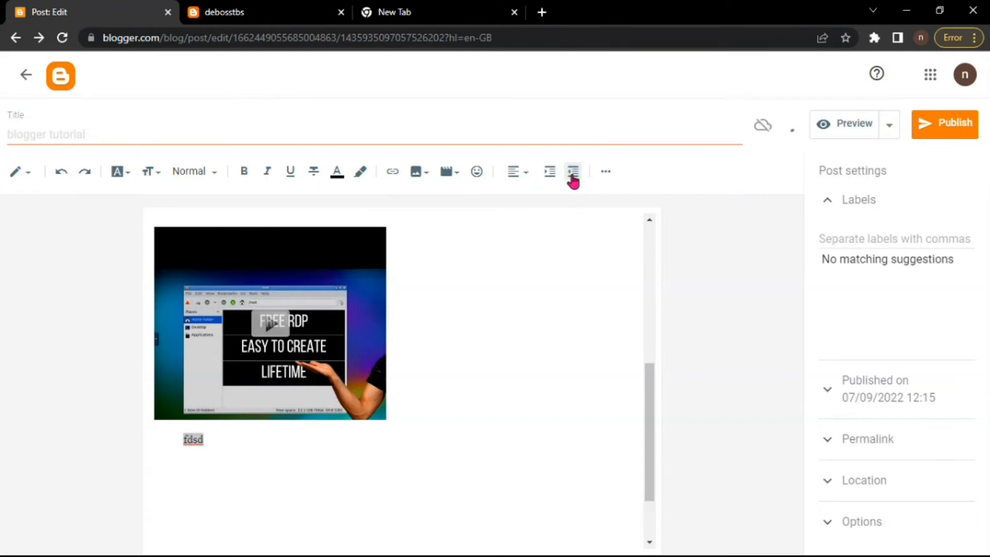
pyautogui.click(573, 174)
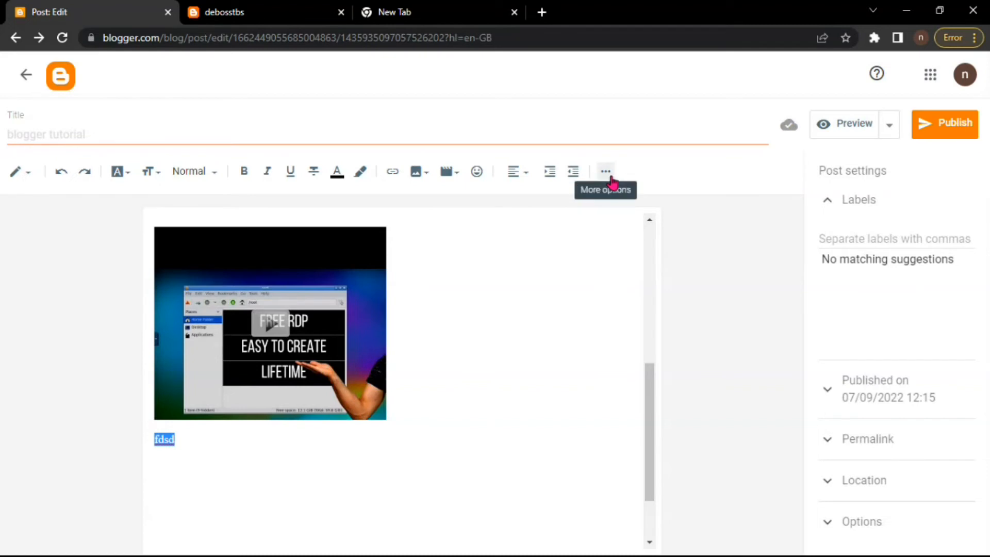
# Add a bulleted list below the fdsd line with the items bullet 1 and bullet 2
pyautogui.click(235, 497)
pyautogui.click(222, 459)
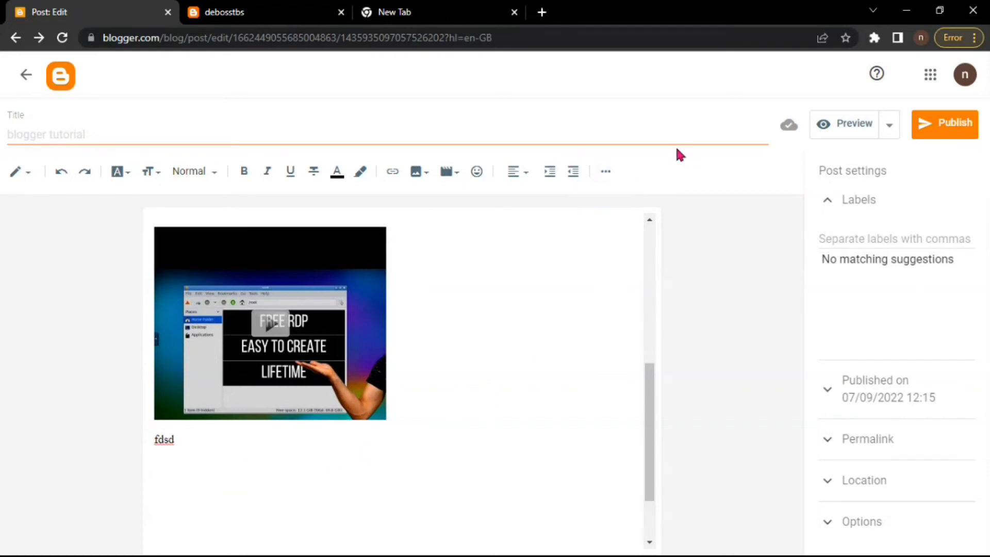
pyautogui.click(606, 172)
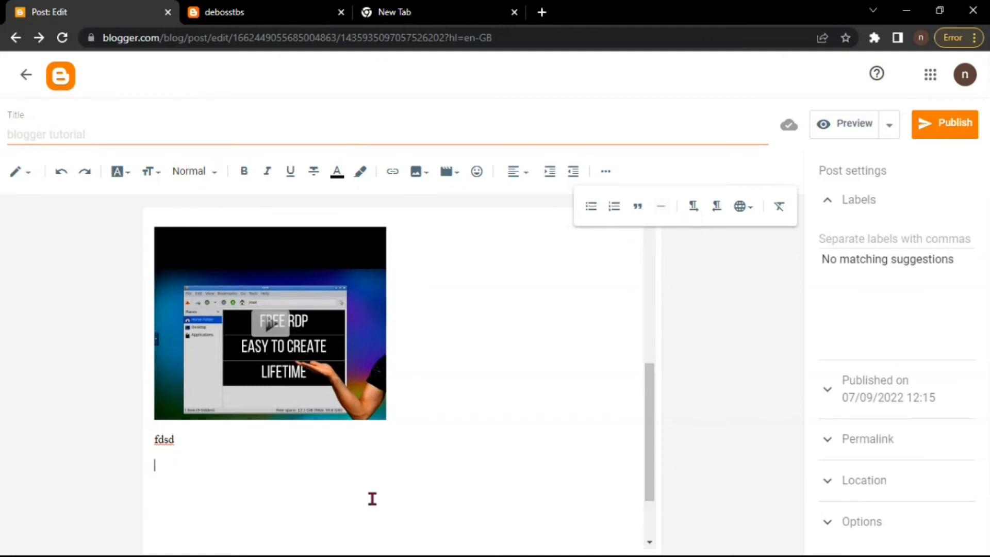
pyautogui.click(592, 209)
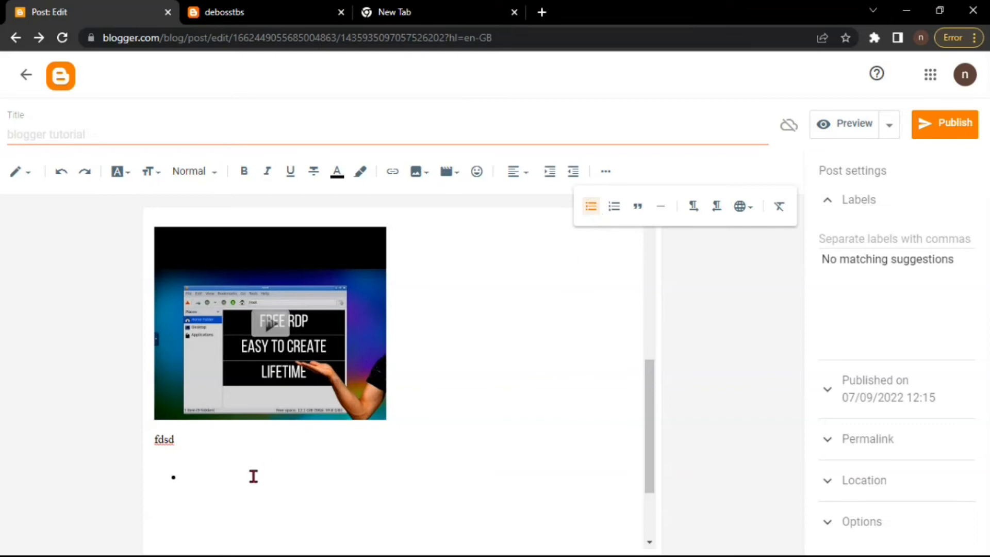
pyautogui.write('bi')
pyautogui.press('Return')
pyautogui.write('bullet 1')
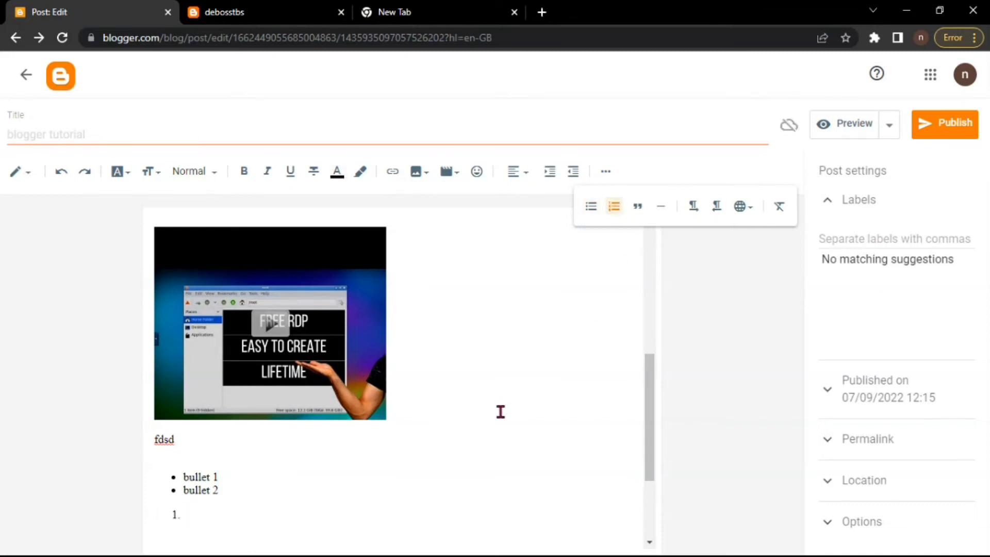
# Fill a numbered list below the bullets with the items no 1 and no 2, and end the list
pyautogui.write('no 1 ')
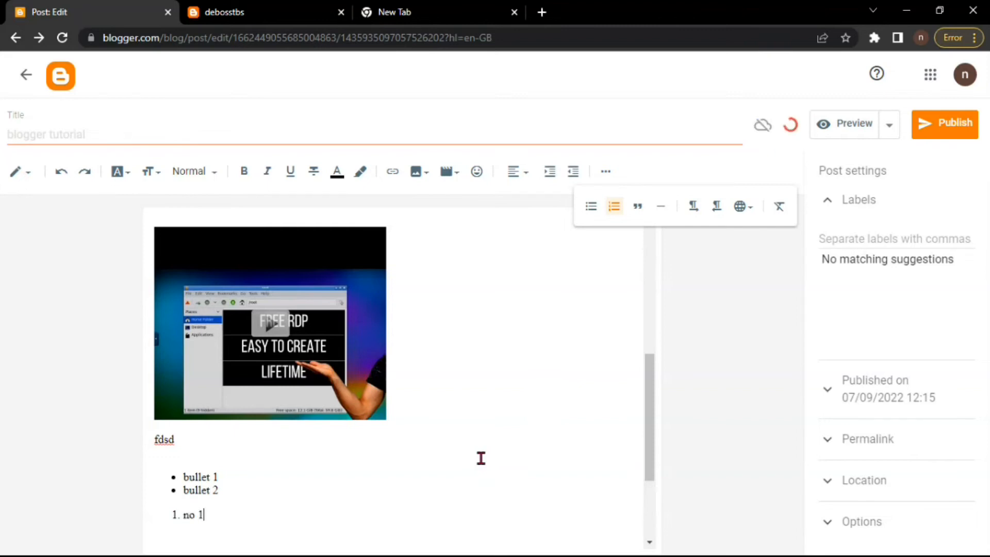
pyautogui.write('no 2')
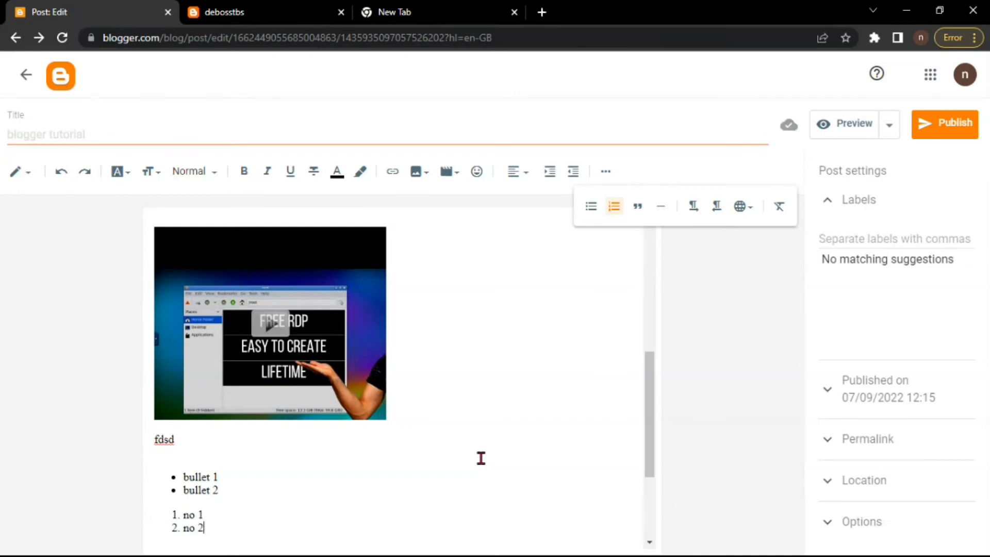
pyautogui.press('Return')
pyautogui.press('Return')
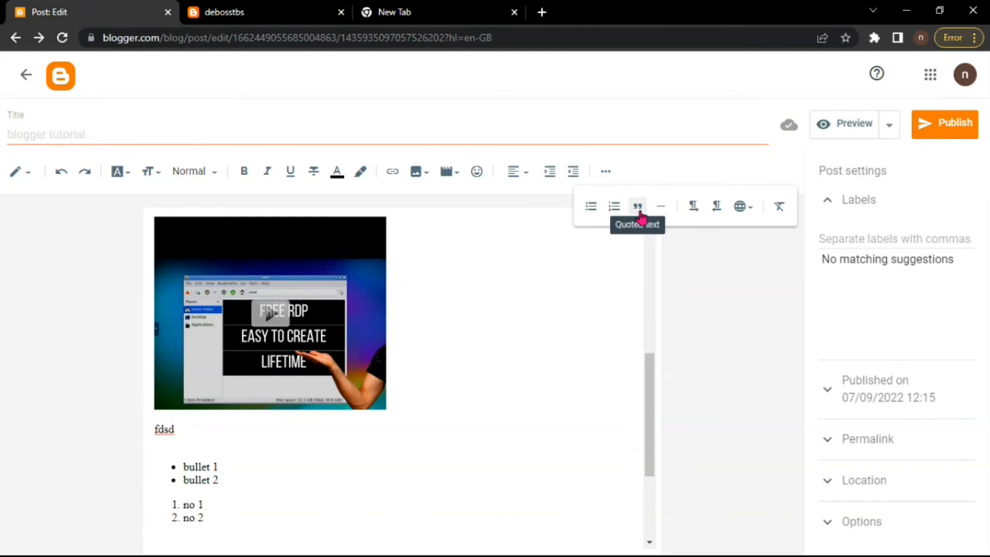
# Add the text quote below the numbered list and format it as quoted text
pyautogui.scroll(-3, 312, 447)
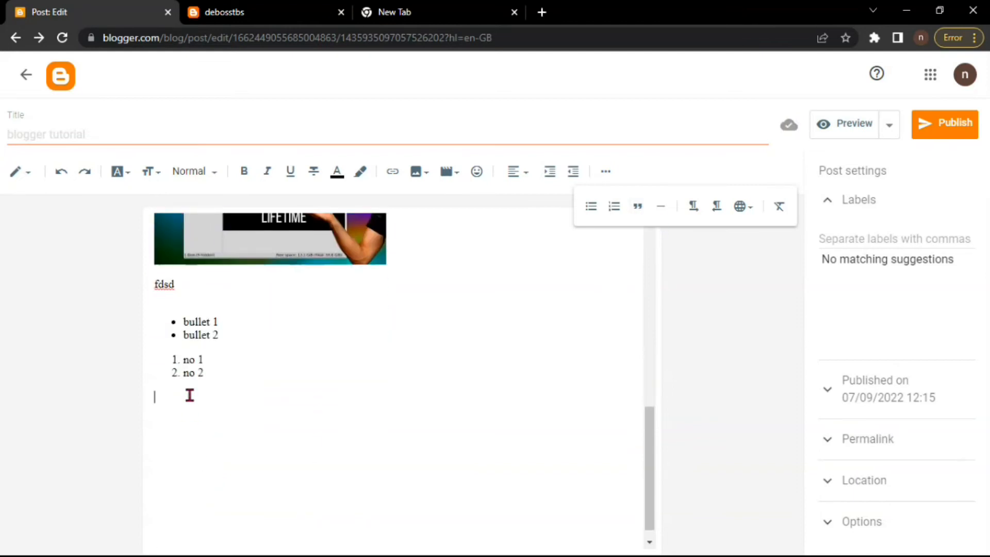
pyautogui.write('qu')
pyautogui.press('BackSpace')
pyautogui.press('BackSpace')
pyautogui.press('BackSpace')
pyautogui.moveTo(190, 398); pyautogui.dragTo(147, 399)
pyautogui.click(187, 397)
pyautogui.click(638, 208)
pyautogui.click(403, 419)
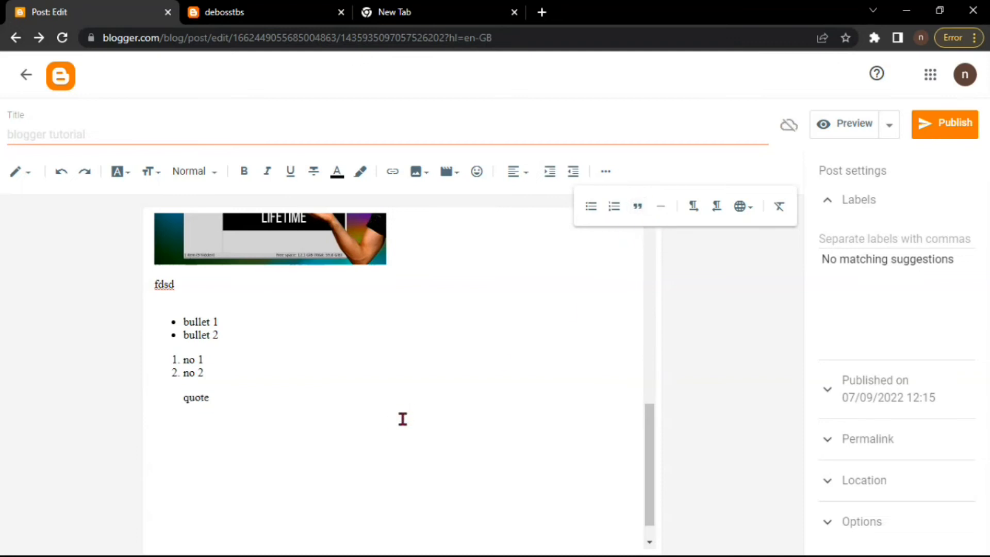
# Insert a horizontal line below the quoted text and look over the post from beginning to end
pyautogui.click(662, 209)
pyautogui.scroll(5, 206, 411)
pyautogui.scroll(3, 206, 411)
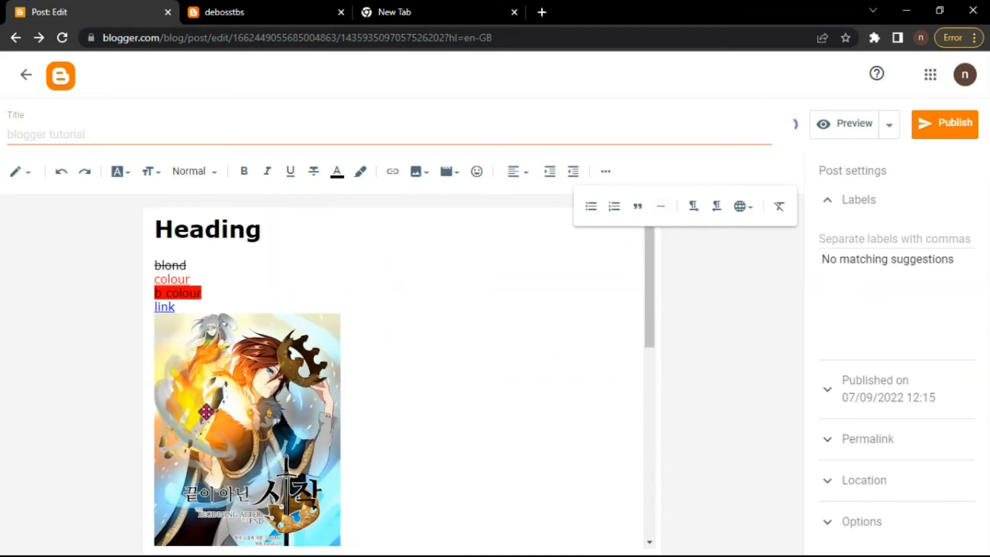
pyautogui.scroll(-10, 204, 409)
pyautogui.scroll(7, 205, 411)
pyautogui.scroll(3, 226, 390)
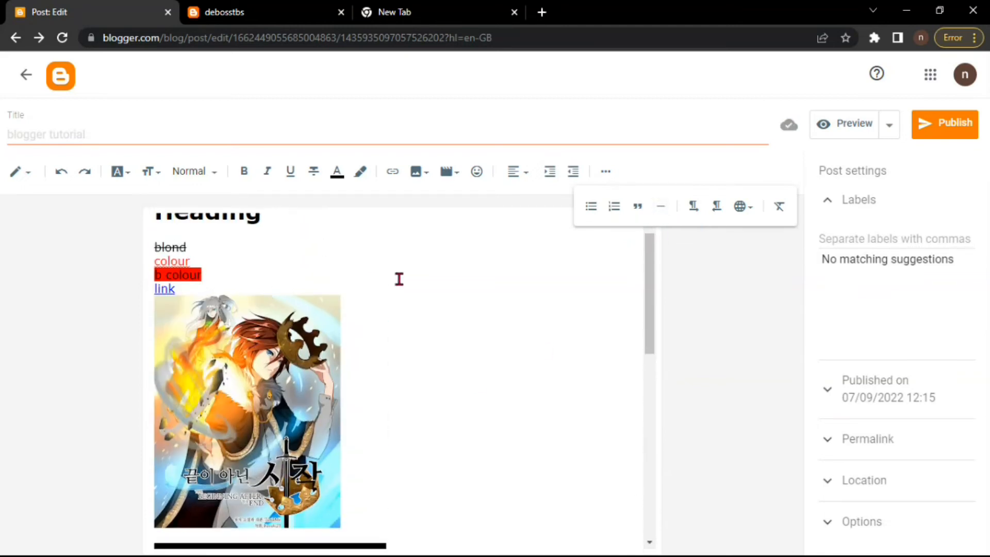
pyautogui.scroll(-10, 370, 263)
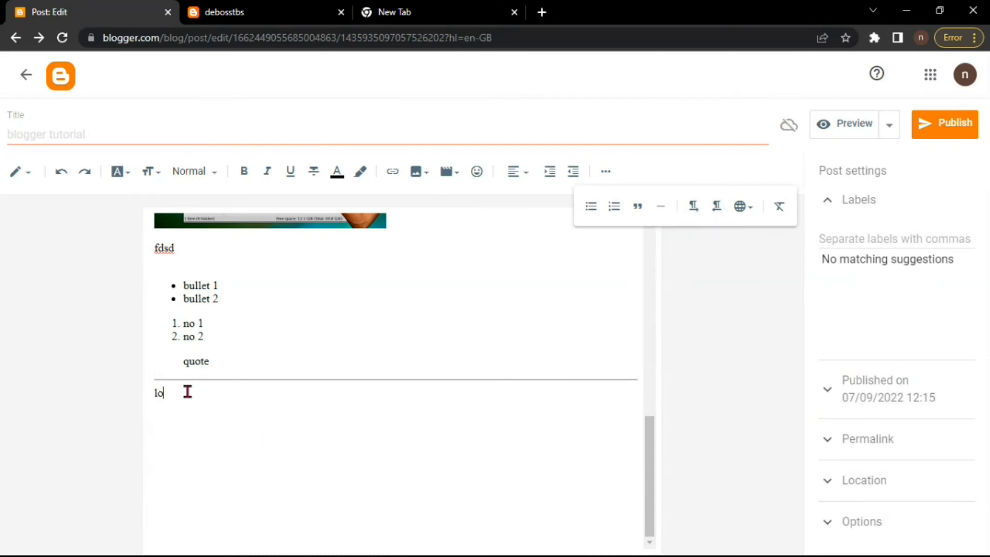
# Write loyout below the horizontal line and set that paragraph to right-to-left layout
pyautogui.write('ut')
pyautogui.moveTo(187, 396); pyautogui.dragTo(170, 397)
pyautogui.click(718, 208)
pyautogui.click(693, 206)
pyautogui.click(252, 432)
pyautogui.doubleClick(195, 394)
pyautogui.click(708, 212)
pyautogui.click(623, 427)
# Check the input language options, close them without a choice, and look over the whole post
pyautogui.click(741, 206)
pyautogui.click(546, 226)
pyautogui.scroll(10, 426, 281)
pyautogui.scroll(-4, 426, 281)
pyautogui.scroll(4, 427, 281)
pyautogui.scroll(-7, 426, 281)
pyautogui.scroll(-3, 427, 281)
# Format the sample text dadadaqda below loyout as red, struck through, underlined, italic and bold
pyautogui.doubleClick(172, 417)
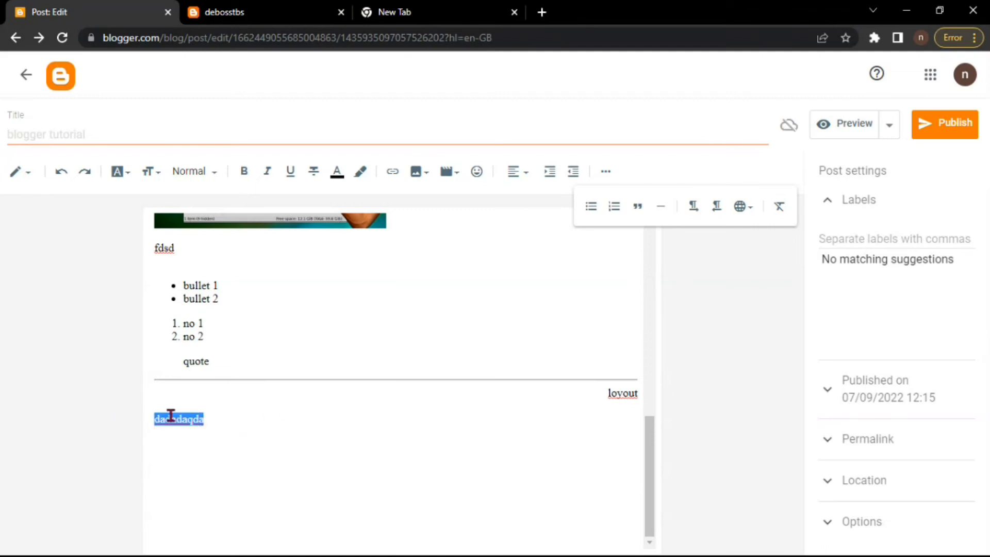
pyautogui.click(338, 173)
pyautogui.click(411, 195)
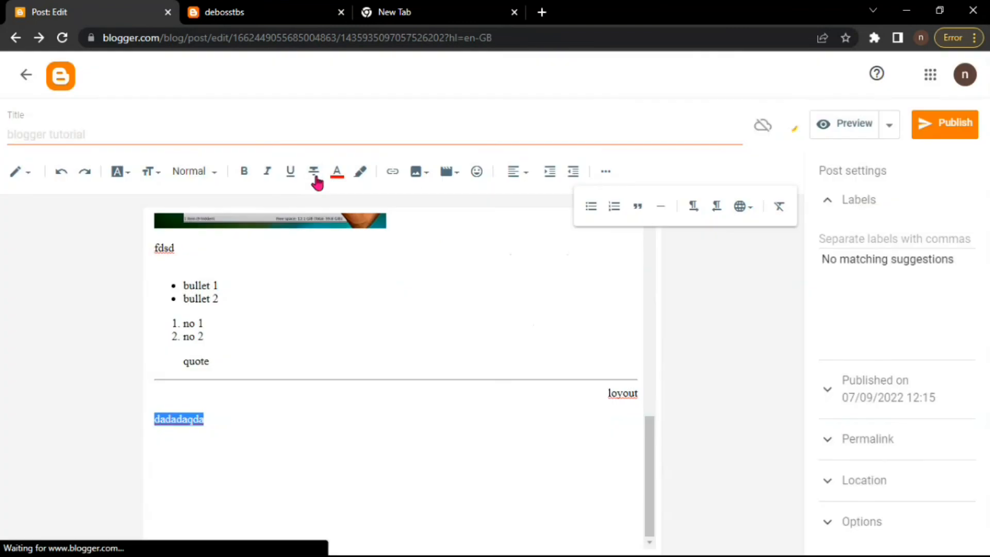
pyautogui.click(314, 171)
pyautogui.click(290, 171)
pyautogui.click(267, 172)
pyautogui.click(244, 171)
pyautogui.click(235, 490)
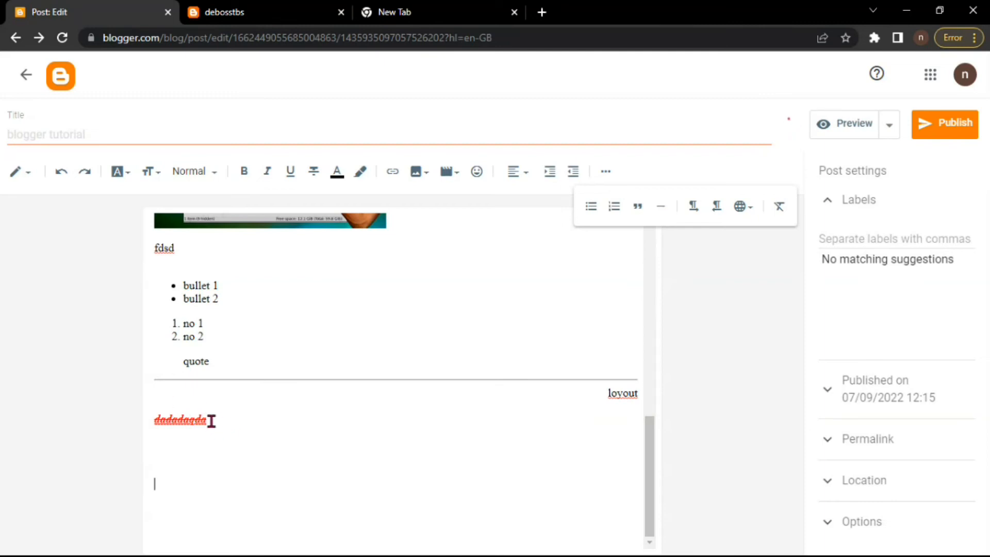
# Clear all formatting from the sample text dadadaqda and delete that text from the post
pyautogui.moveTo(211, 421); pyautogui.dragTo(143, 427)
pyautogui.click(779, 206)
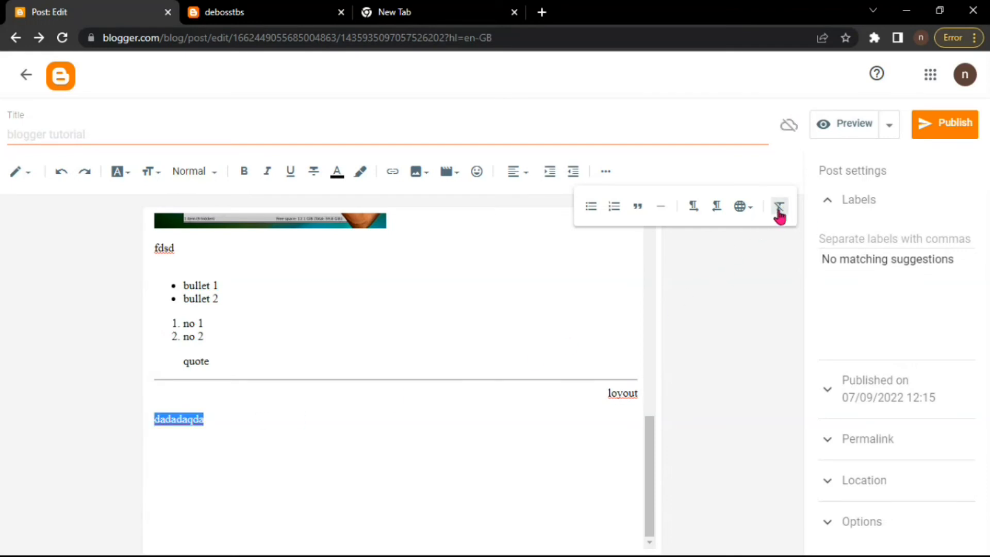
pyautogui.click(440, 418)
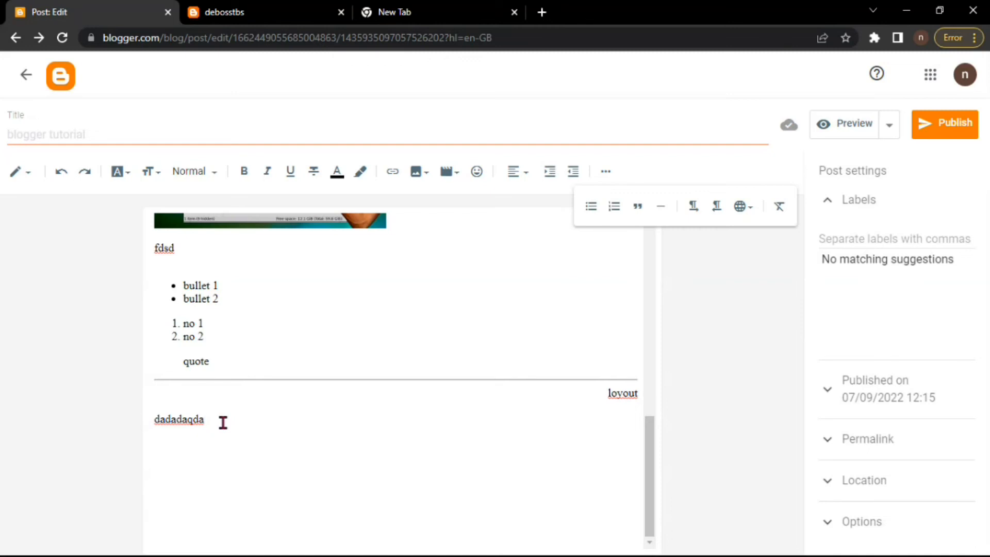
pyautogui.moveTo(223, 423); pyautogui.dragTo(124, 423)
pyautogui.press('BackSpace')
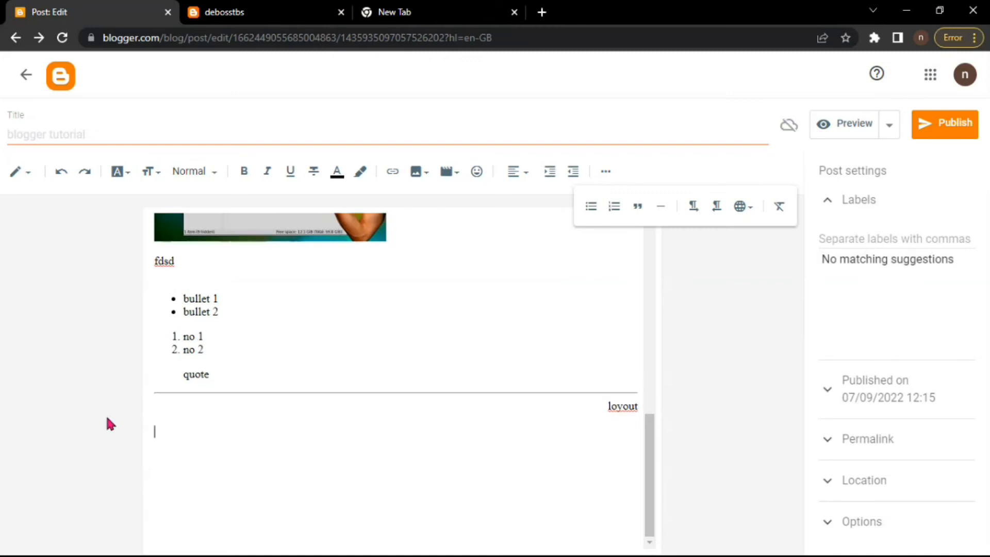
# Publish the blogger tutorial post to the blog and open its live page
pyautogui.click(935, 135)
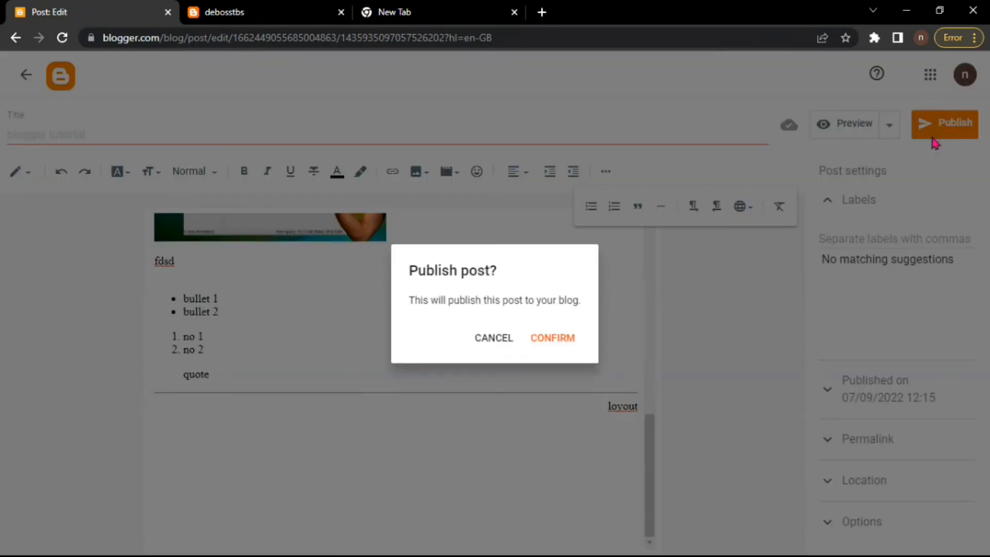
pyautogui.click(543, 339)
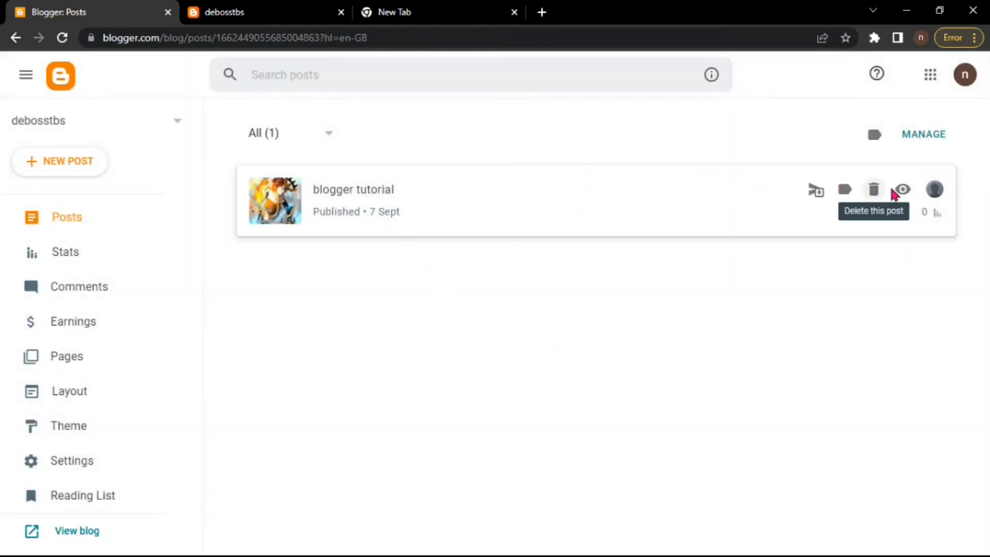
pyautogui.click(903, 190)
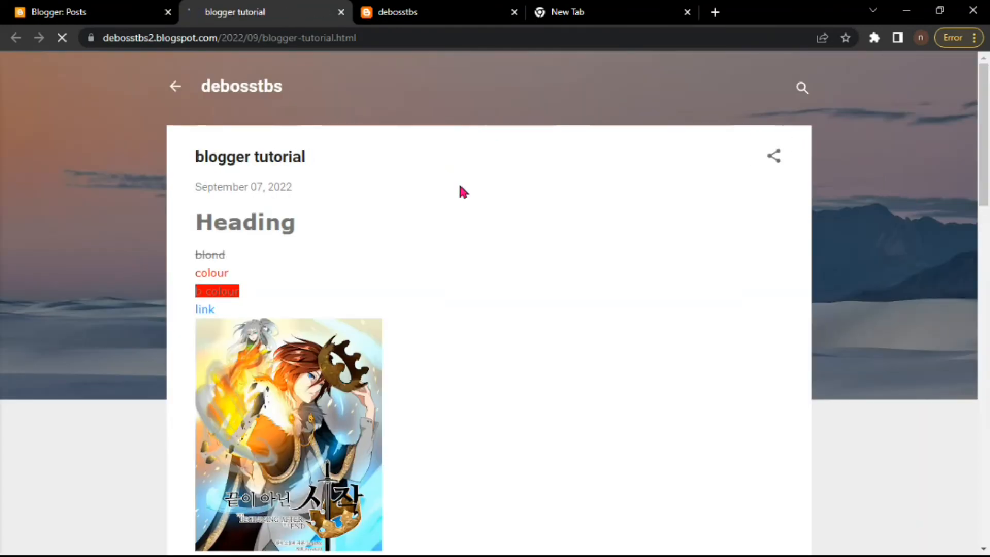
# Examine the published post's heading, struck-through text, coloured text and background colour on the live page
pyautogui.scroll(-4, 148, 189)
pyautogui.scroll(3, 148, 190)
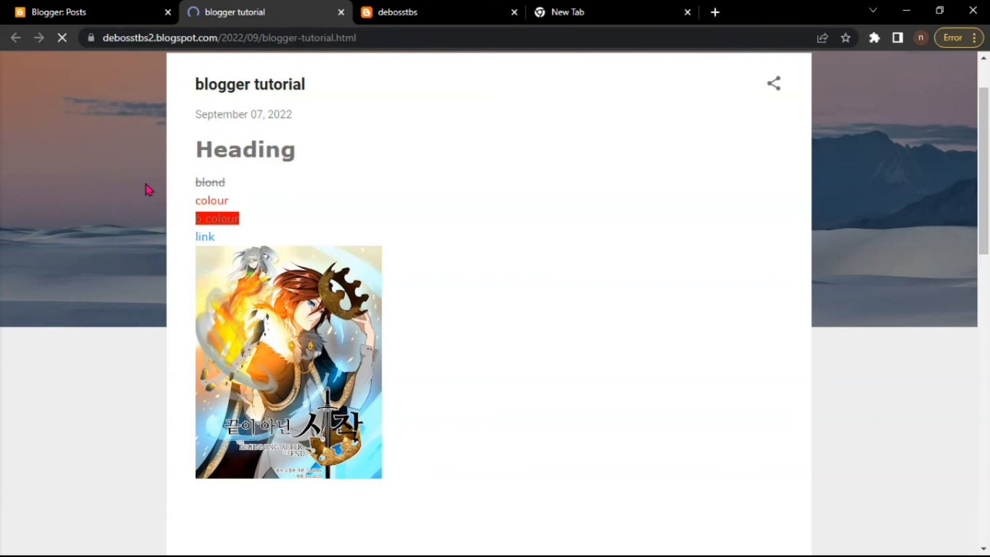
pyautogui.scroll(2, 369, 210)
pyautogui.scroll(-6, 506, 216)
pyautogui.scroll(6, 506, 226)
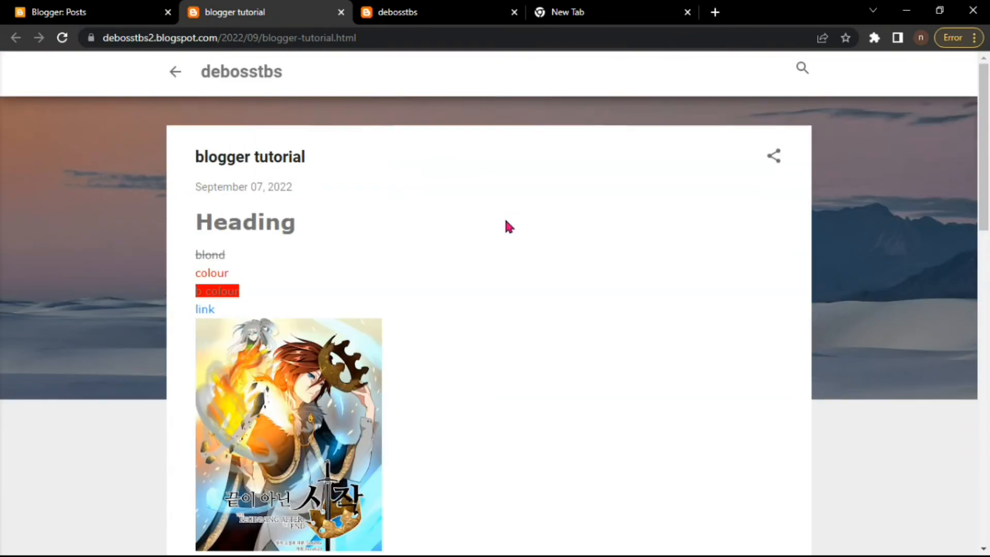
pyautogui.scroll(-1, 506, 226)
pyautogui.scroll(1, 361, 230)
pyautogui.moveTo(197, 254); pyautogui.dragTo(272, 258)
pyautogui.click(257, 281)
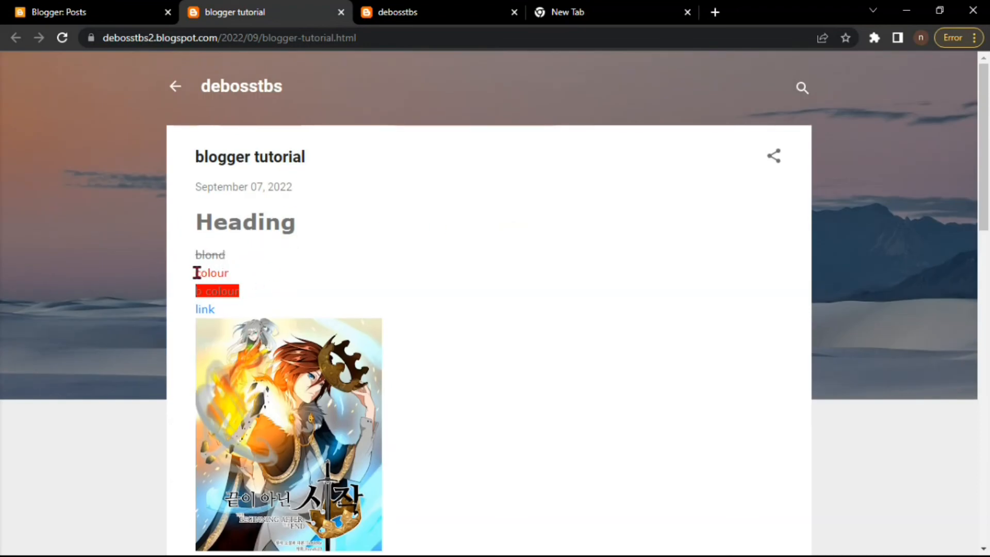
pyautogui.moveTo(198, 273); pyautogui.dragTo(243, 281)
pyautogui.click(249, 296)
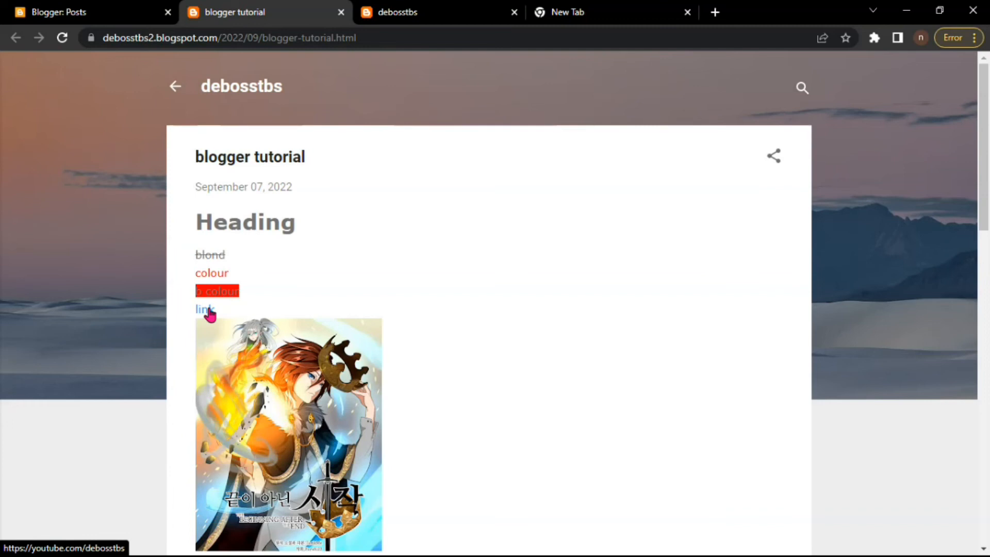
# Test the text link and the linked image in the published post, and close the pages they open
pyautogui.click(210, 310)
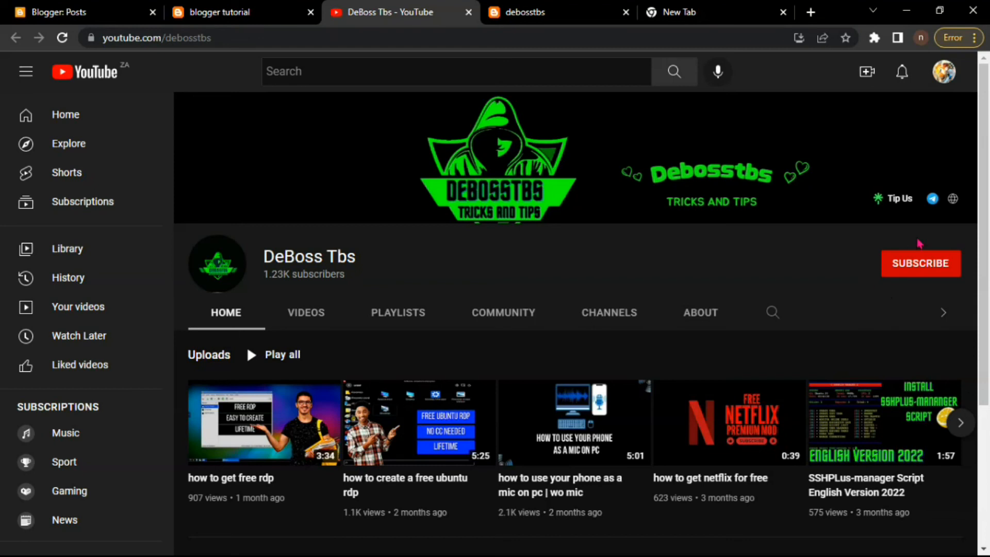
pyautogui.click(274, 13)
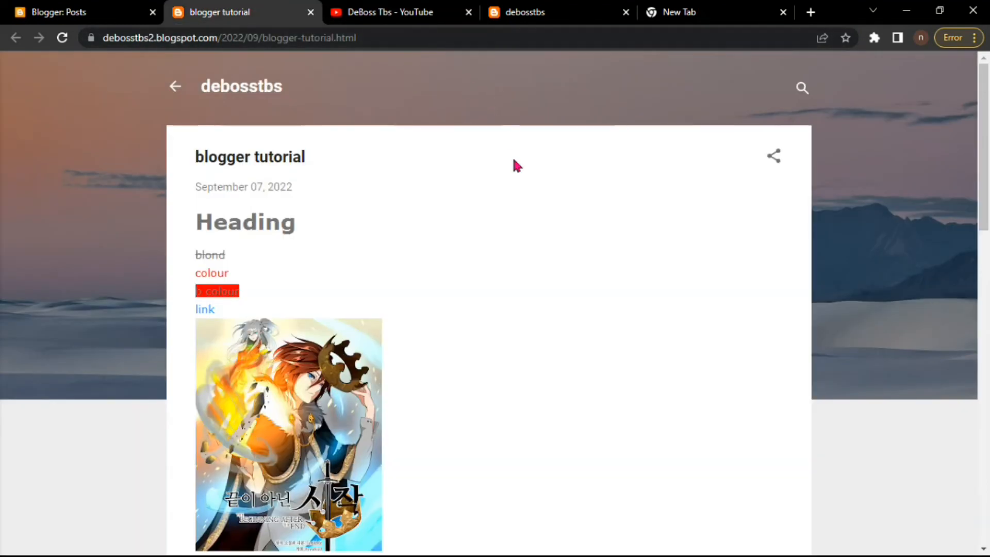
pyautogui.scroll(-6, 515, 166)
pyautogui.scroll(4, 518, 171)
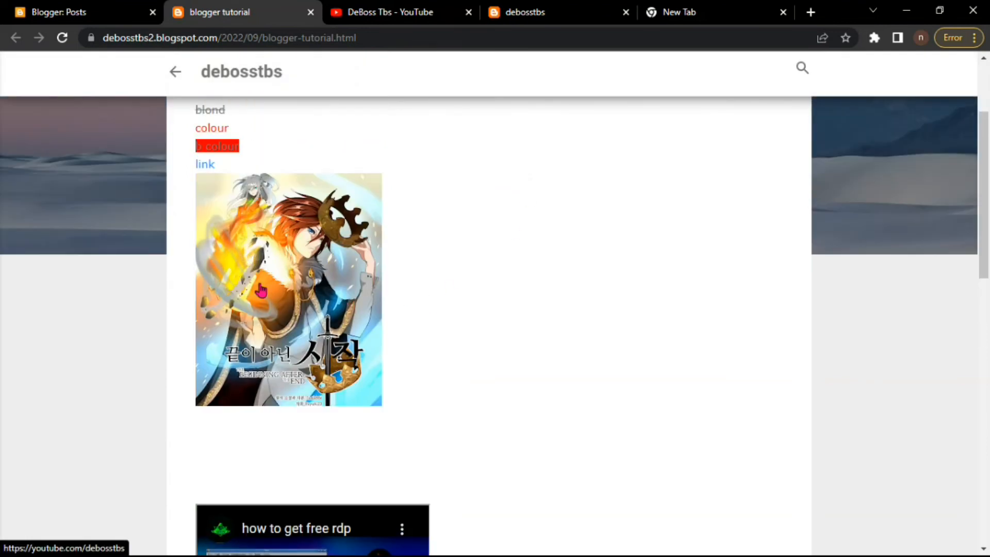
pyautogui.click(284, 265)
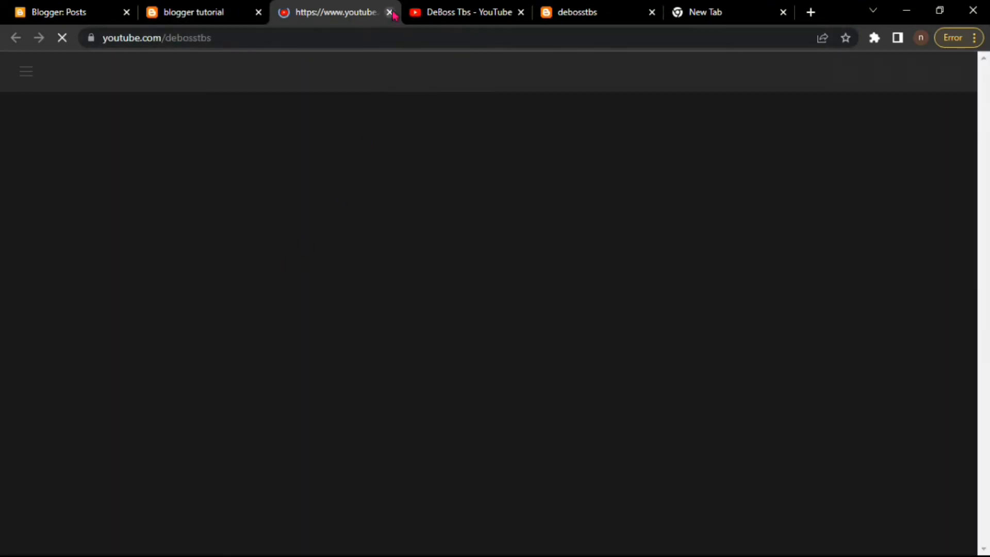
pyautogui.click(390, 12)
pyautogui.click(390, 12)
# Play the embedded video how to get free rdp in the published post and pause it
pyautogui.scroll(-4, 420, 279)
pyautogui.scroll(-1, 546, 276)
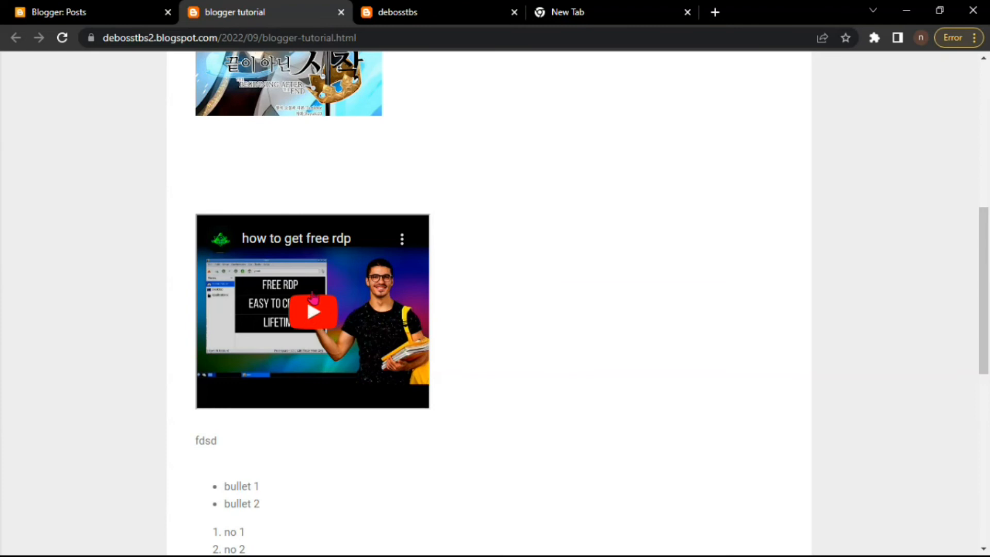
pyautogui.click(314, 314)
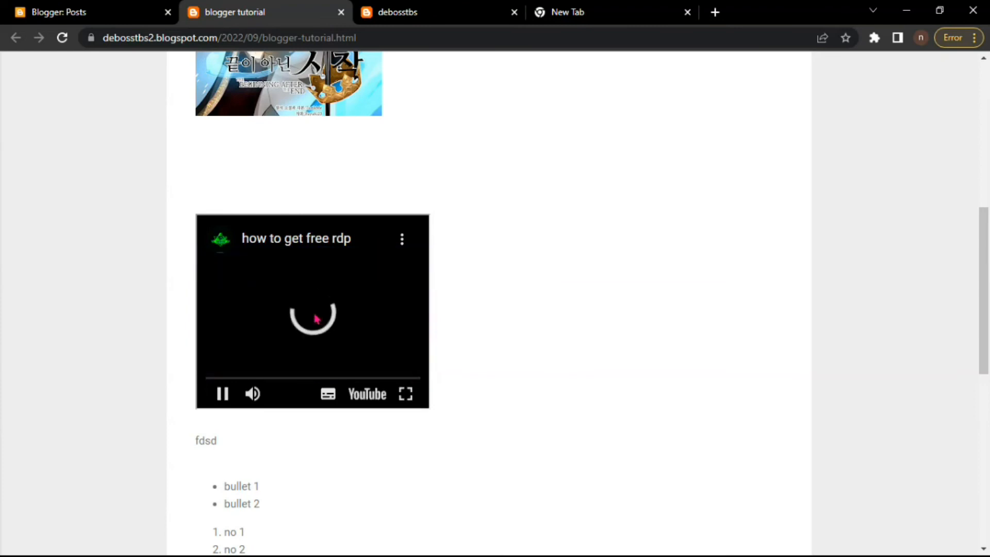
pyautogui.click(222, 393)
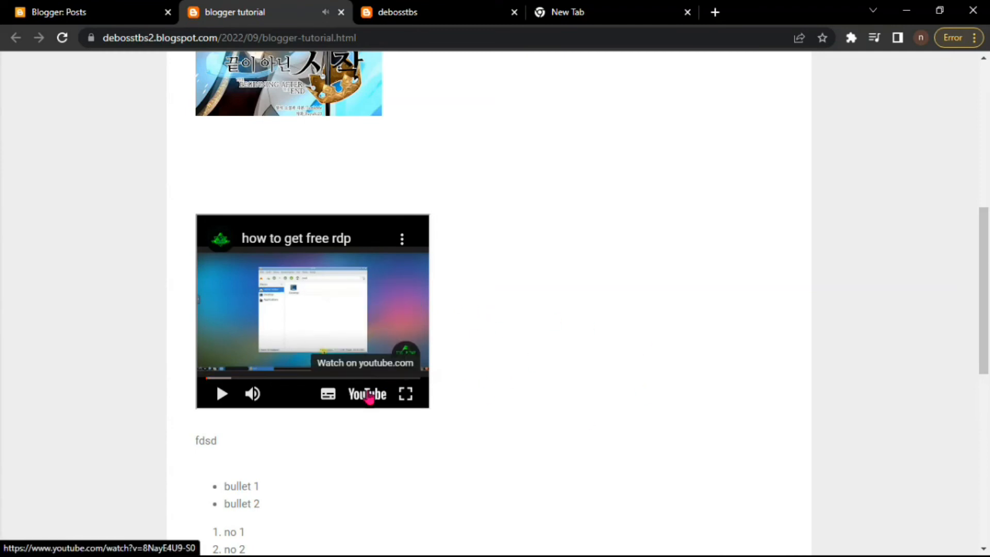
# Examine the bullet list, numbered list, quote and right-to-left loyout text in the published post
pyautogui.scroll(-4, 568, 334)
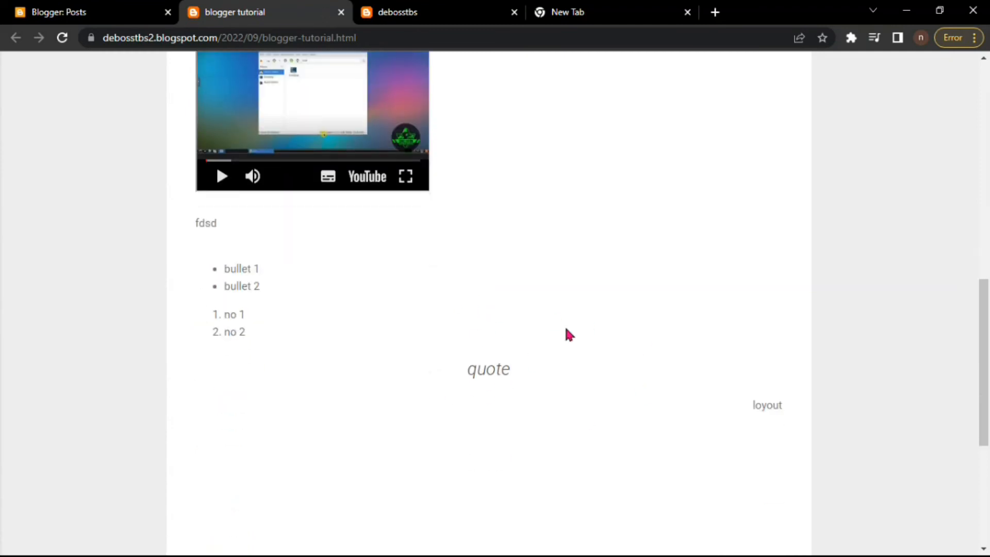
pyautogui.moveTo(215, 270); pyautogui.dragTo(262, 287)
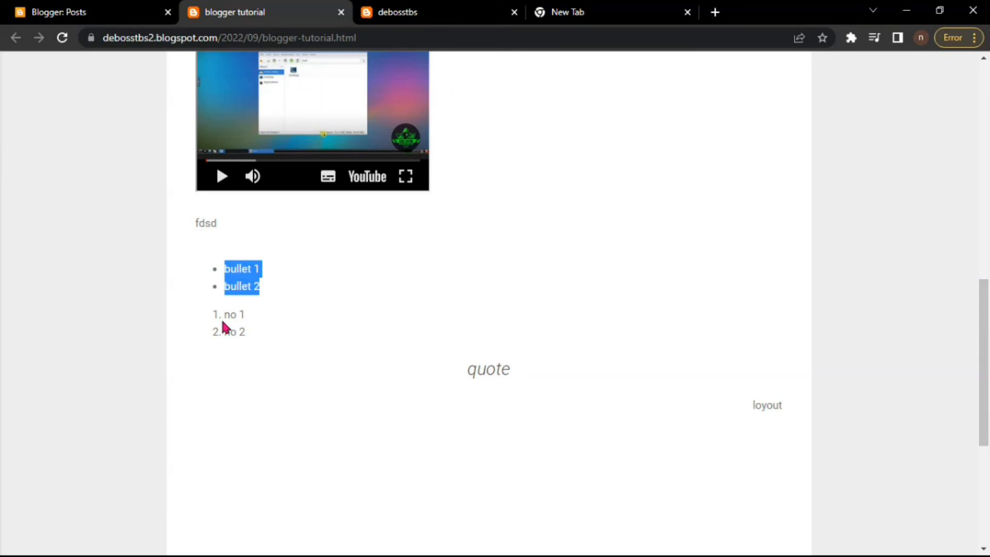
pyautogui.moveTo(221, 315); pyautogui.dragTo(247, 334)
pyautogui.click(301, 349)
pyautogui.scroll(-1, 448, 296)
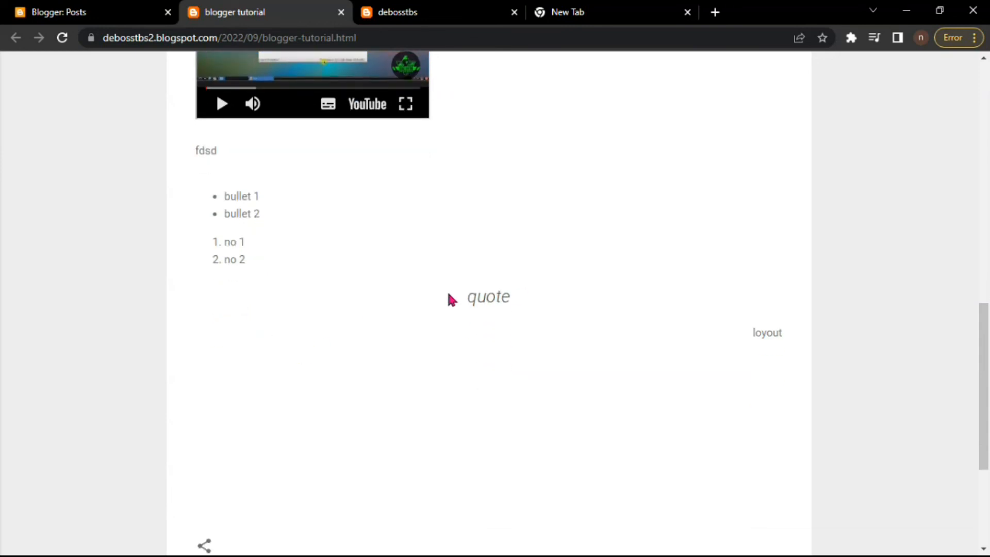
pyautogui.moveTo(467, 299); pyautogui.dragTo(516, 303)
pyautogui.rightClick(496, 295)
pyautogui.click(523, 310)
pyautogui.click(489, 272)
pyautogui.scroll(-1, 495, 297)
pyautogui.scroll(15, 495, 299)
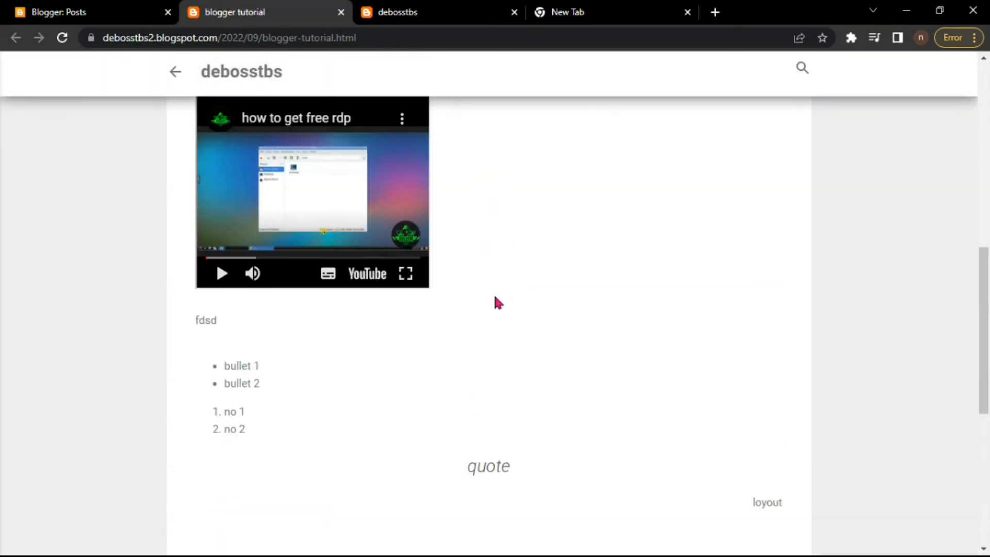
pyautogui.scroll(-1, 498, 302)
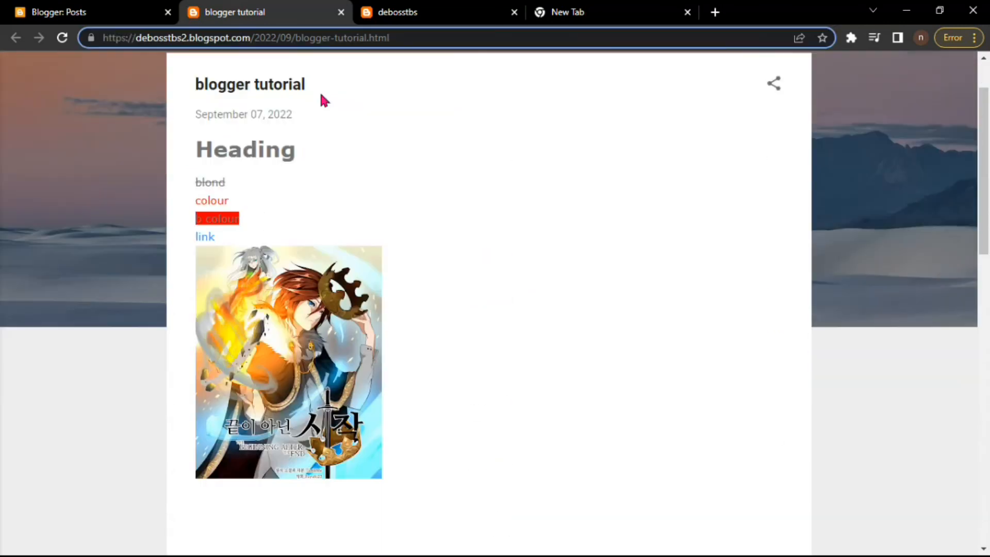
# Check the blog's home page and the posts list in Blogger, and return to the published post
pyautogui.click(399, 15)
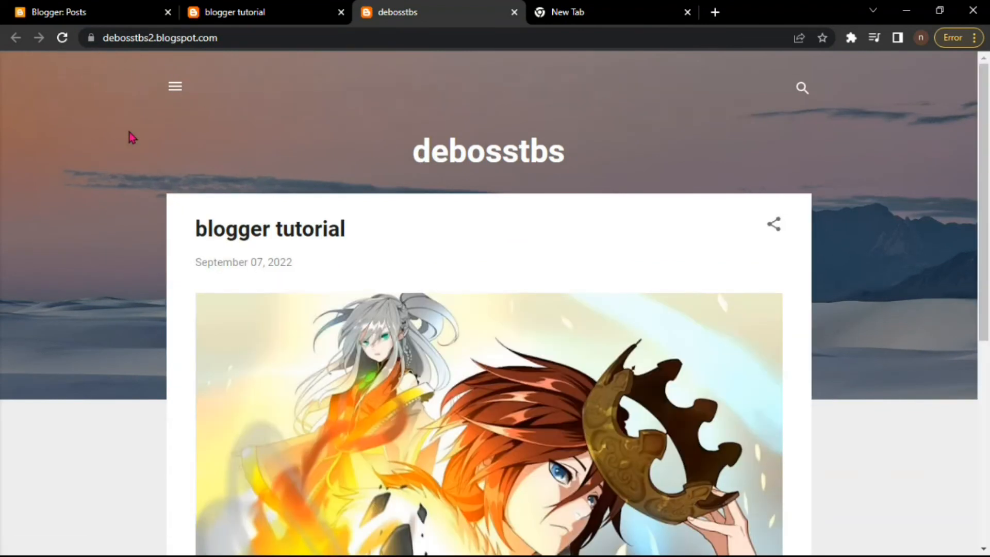
pyautogui.scroll(1, 130, 137)
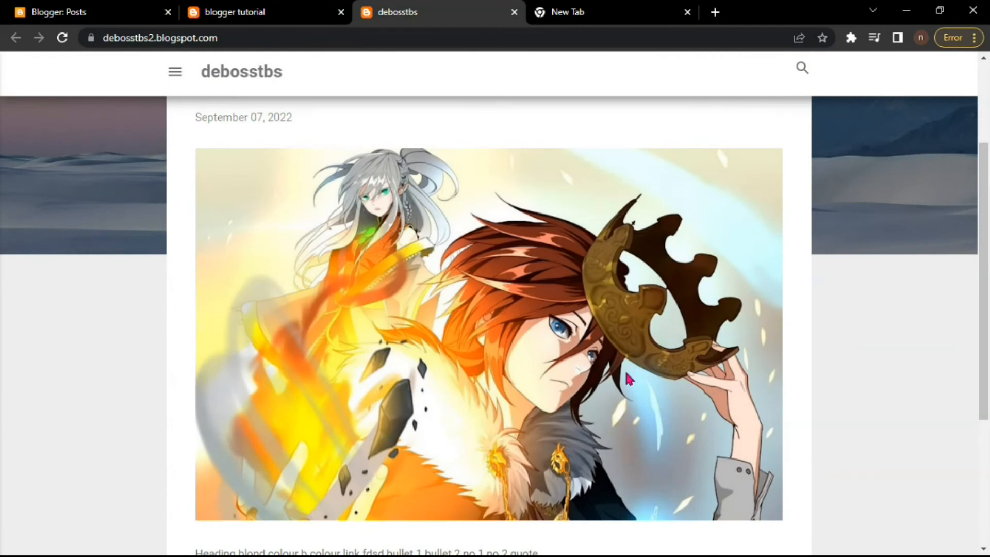
pyautogui.click(115, 10)
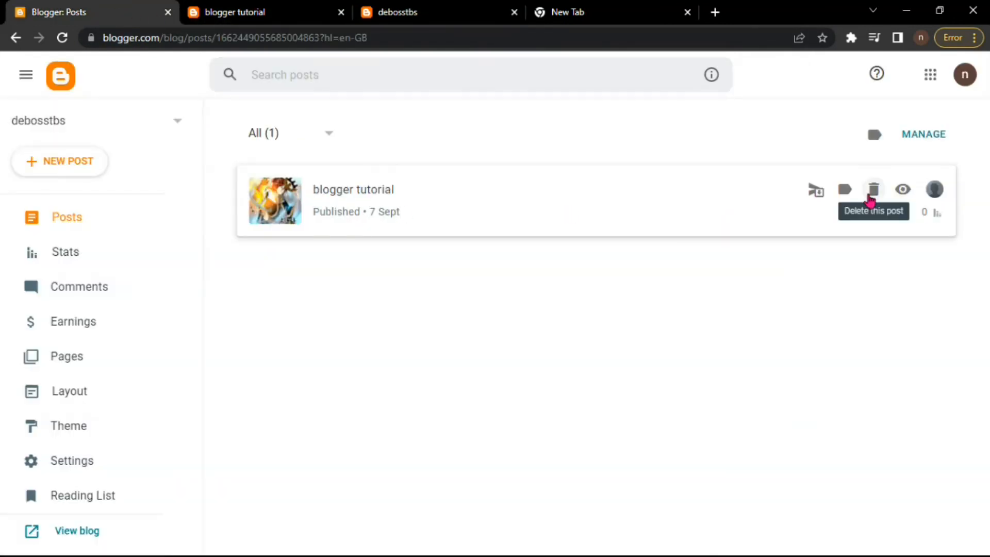
pyautogui.click(301, 10)
pyautogui.scroll(-5, 192, 128)
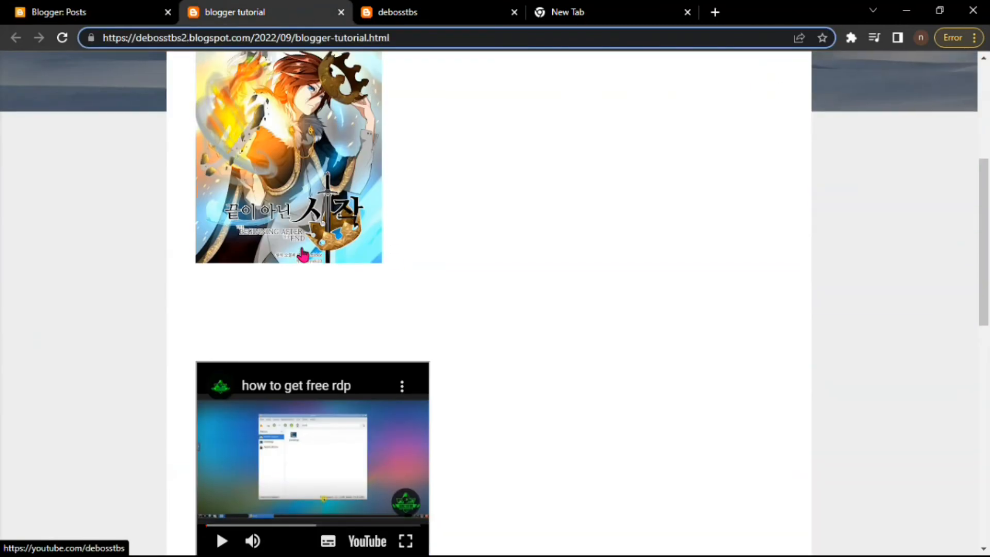
# Examine how the blogger tutorial post is previewed on the blog's home page, down to the footer
pyautogui.click(471, 10)
pyautogui.scroll(-2, 580, 338)
pyautogui.scroll(-3, 580, 337)
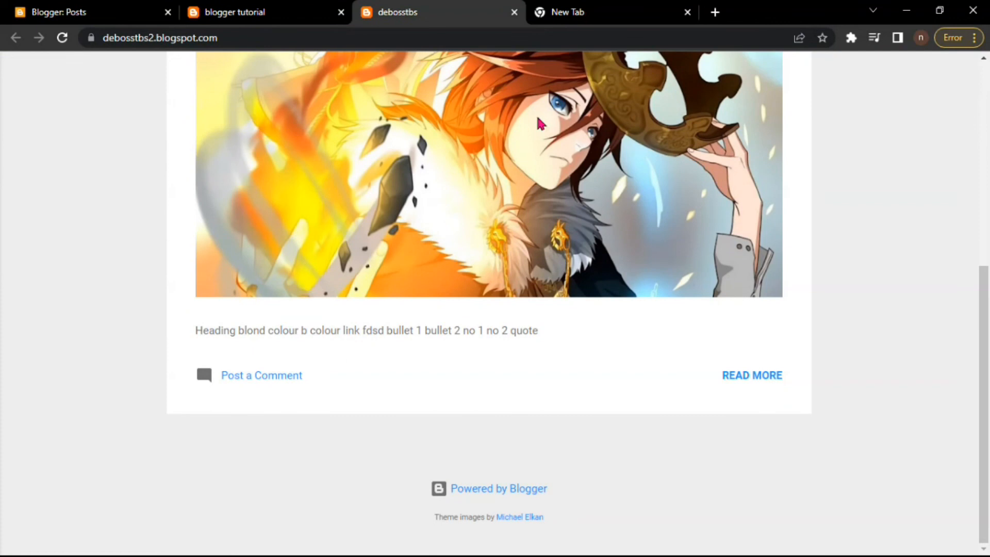
pyautogui.scroll(5, 485, 98)
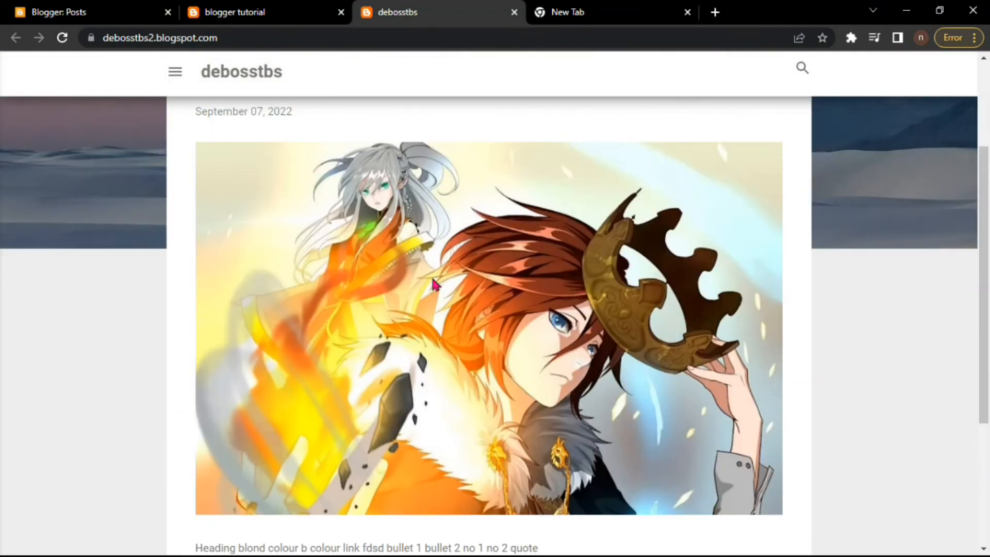
pyautogui.scroll(-2, 432, 282)
pyautogui.scroll(5, 432, 282)
pyautogui.scroll(-6, 433, 282)
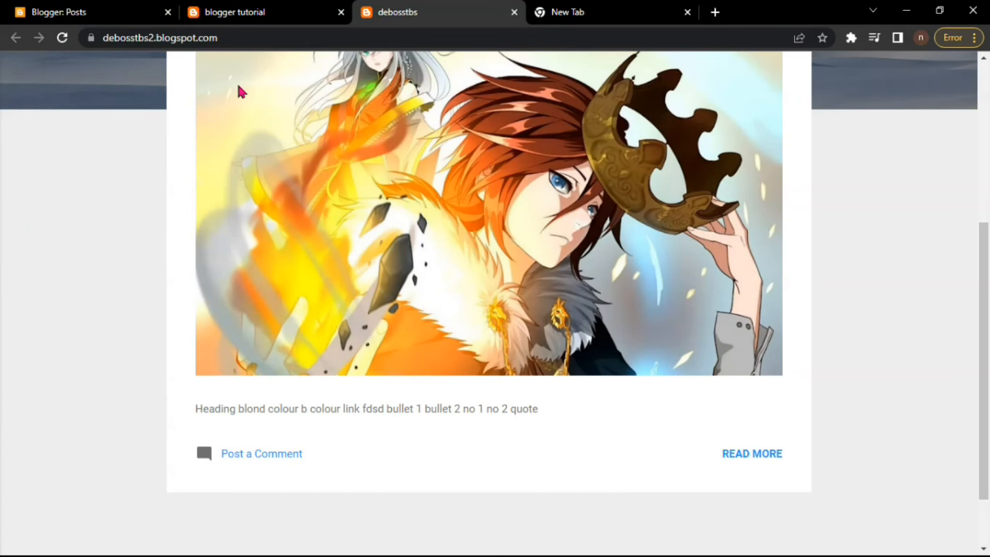
# Open the existing blog at debosstbs.blogspot.com in place of the new one and look over its home page
pyautogui.click(154, 37)
pyautogui.click(153, 37)
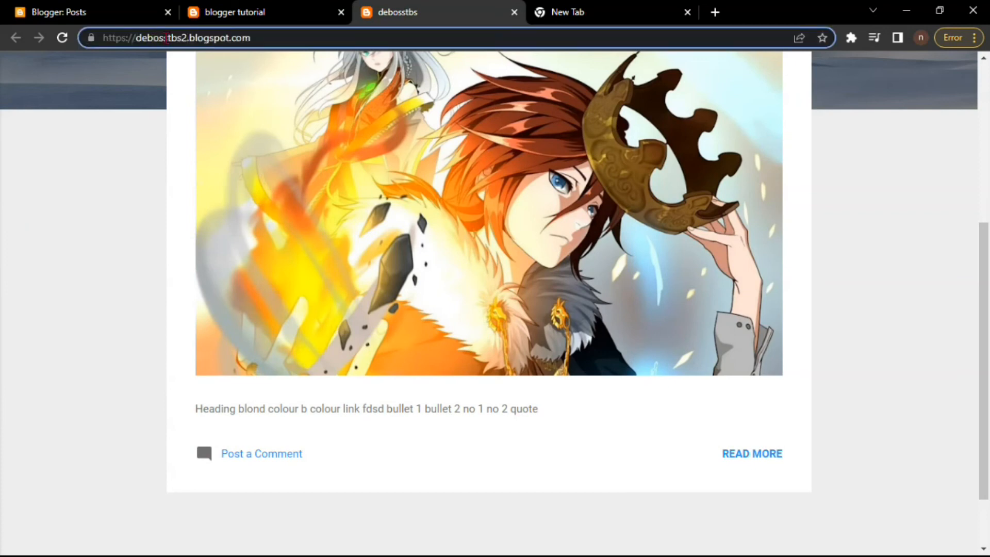
pyautogui.press('BackSpace')
pyautogui.press('Return')
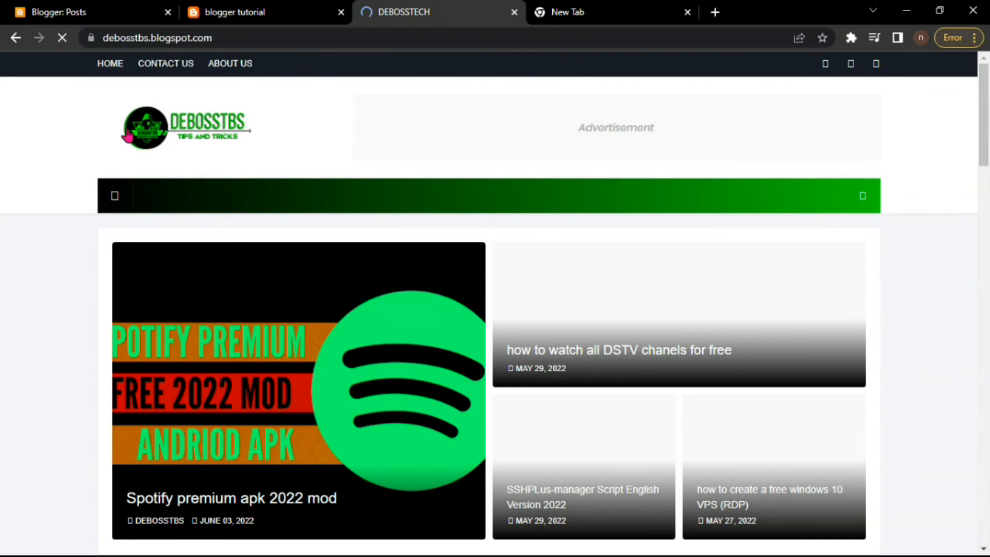
pyautogui.scroll(-5, 33, 184)
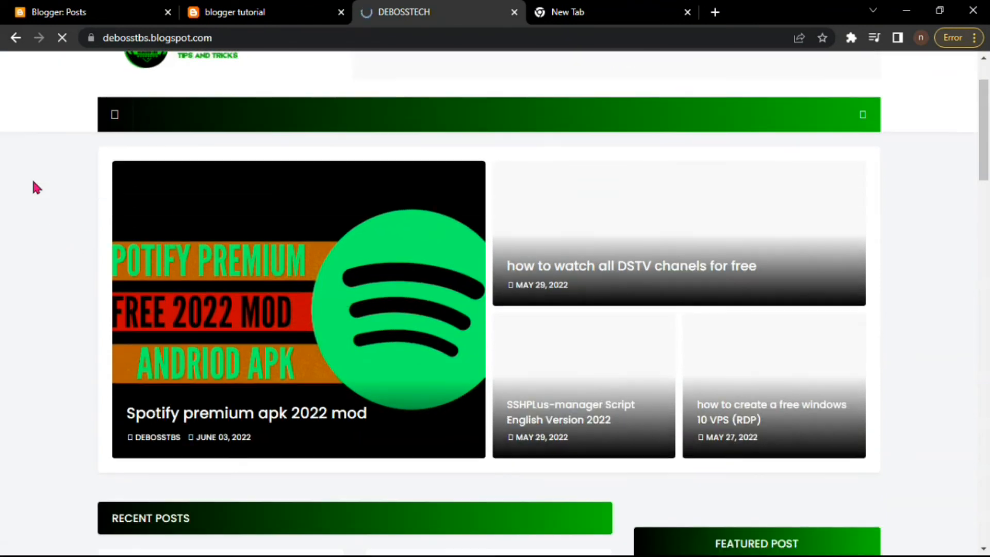
# Examine the featured posts, recent posts and sidebar widgets on the existing blog's home page
pyautogui.scroll(-5, 34, 185)
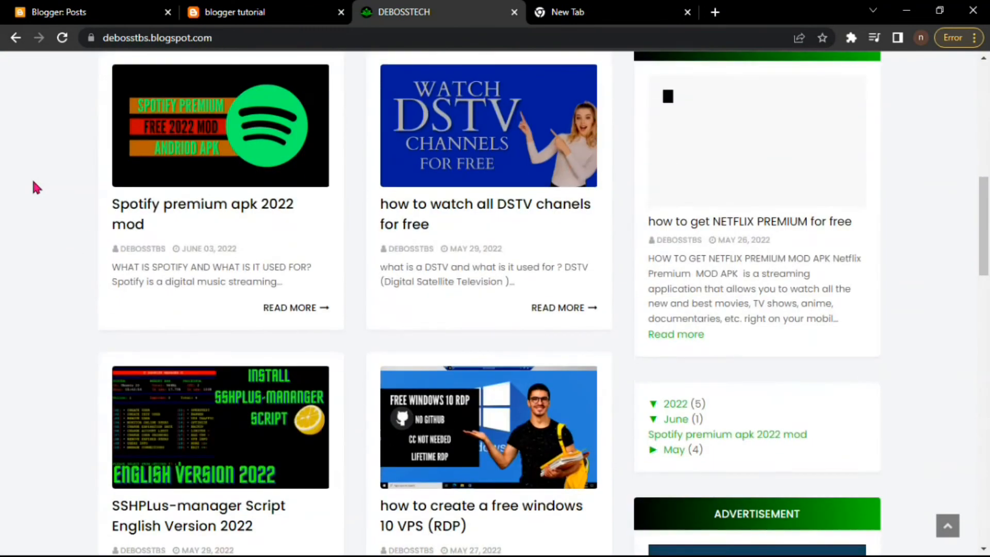
pyautogui.scroll(-5, 34, 185)
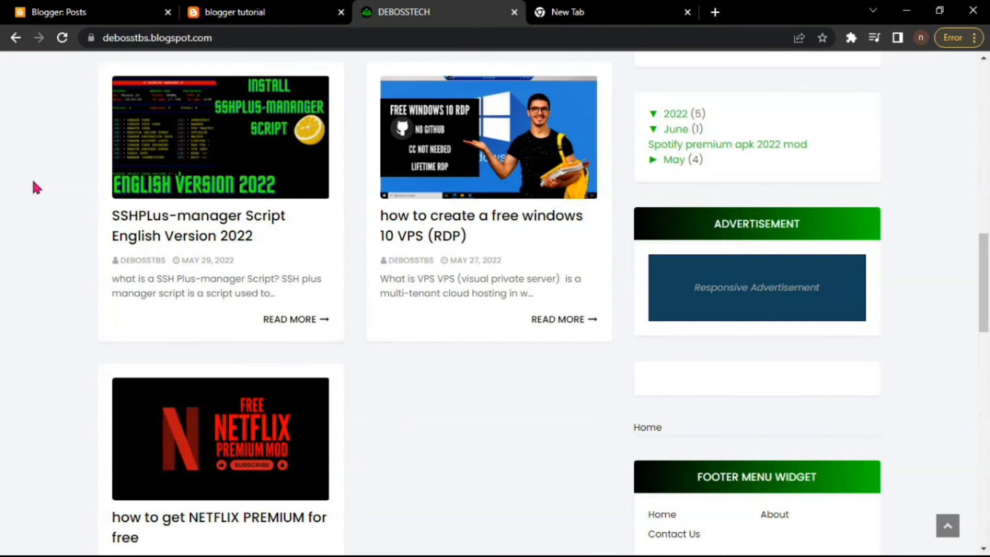
pyautogui.scroll(5, 35, 186)
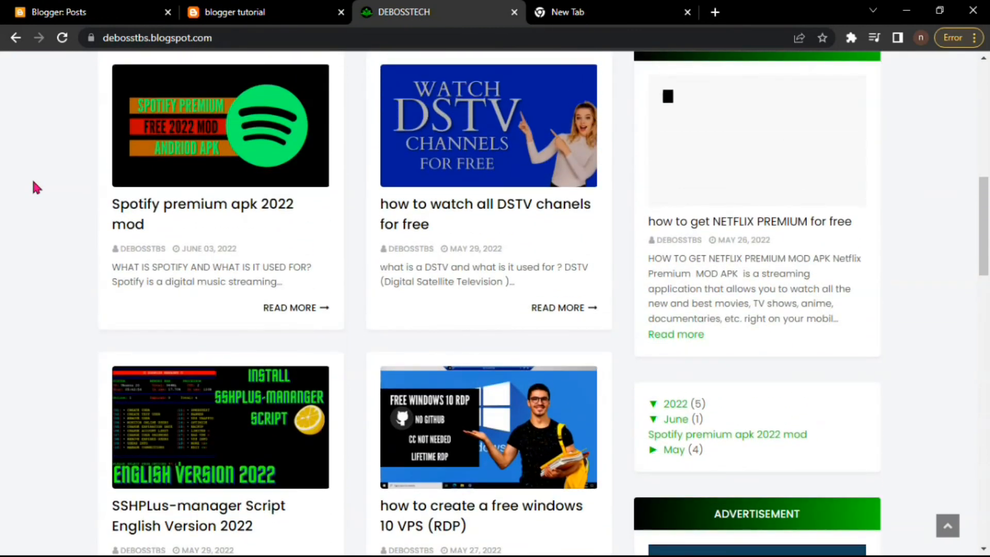
pyautogui.scroll(5, 36, 186)
pyautogui.scroll(5, 36, 187)
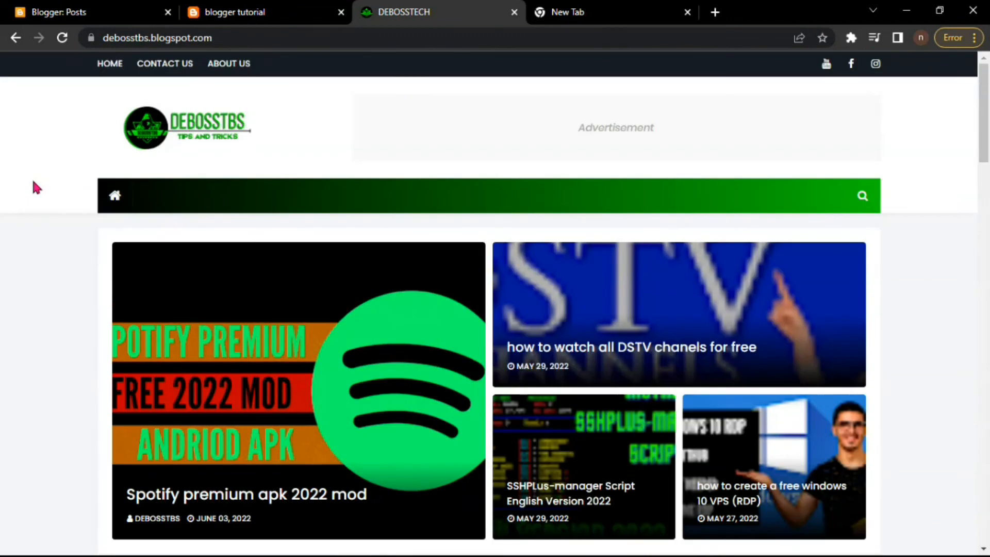
pyautogui.scroll(-3, 52, 171)
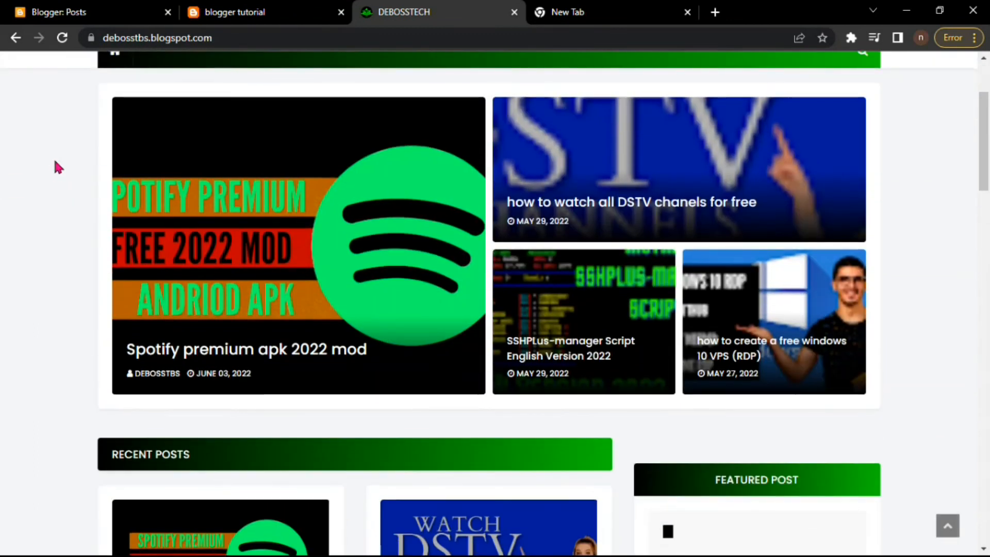
pyautogui.scroll(3, 62, 140)
pyautogui.scroll(-7, 58, 180)
pyautogui.scroll(-7, 59, 184)
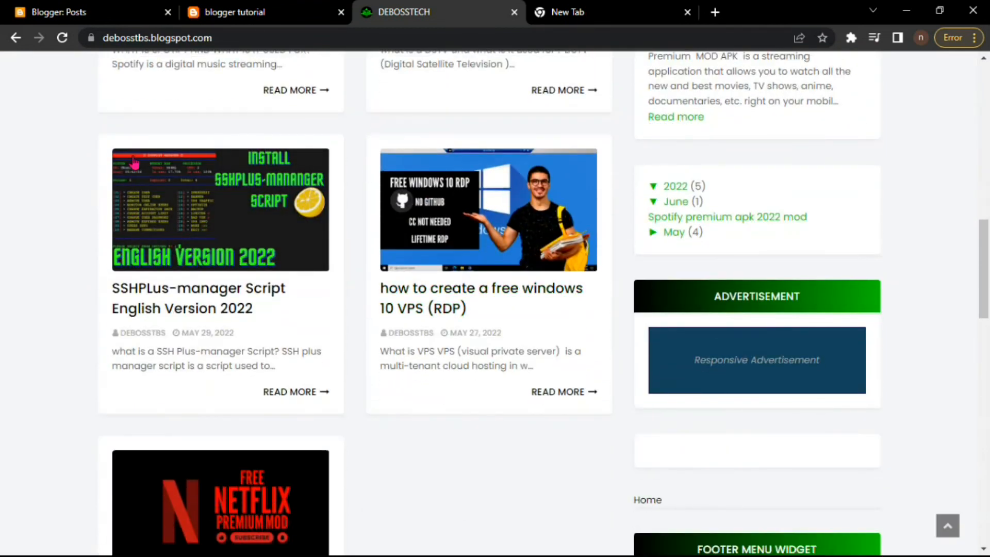
pyautogui.scroll(4, 66, 178)
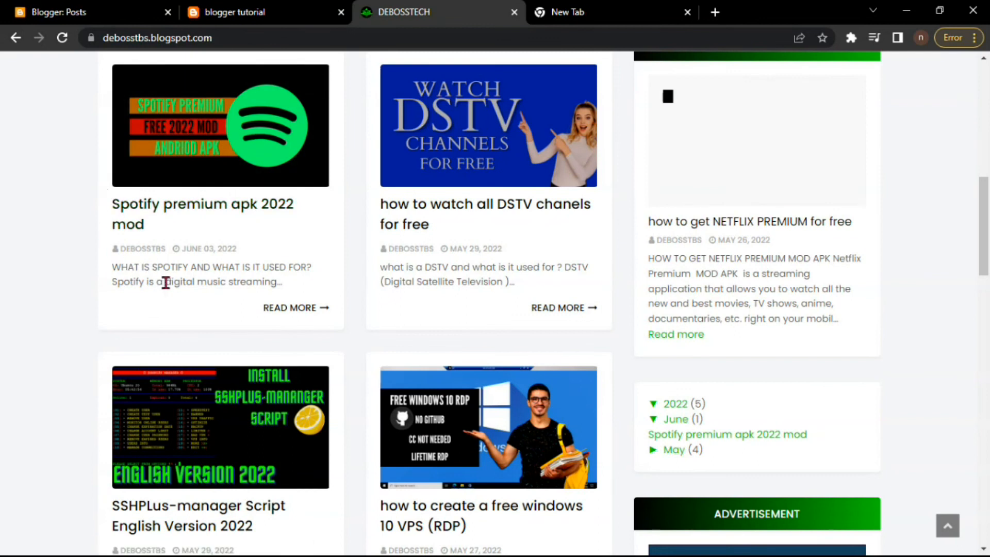
# Open the Spotify premium apk 2022 mod post in full and examine its image, introduction, features and preview headings
pyautogui.click(295, 315)
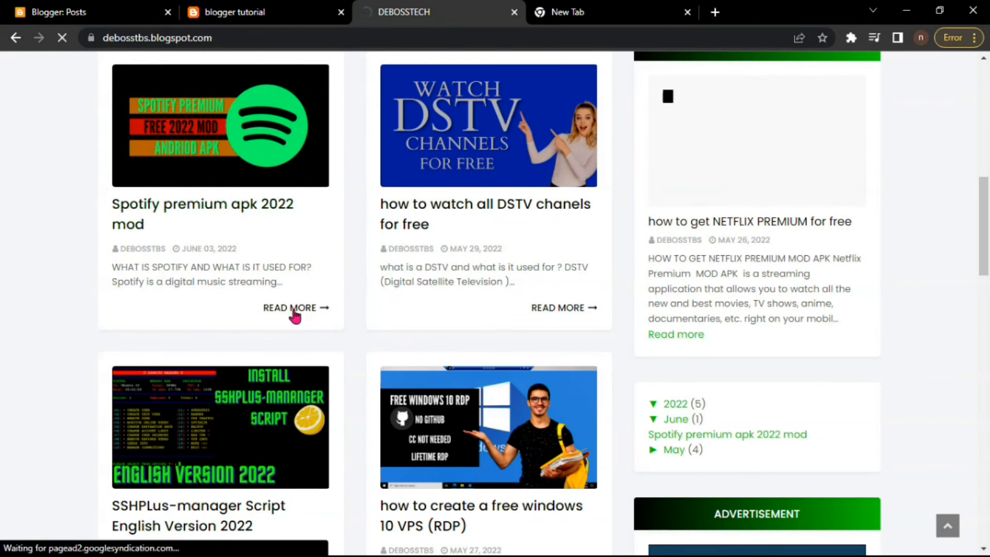
pyautogui.scroll(-1, 22, 236)
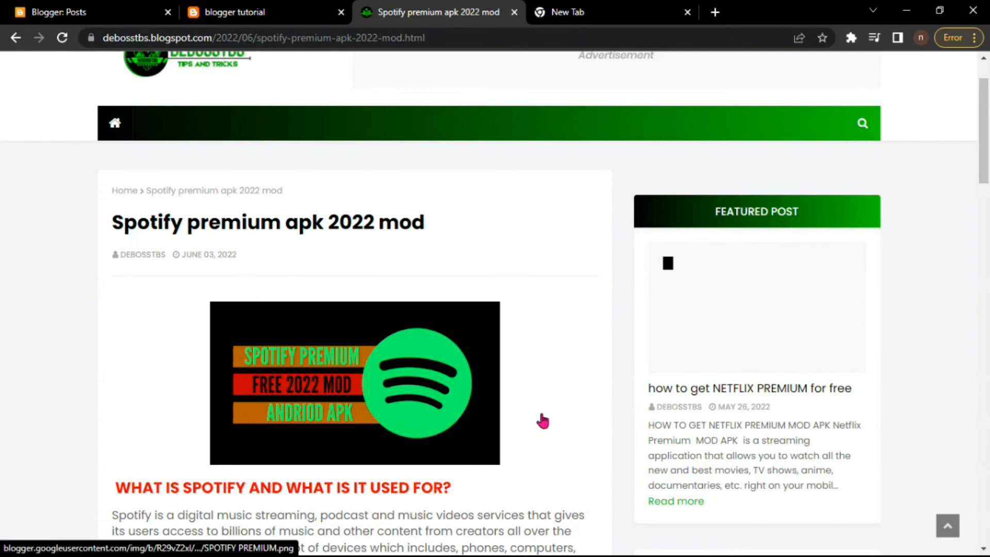
pyautogui.scroll(-4, 18, 342)
pyautogui.scroll(-2, 19, 342)
pyautogui.scroll(-3, 88, 343)
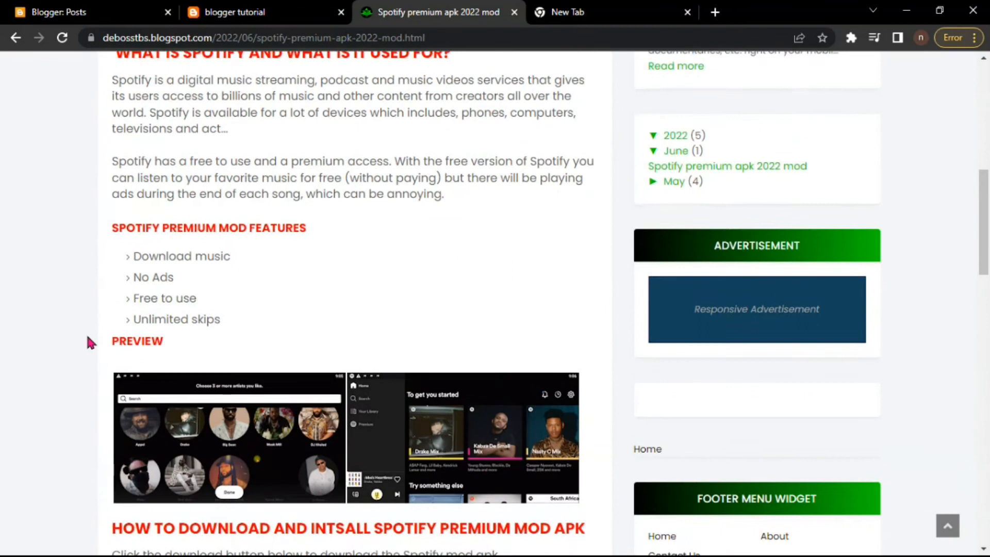
pyautogui.scroll(2, 88, 342)
pyautogui.moveTo(116, 124); pyautogui.dragTo(458, 131)
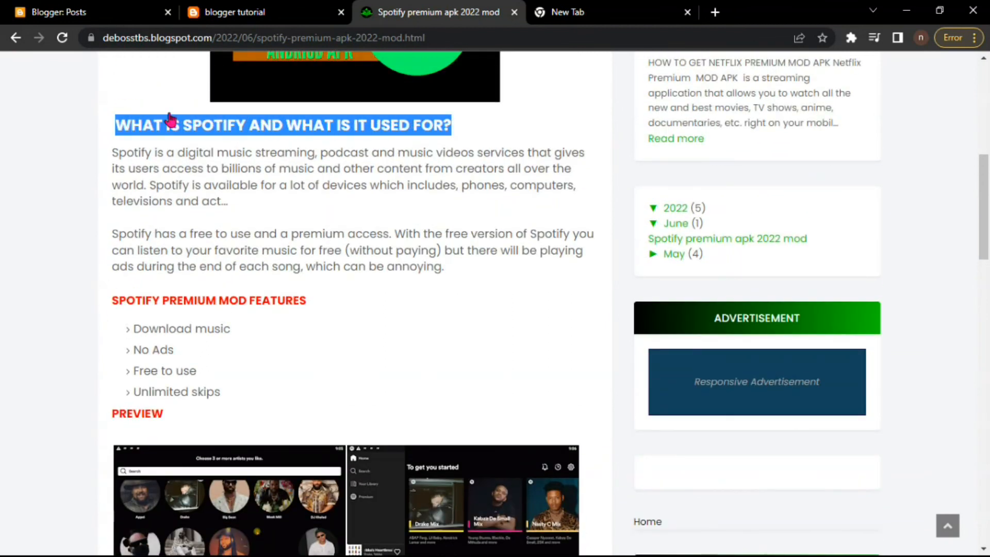
pyautogui.moveTo(109, 299); pyautogui.dragTo(230, 333)
pyautogui.moveTo(108, 413); pyautogui.dragTo(218, 413)
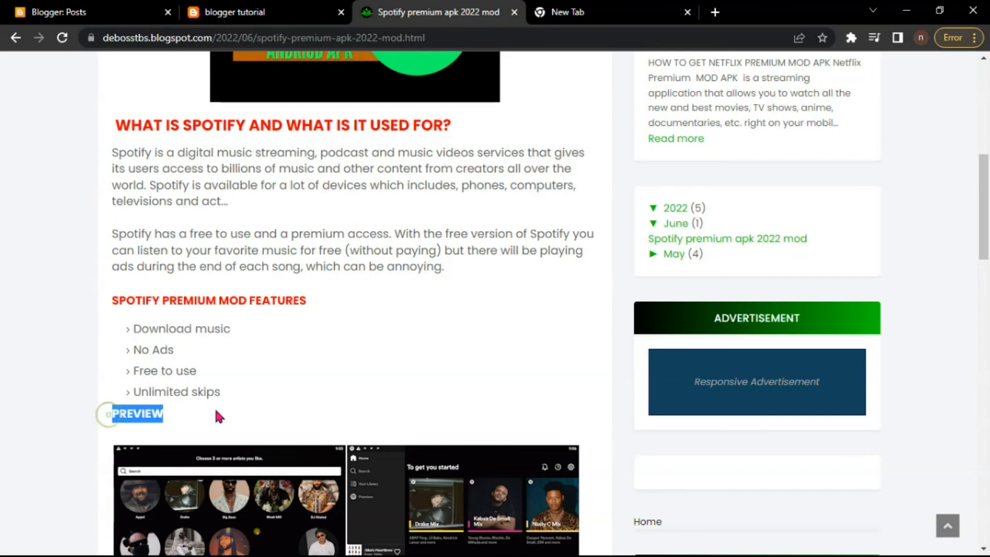
# Examine the Spotify post's download and install instructions through to the comment section, and return to its opening image
pyautogui.scroll(-4, 206, 382)
pyautogui.scroll(-2, 206, 383)
pyautogui.moveTo(114, 238); pyautogui.dragTo(583, 237)
pyautogui.click(54, 287)
pyautogui.scroll(-3, 54, 286)
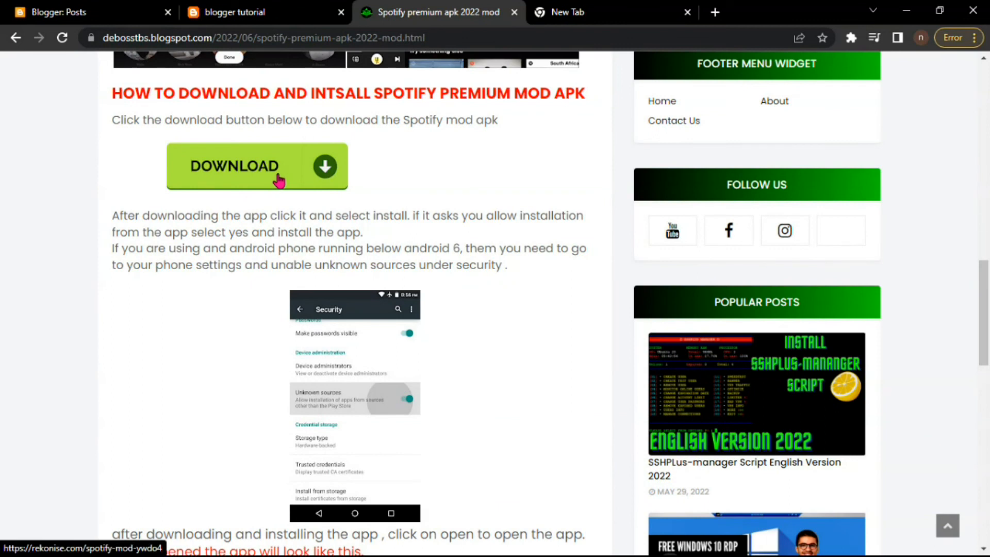
pyautogui.scroll(-4, 72, 278)
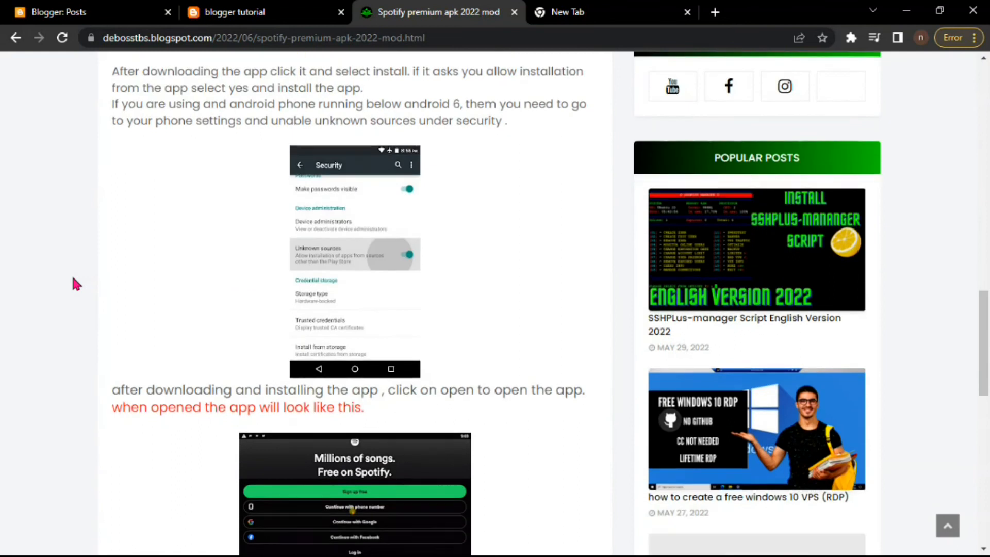
pyautogui.scroll(-11, 23, 312)
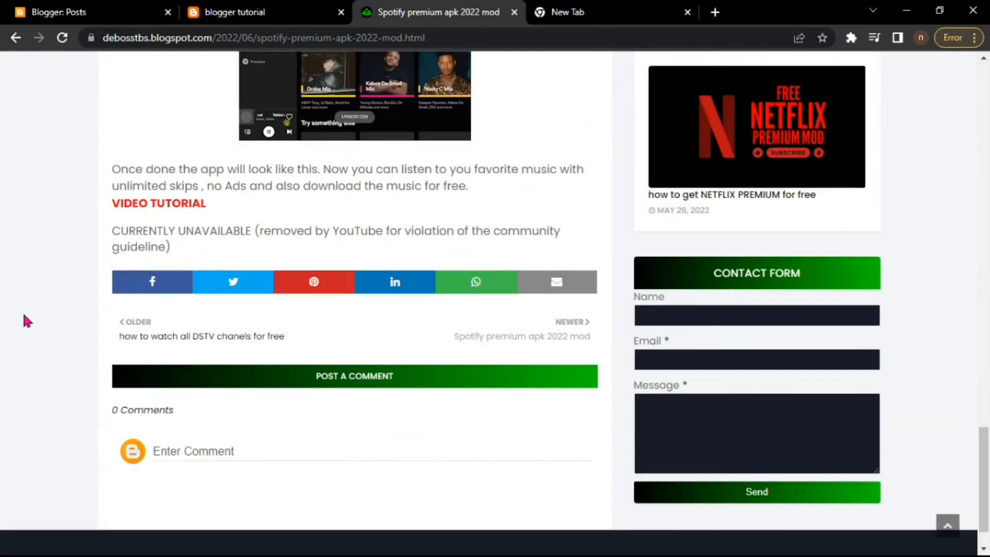
pyautogui.scroll(4, 23, 311)
pyautogui.scroll(1, 27, 320)
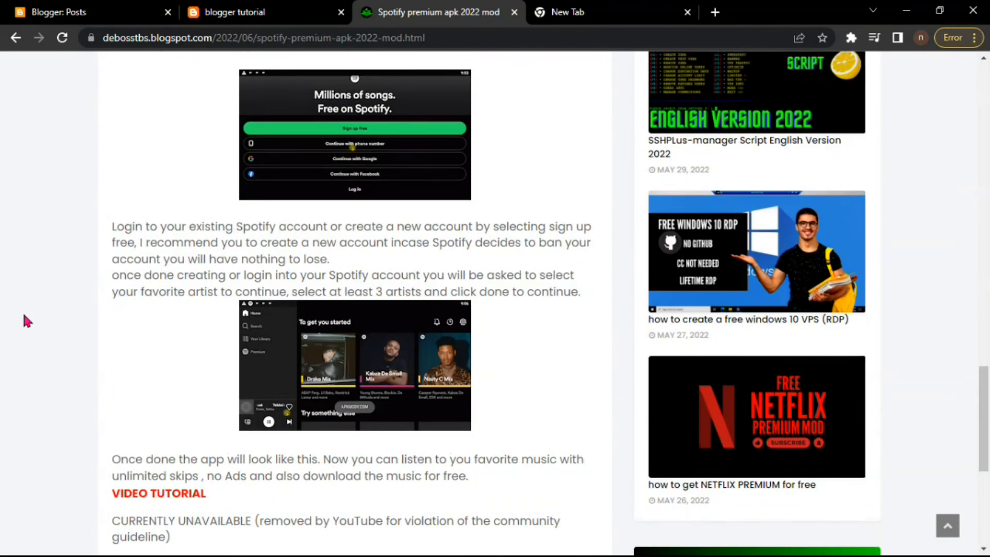
pyautogui.scroll(15, 25, 317)
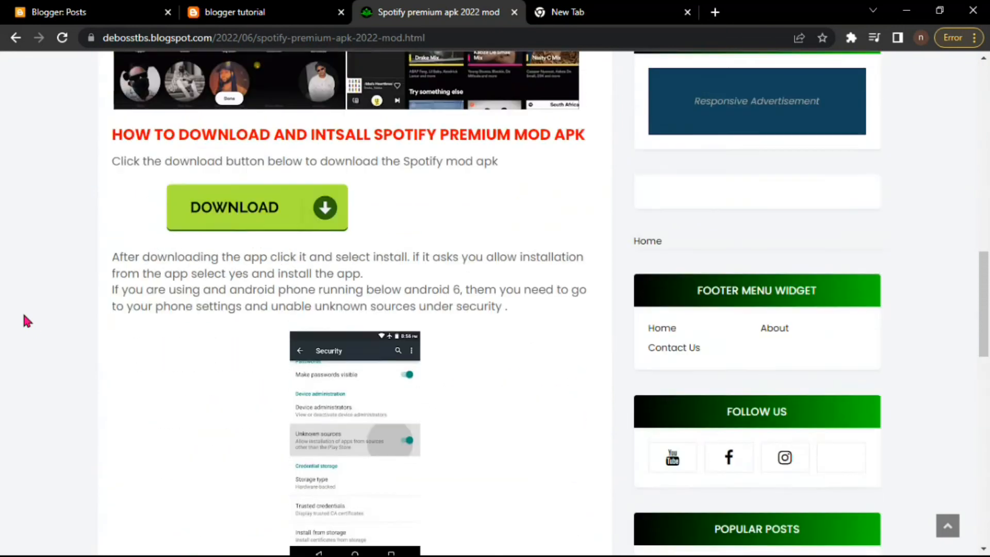
pyautogui.scroll(4, 27, 319)
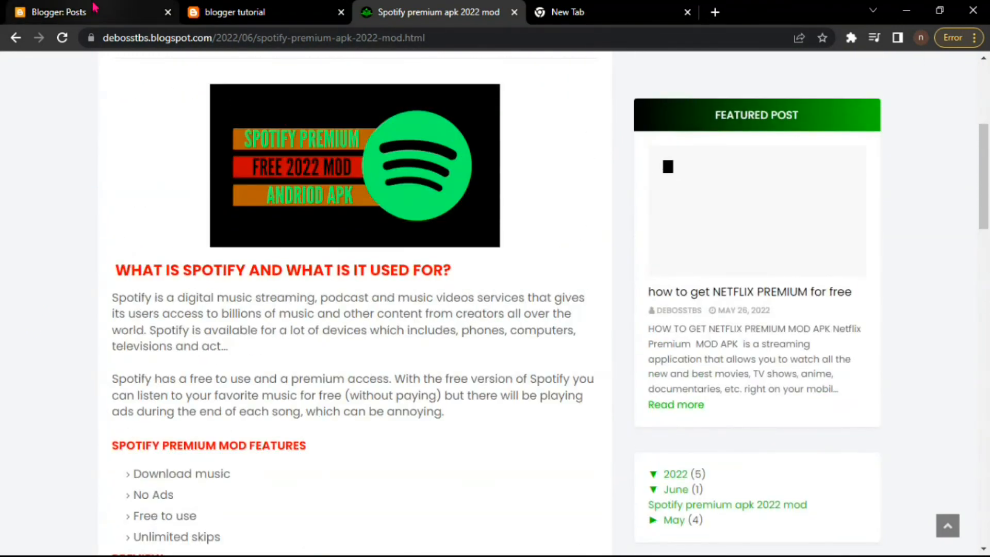
# Check the new blog's posts list in Blogger, and look over the existing blog's home page again
pyautogui.click(93, 7)
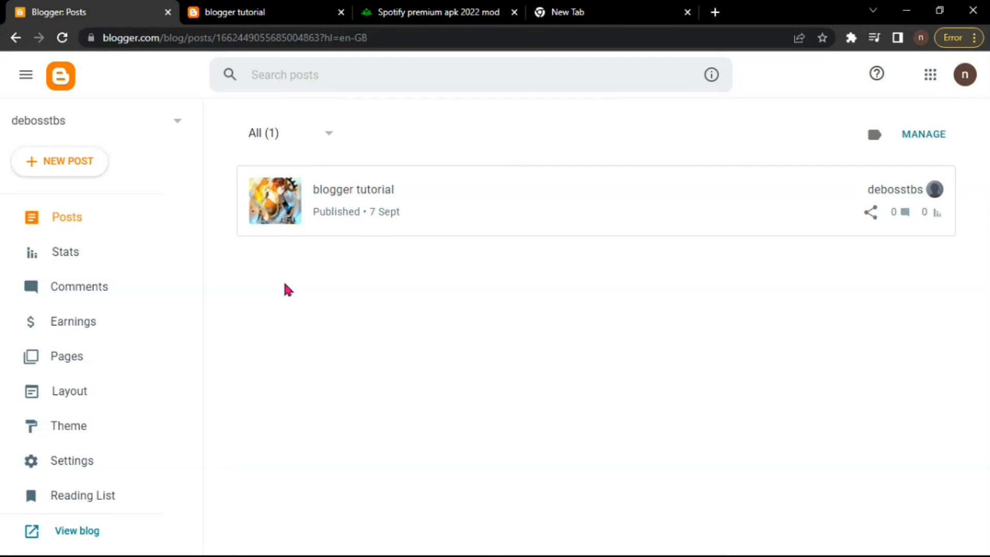
pyautogui.click(437, 12)
pyautogui.scroll(5, 230, 149)
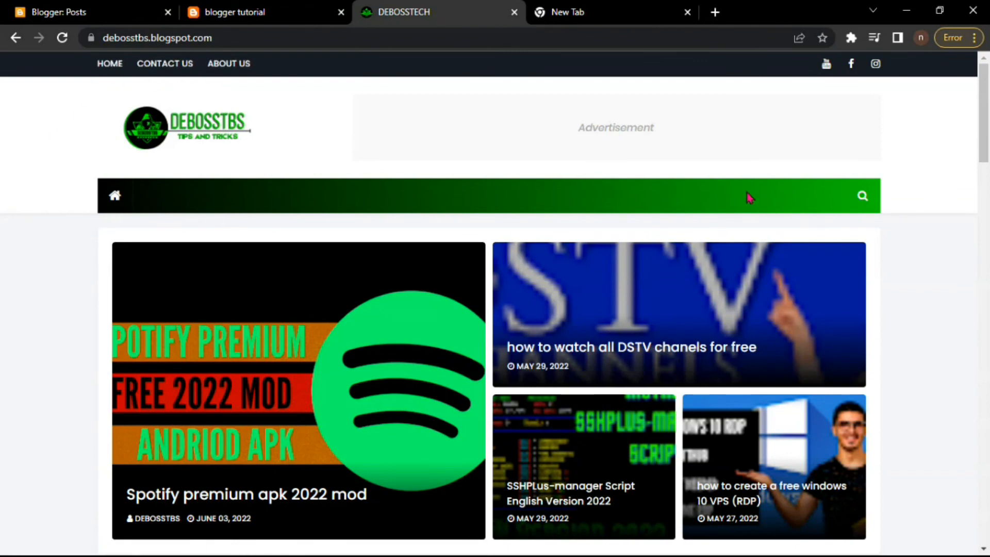
pyautogui.scroll(-10, 23, 236)
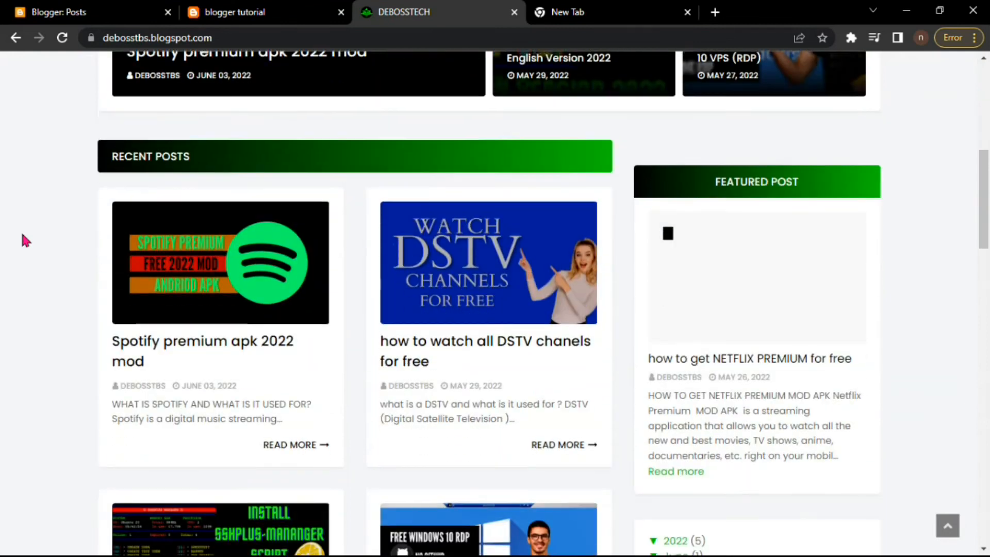
pyautogui.scroll(-7, 595, 304)
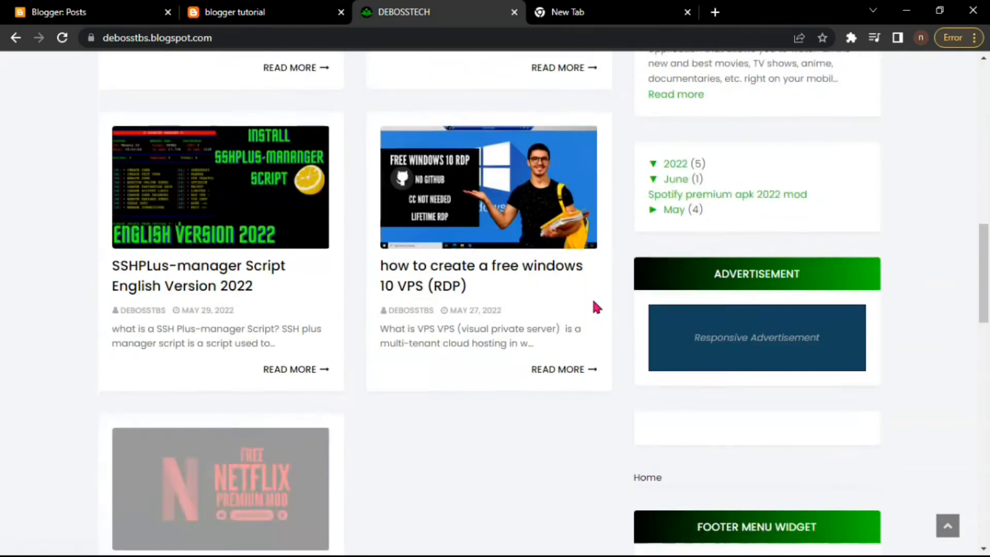
pyautogui.scroll(-1, 77, 260)
pyautogui.scroll(11, 14, 248)
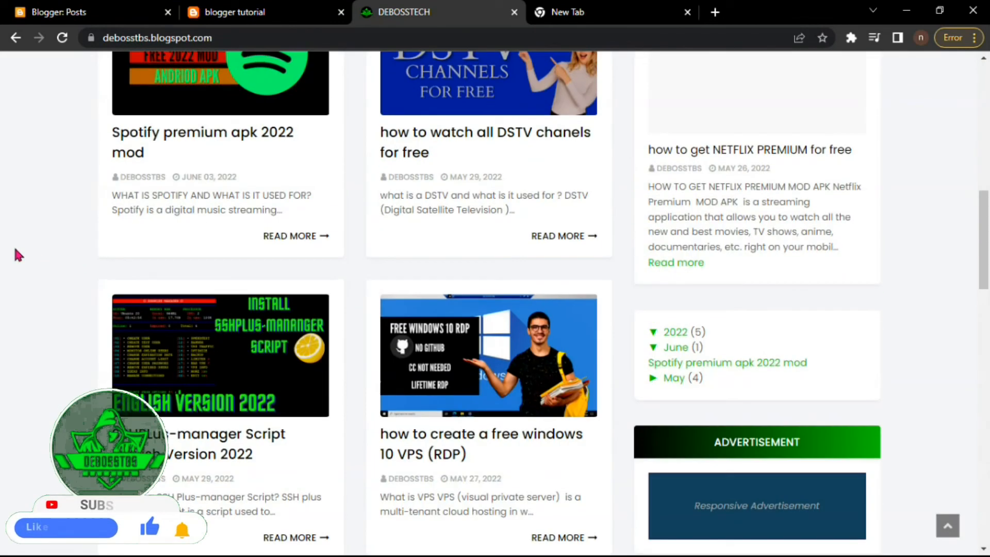
pyautogui.scroll(1, 16, 253)
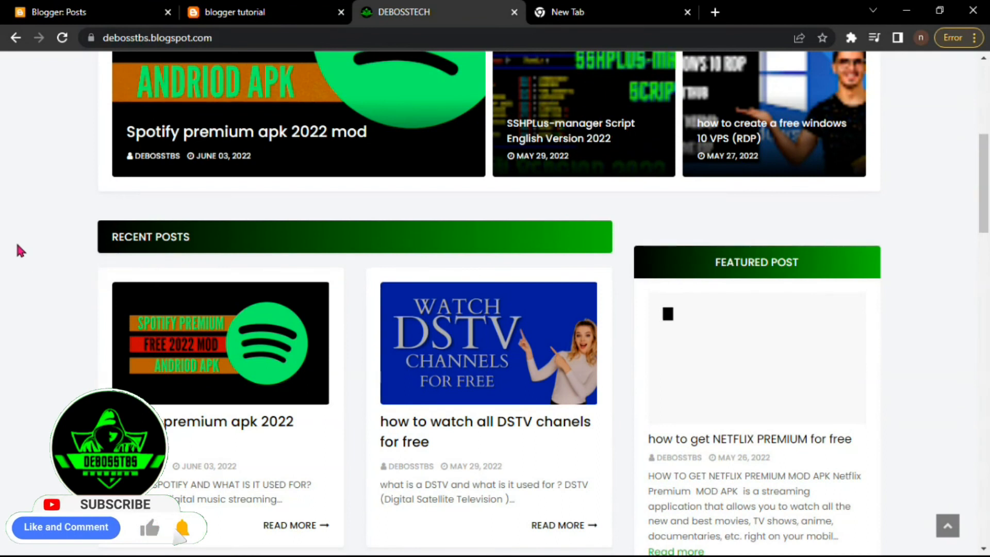